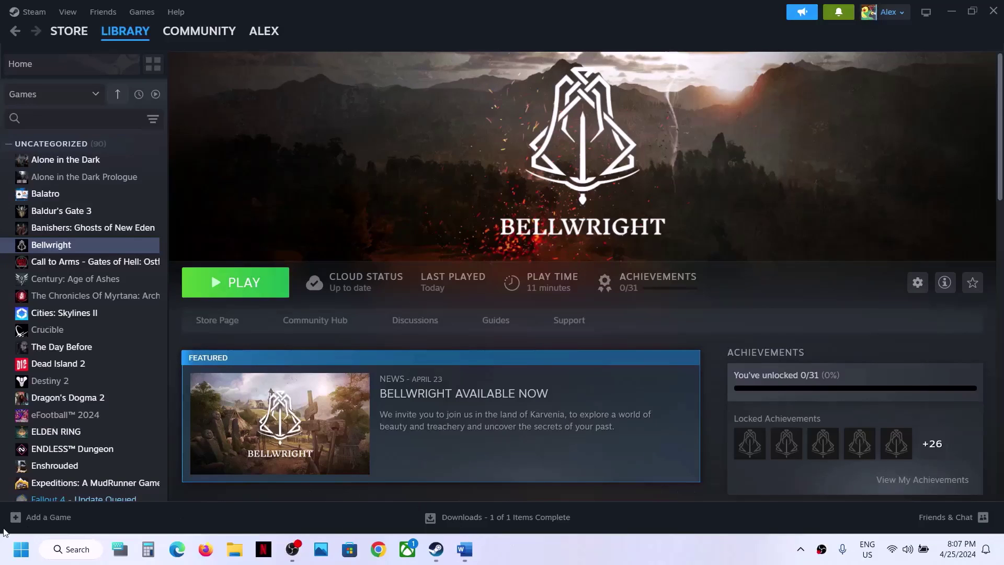
left_click(11, 556)
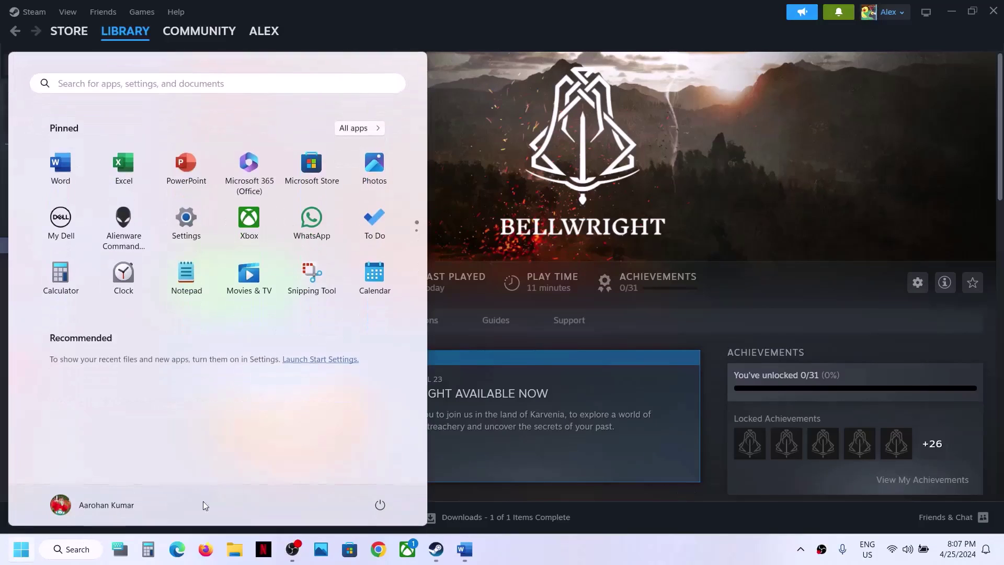
left_click(380, 504)
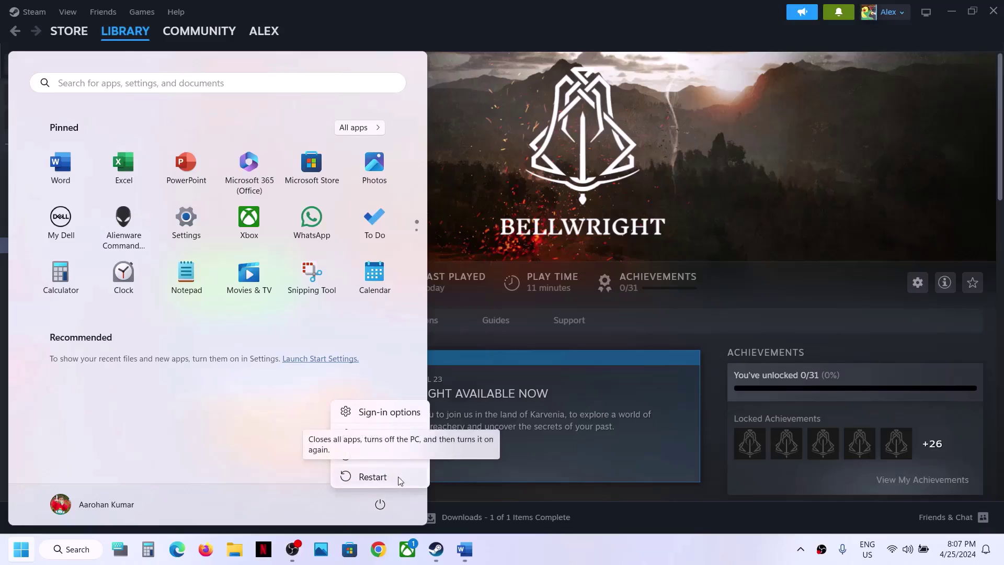
key("Escape")
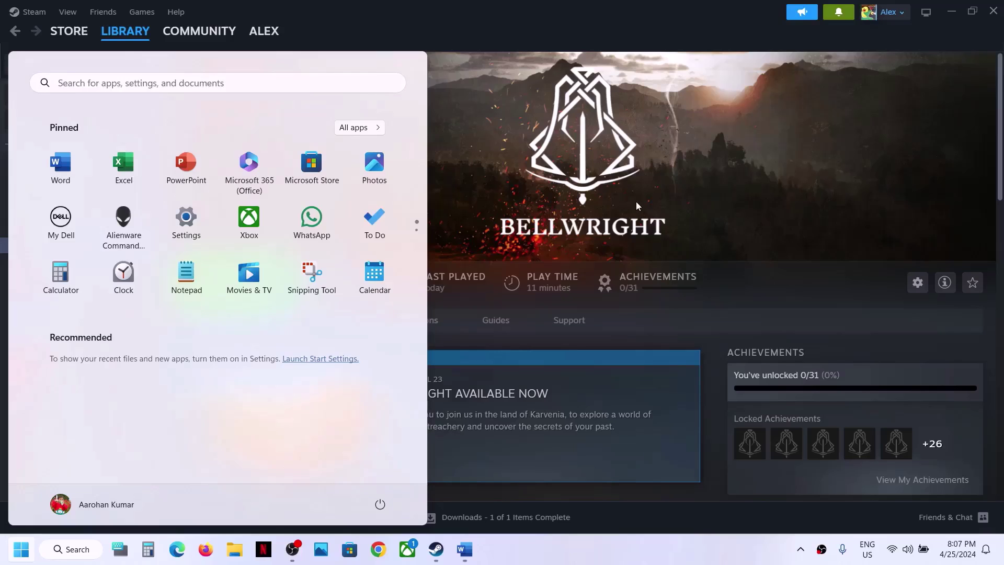
key("Escape")
- Switch to the Word troubleshooting document, review Step 2 on running the game as an administrator, and minimize the document
key("alt+Tab")
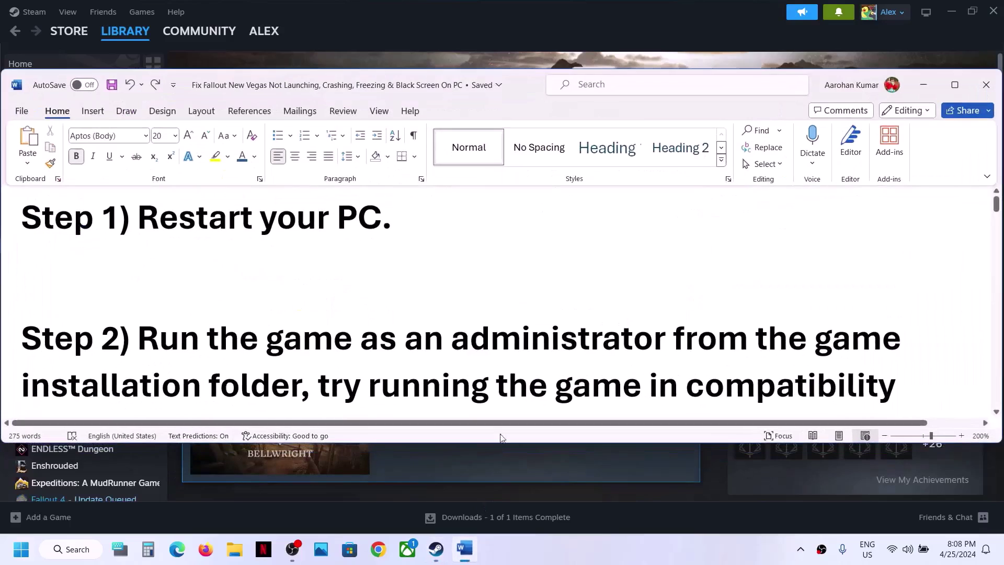
scroll(281, 259, "down", 1)
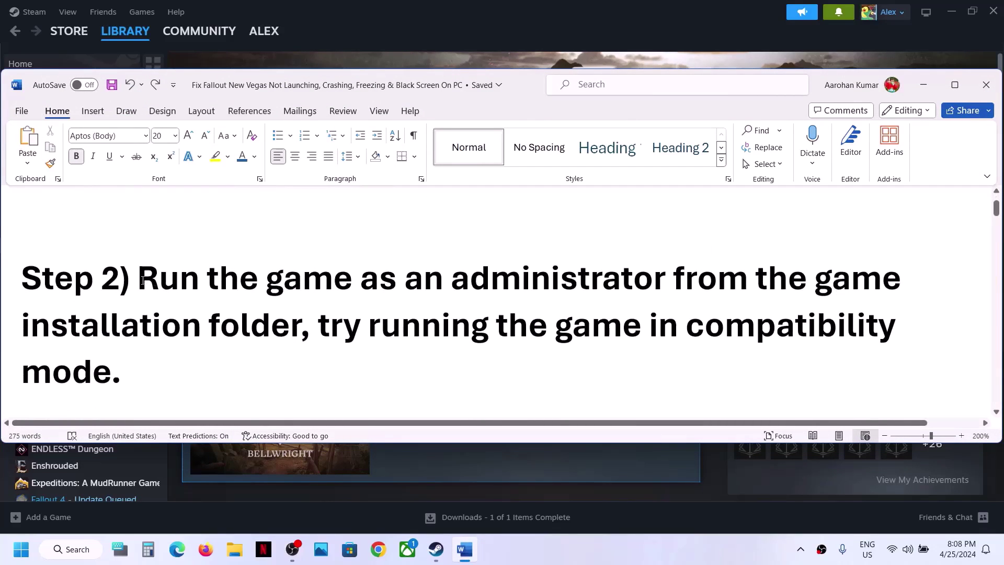
left_click_drag(143, 280, 290, 326)
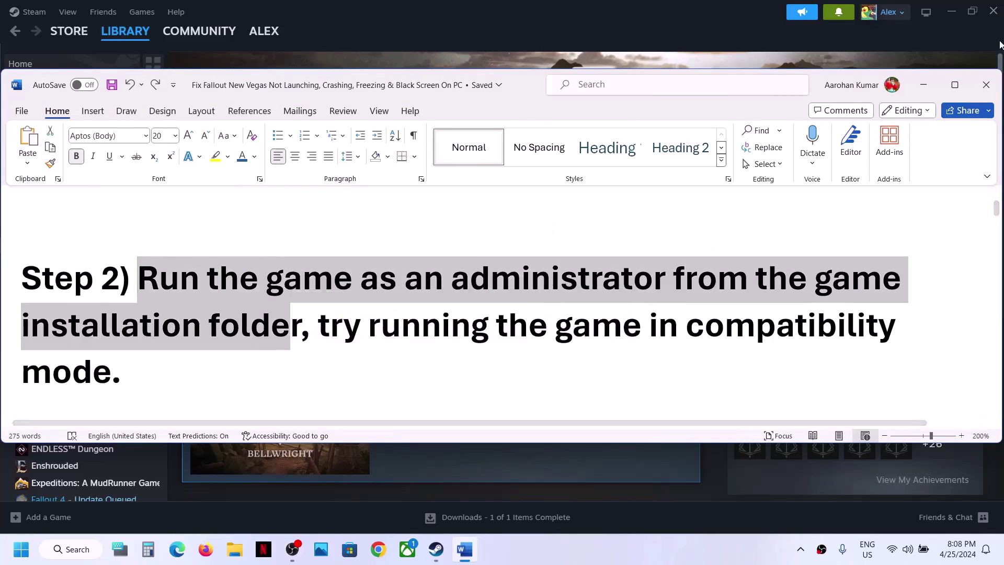
left_click(924, 84)
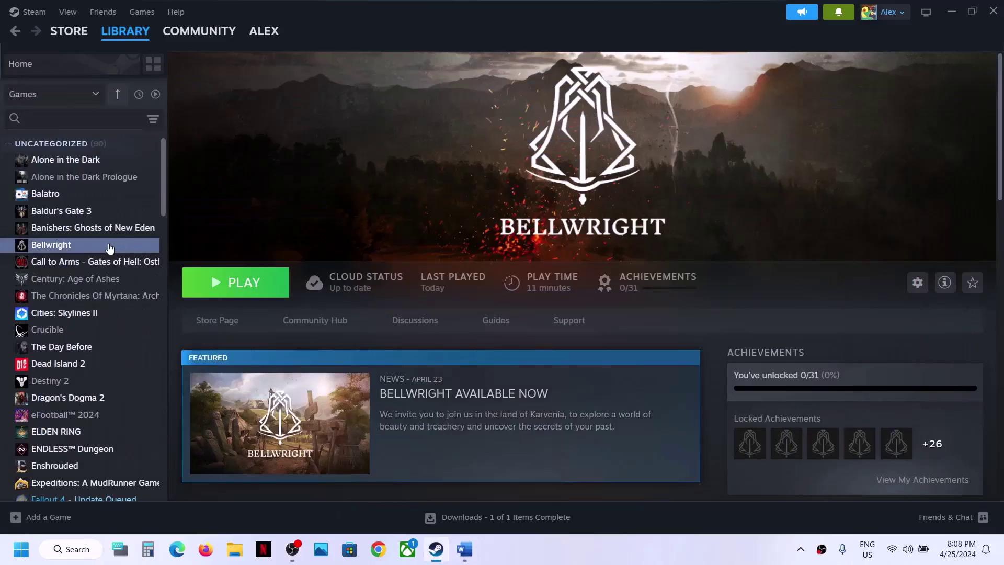
- Browse the local files of Bellwright from the Steam library to open its installation folder
right_click(110, 248)
mouse_move(141, 323)
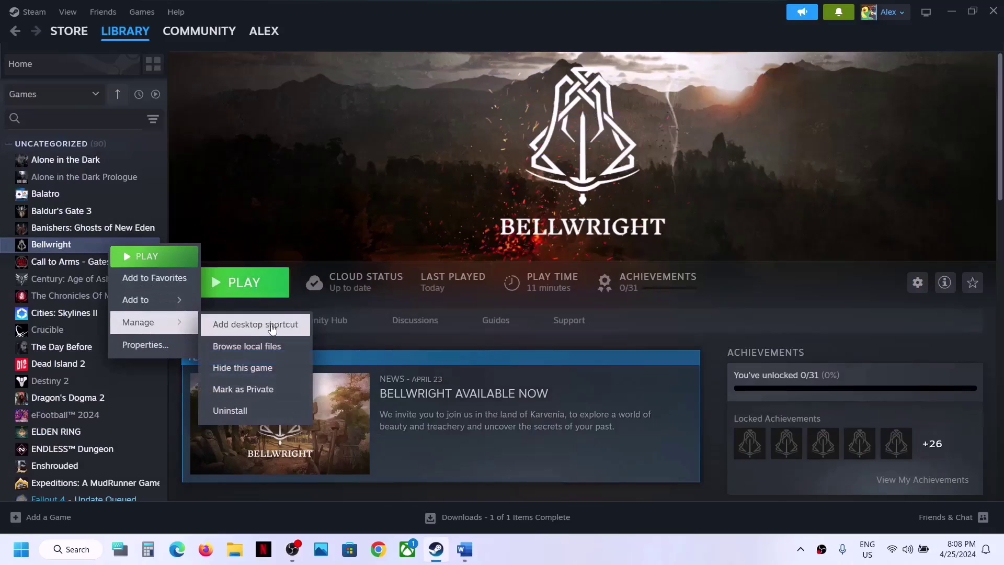
left_click(244, 346)
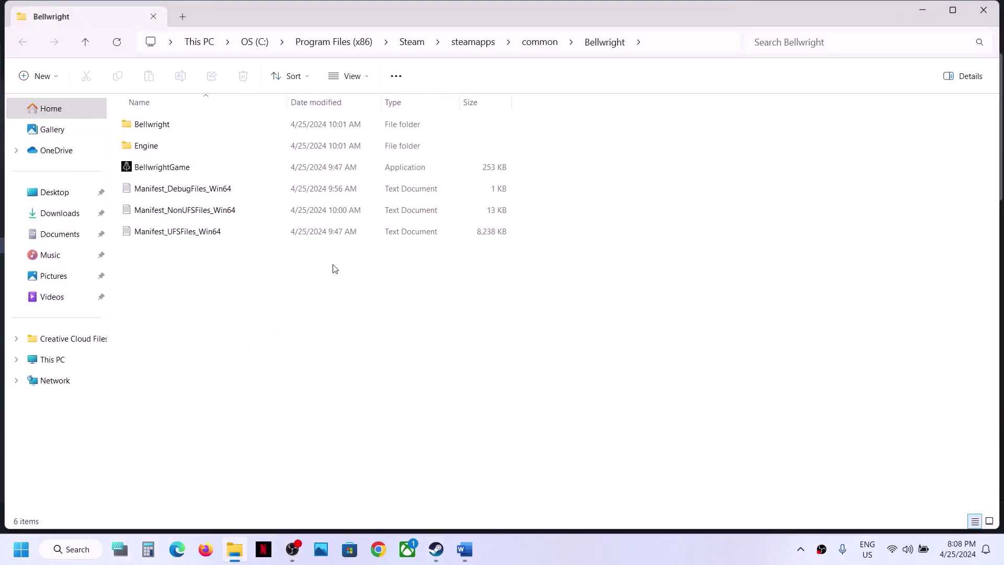
- Set the BellwrightGame application to run as an administrator and apply the change
right_click(167, 171)
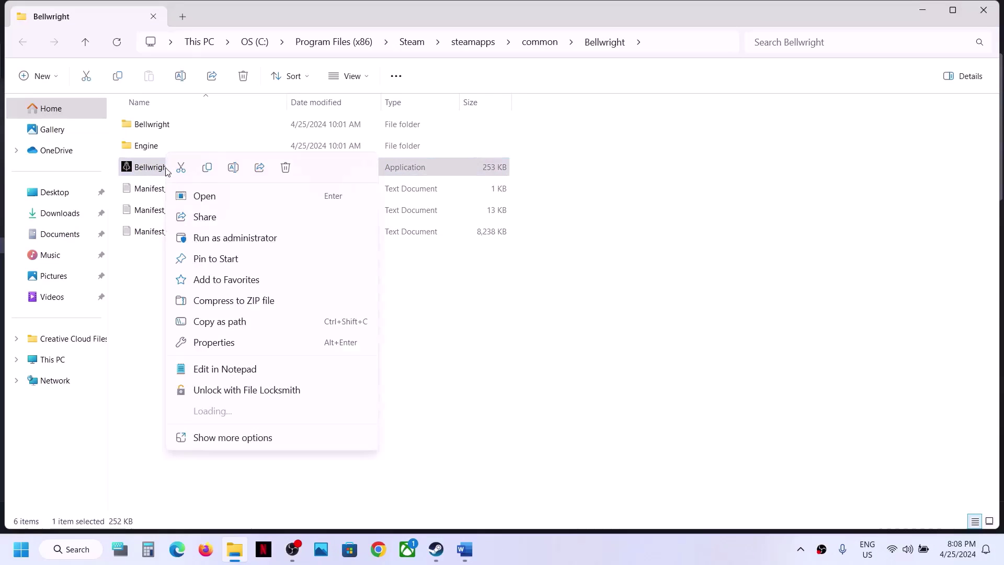
left_click(238, 341)
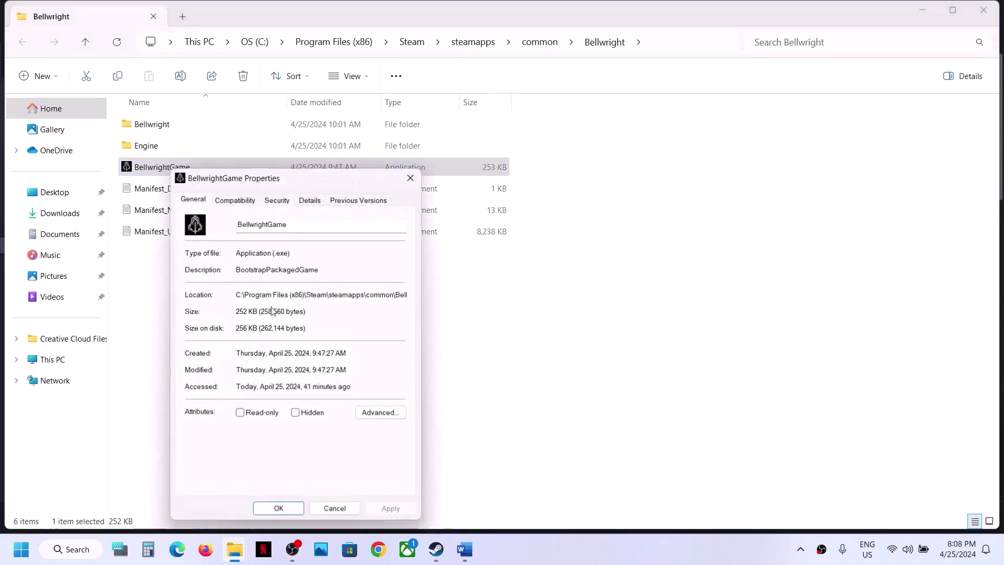
left_click(233, 200)
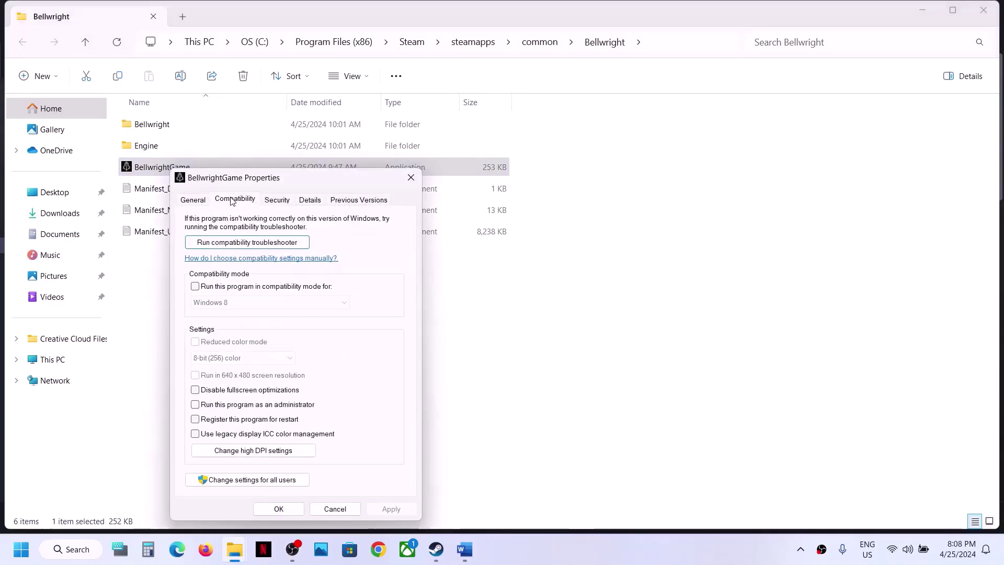
left_click(194, 405)
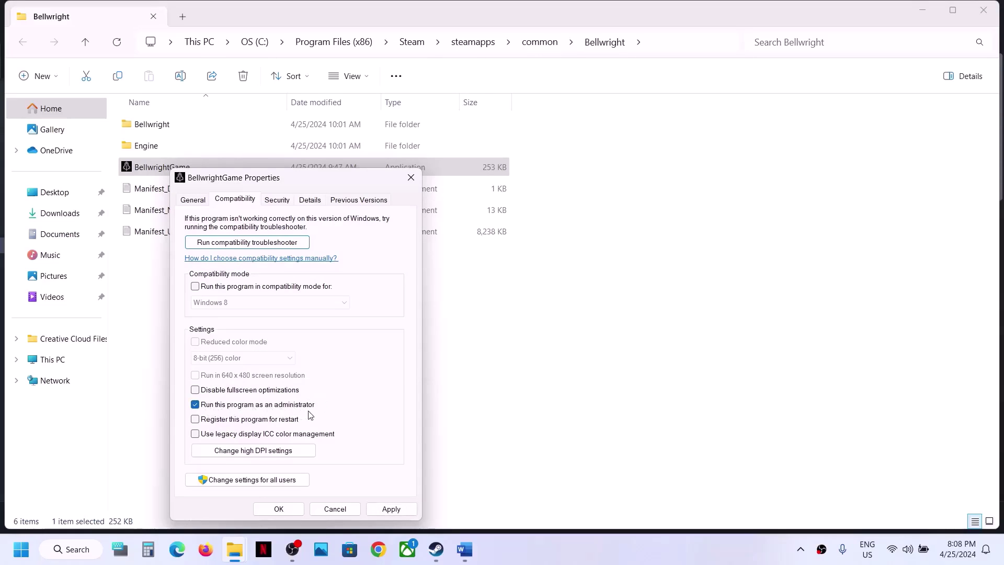
left_click(388, 509)
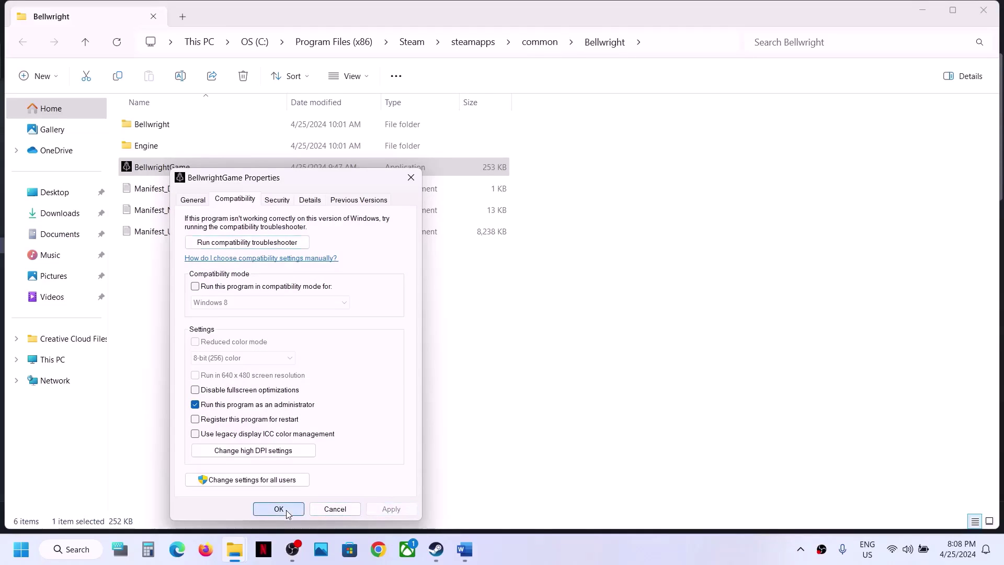
left_click(287, 509)
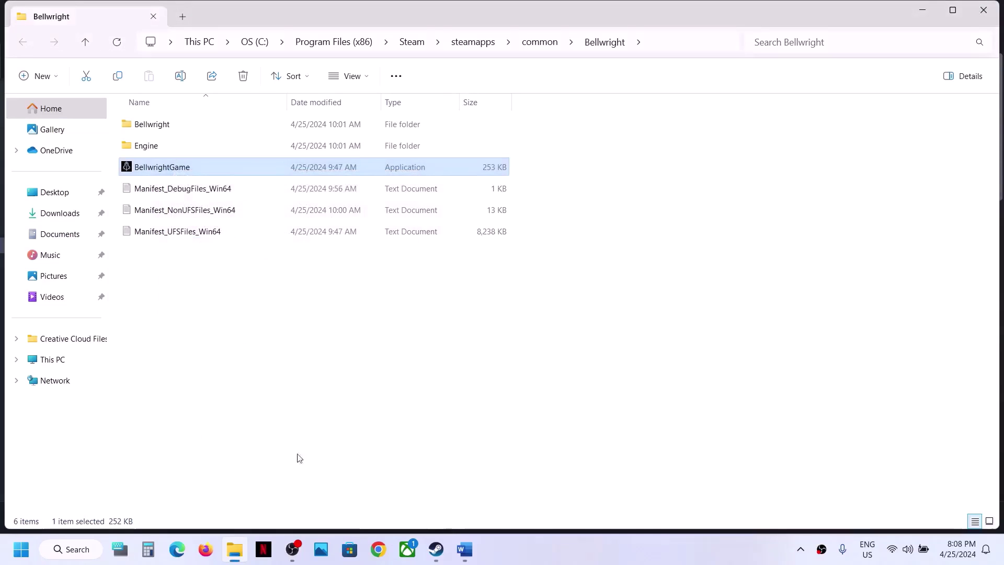
- Enable compatibility mode for Windows 8 on the BellwrightGame application and apply it
right_click(194, 169)
left_click(255, 344)
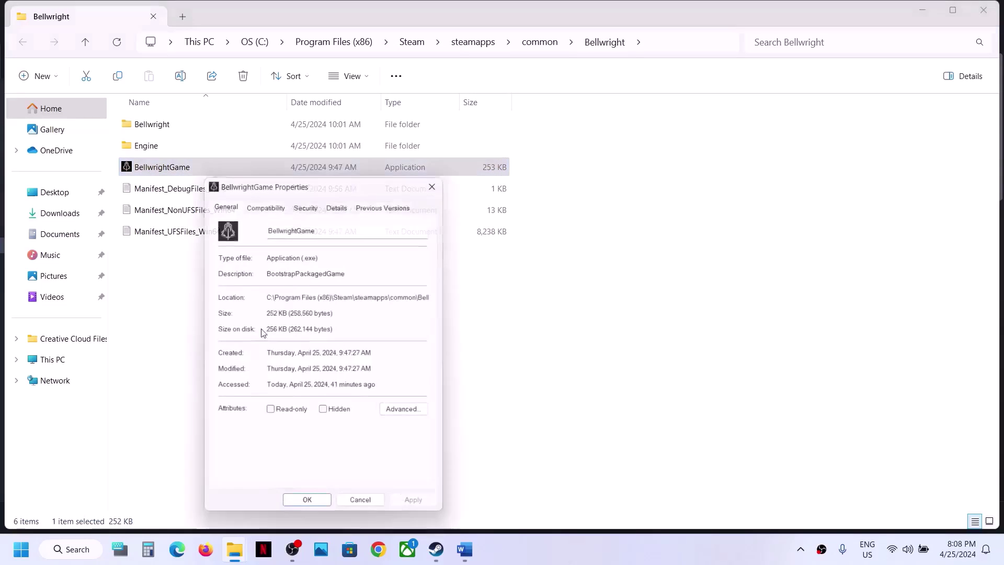
left_click(262, 201)
left_click(225, 288)
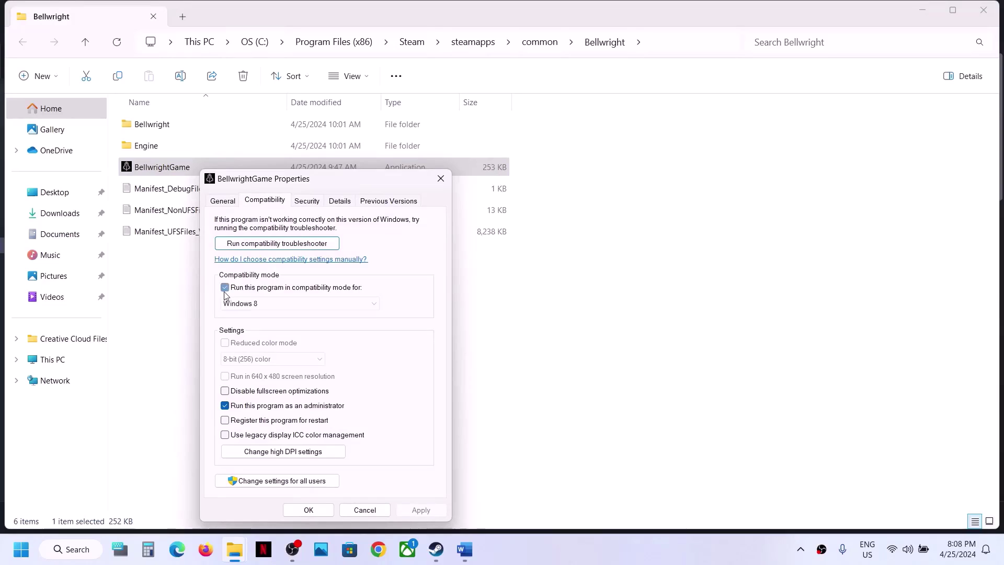
left_click(420, 510)
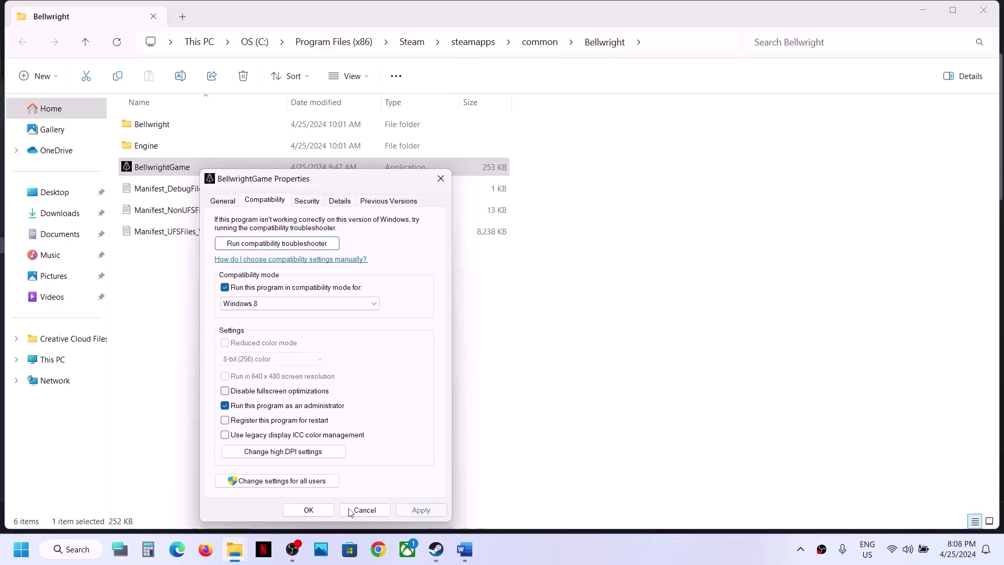
left_click(309, 510)
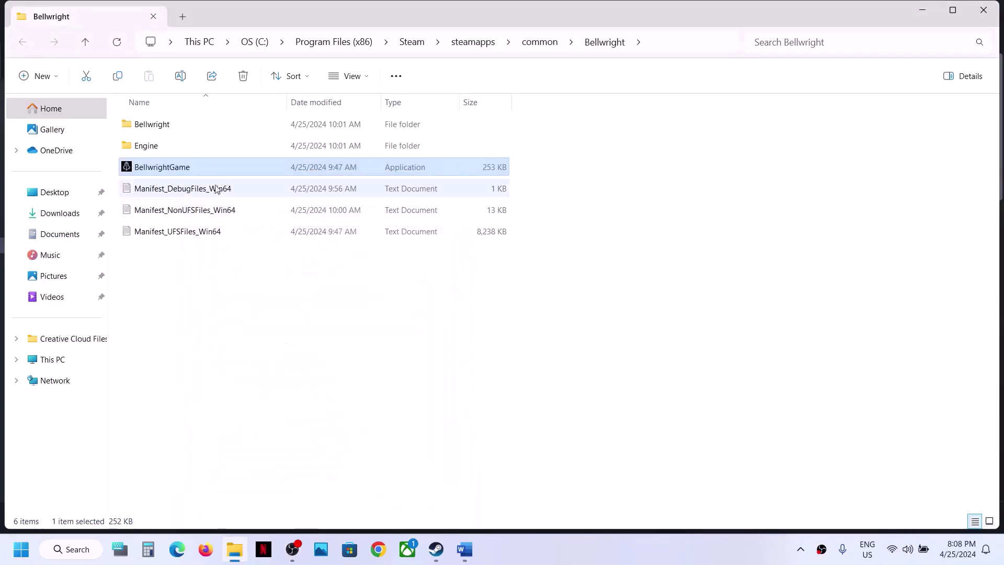
- Change the BellwrightGame application's compatibility mode to Windows 7 and apply it
right_click(184, 172)
left_click(250, 343)
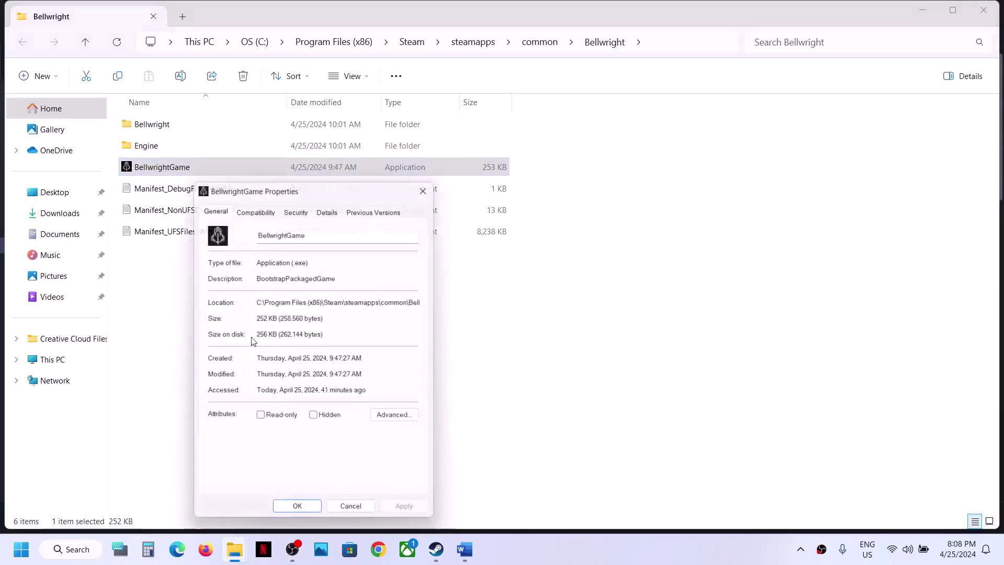
left_click(246, 207)
left_click(264, 309)
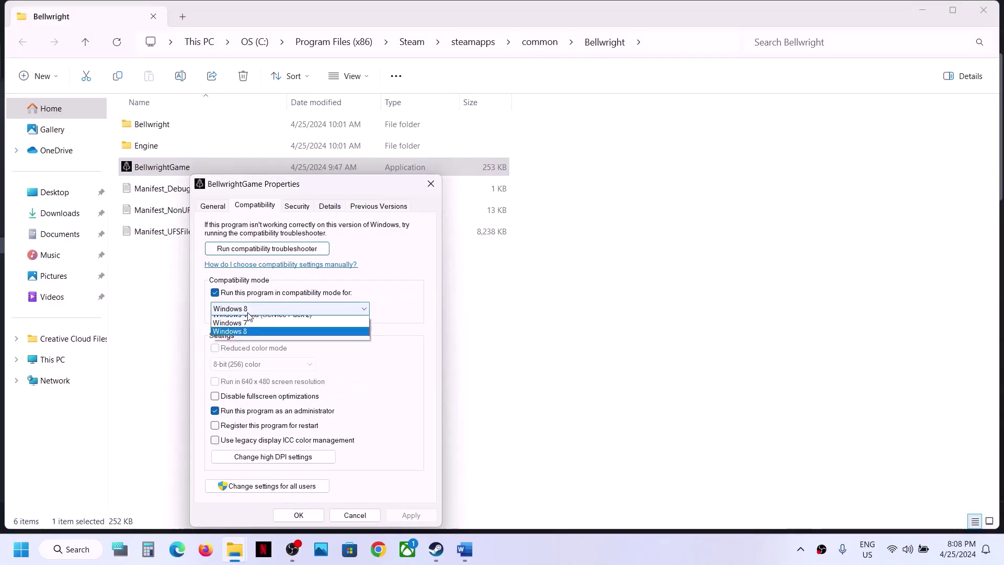
left_click(242, 349)
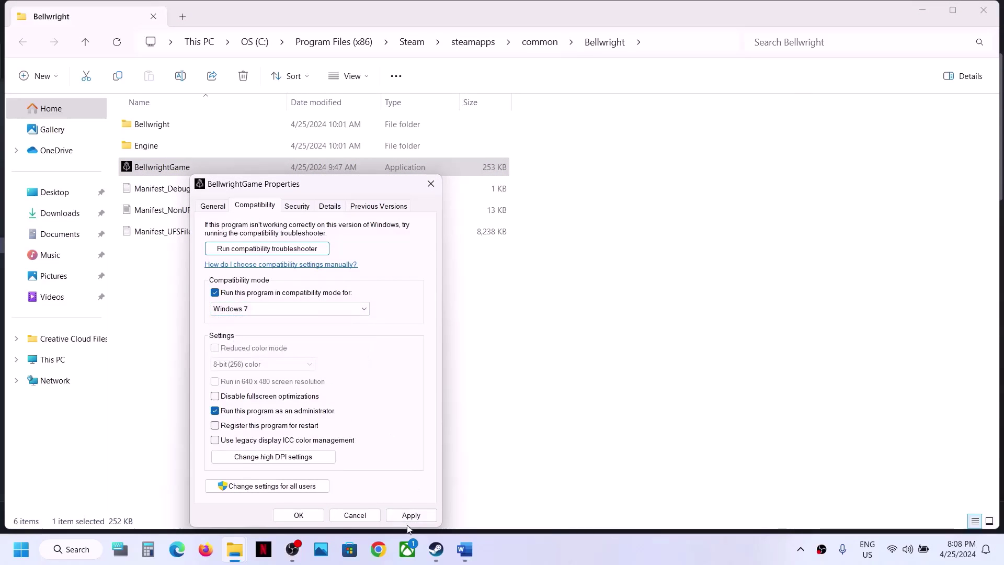
left_click(411, 515)
left_click(314, 516)
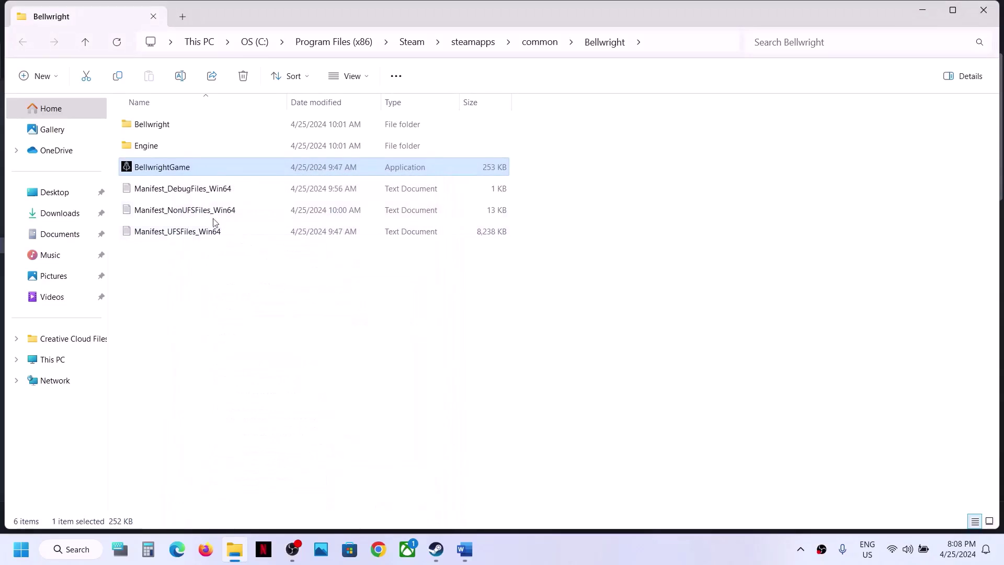
- Disable fullscreen optimizations for the BellwrightGame application and apply the change
right_click(178, 170)
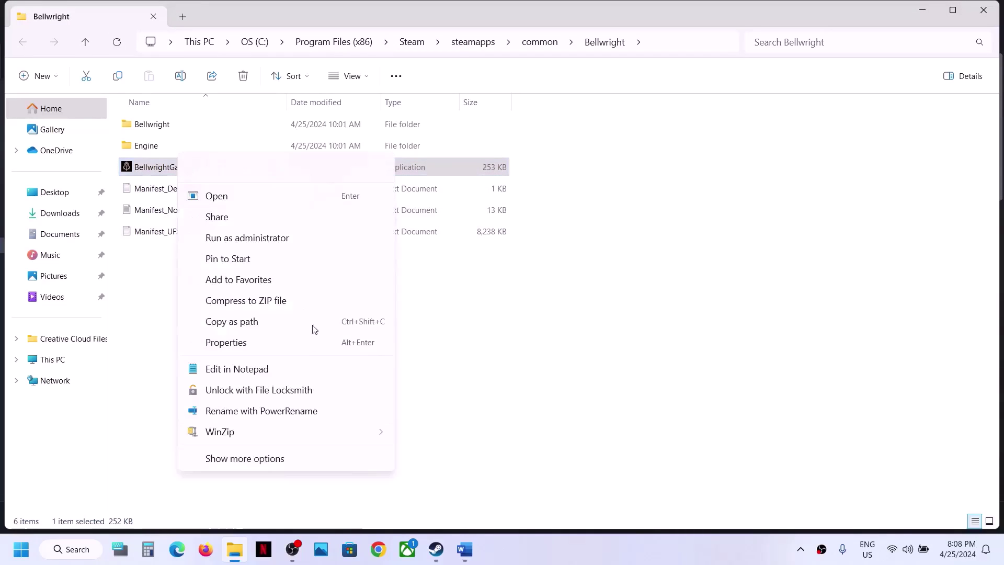
left_click(246, 343)
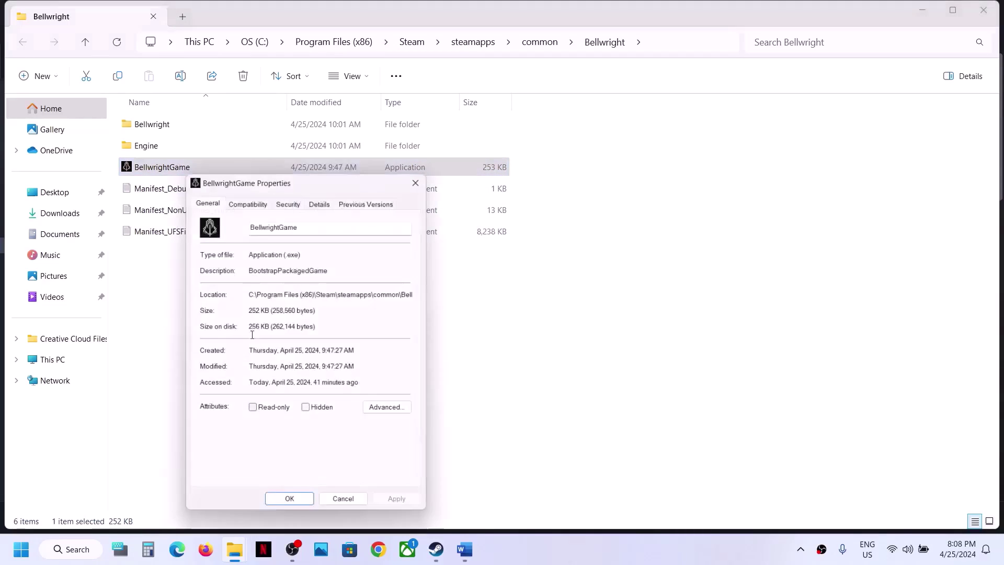
left_click(247, 198)
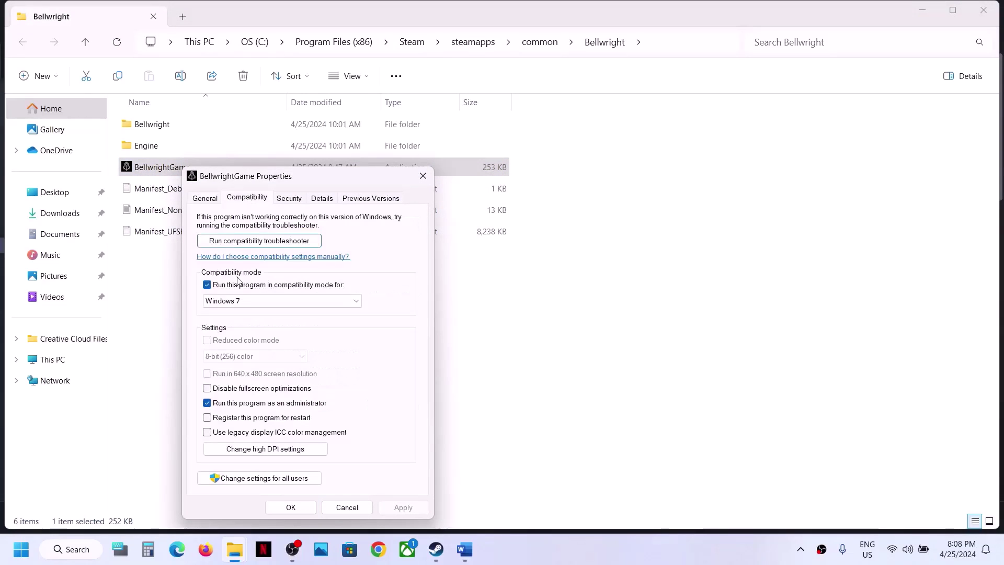
left_click(208, 389)
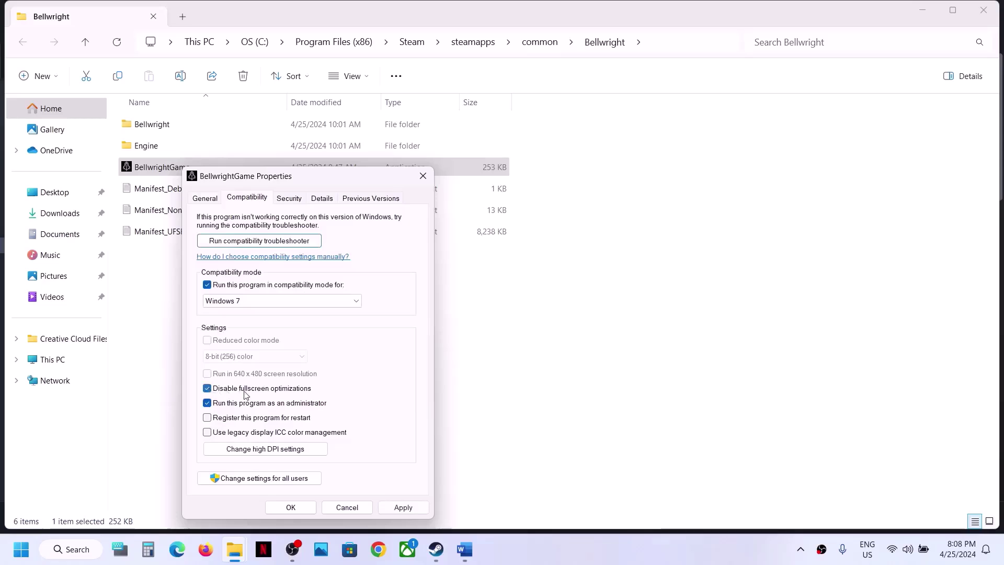
left_click(403, 508)
left_click(291, 507)
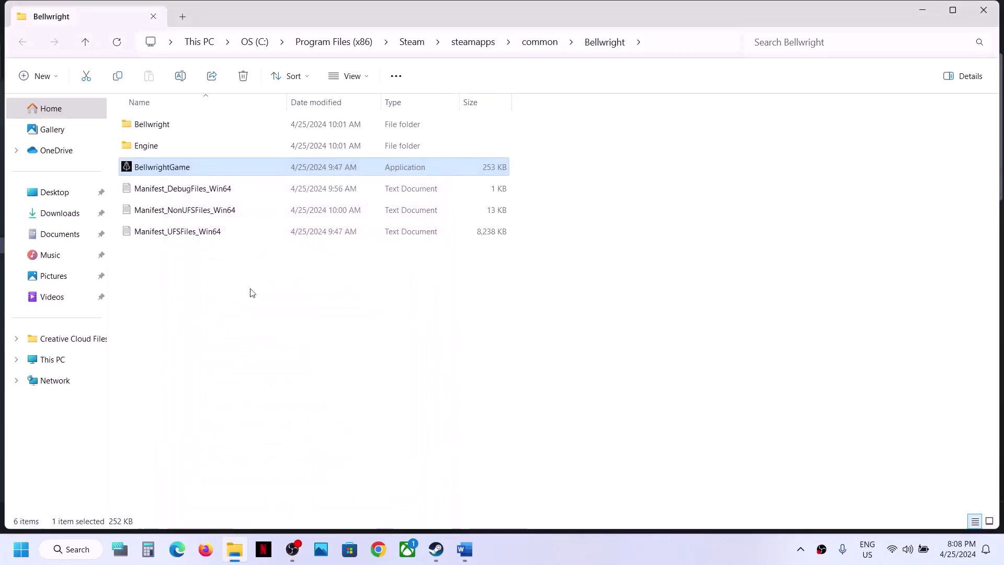
- Open the Win64 folder inside the Bellwright subfolder's Binaries folder
left_click(157, 125)
double_click(157, 126)
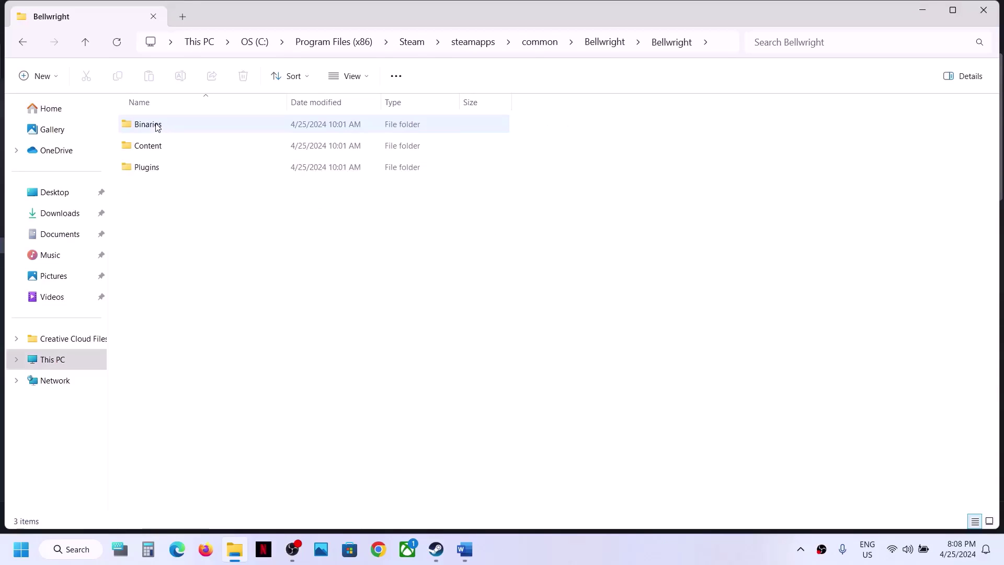
double_click(157, 126)
double_click(157, 126)
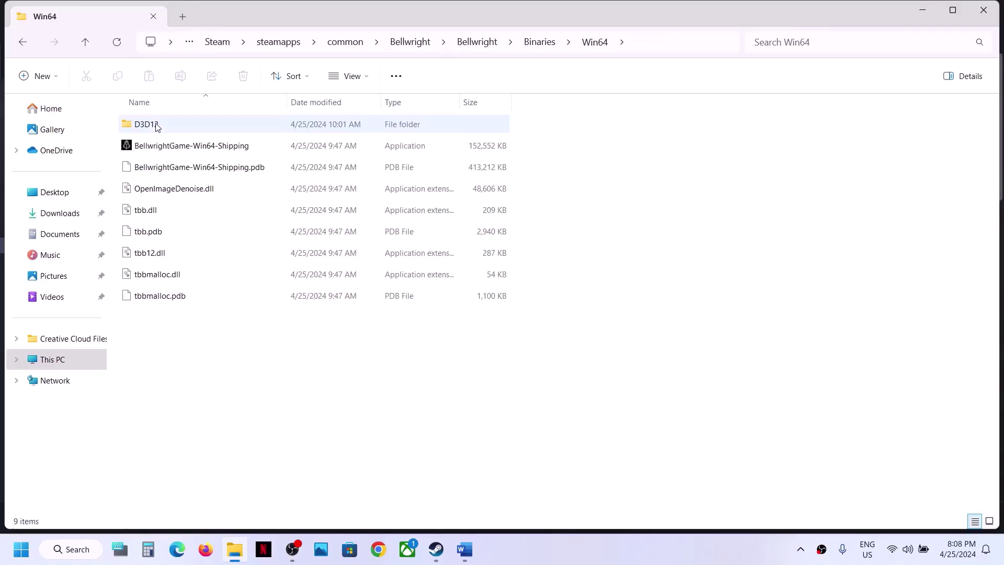
- Set the BellwrightGame-Win64-Shipping application to run as an administrator and apply the change
left_click(214, 152)
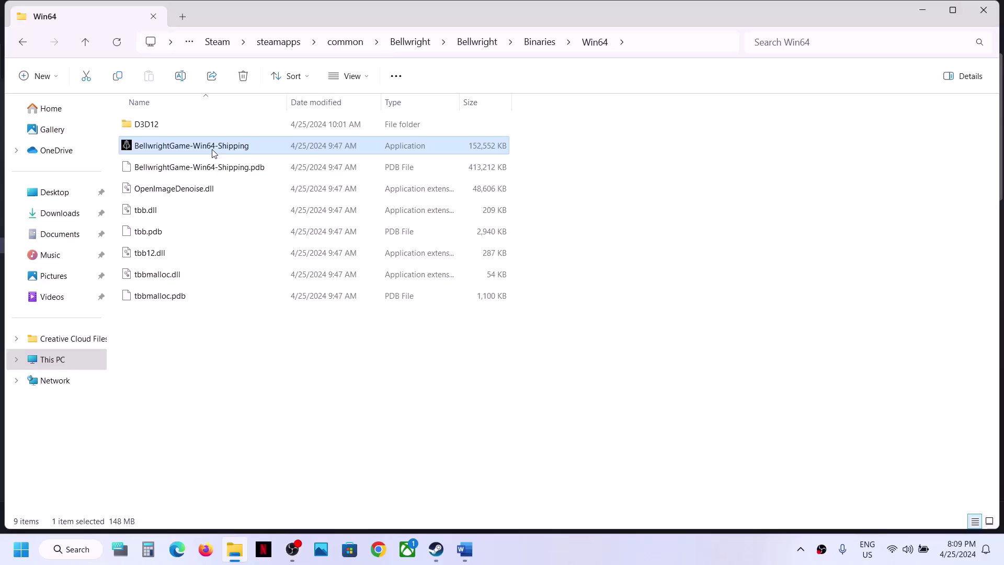
right_click(214, 152)
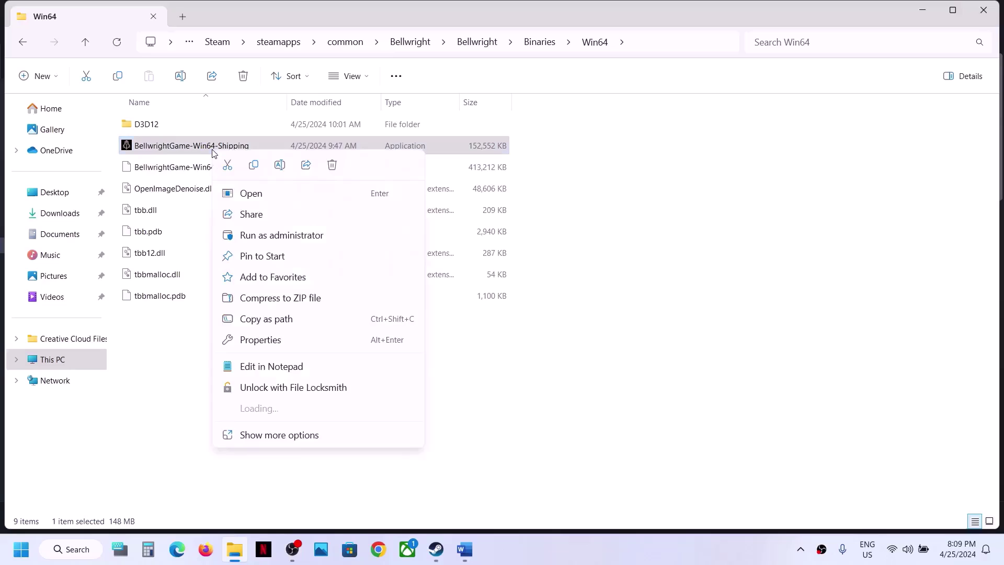
left_click(263, 339)
left_click(281, 181)
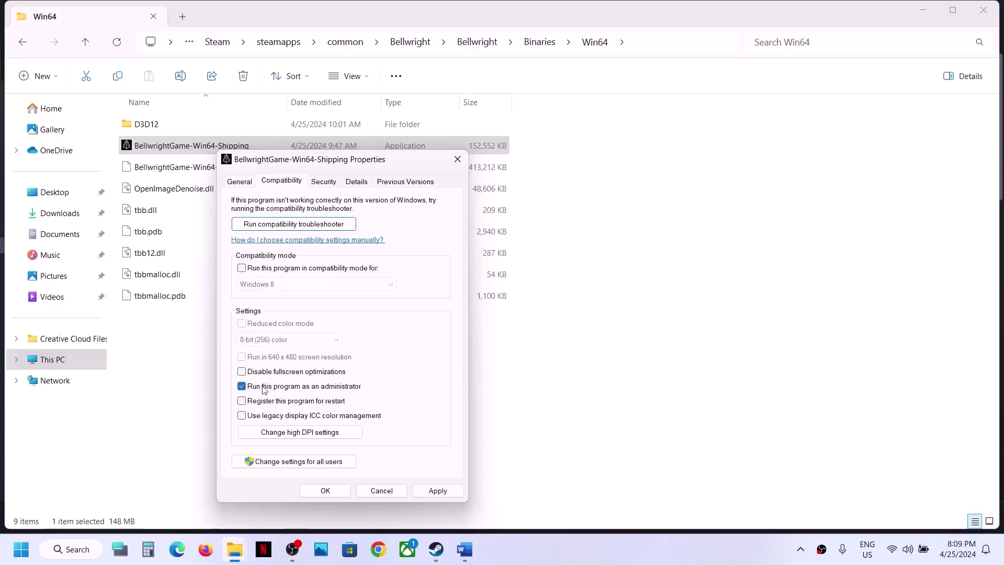
left_click(435, 491)
left_click(332, 494)
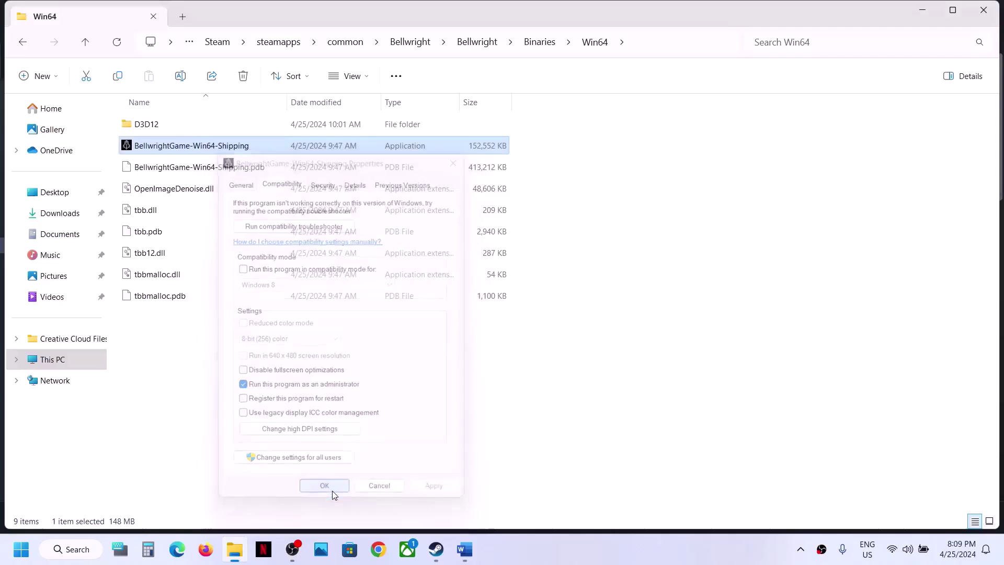
- Turn on compatibility mode for the BellwrightGame-Win64-Shipping application and set it to Windows 7
right_click(215, 152)
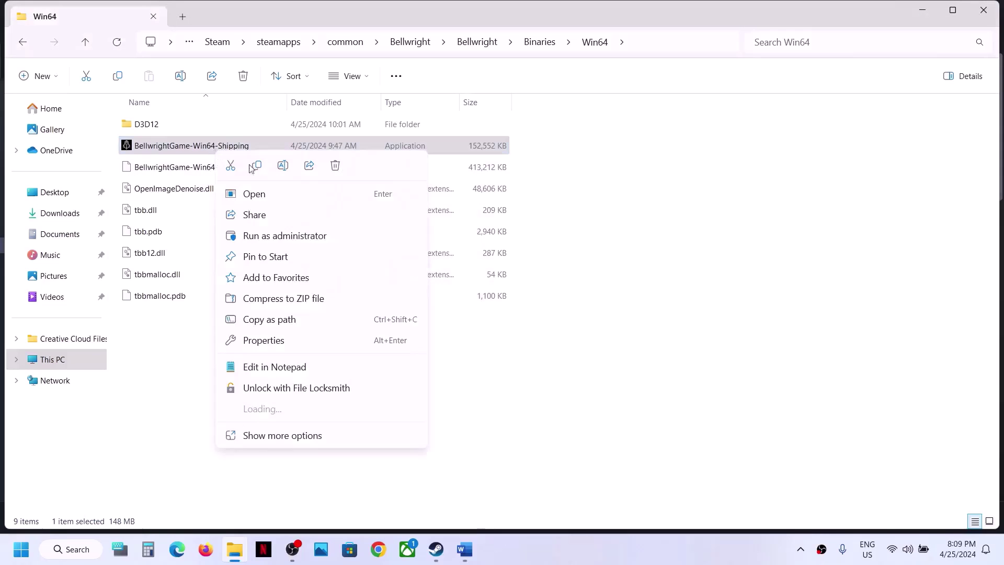
left_click(272, 339)
left_click(281, 182)
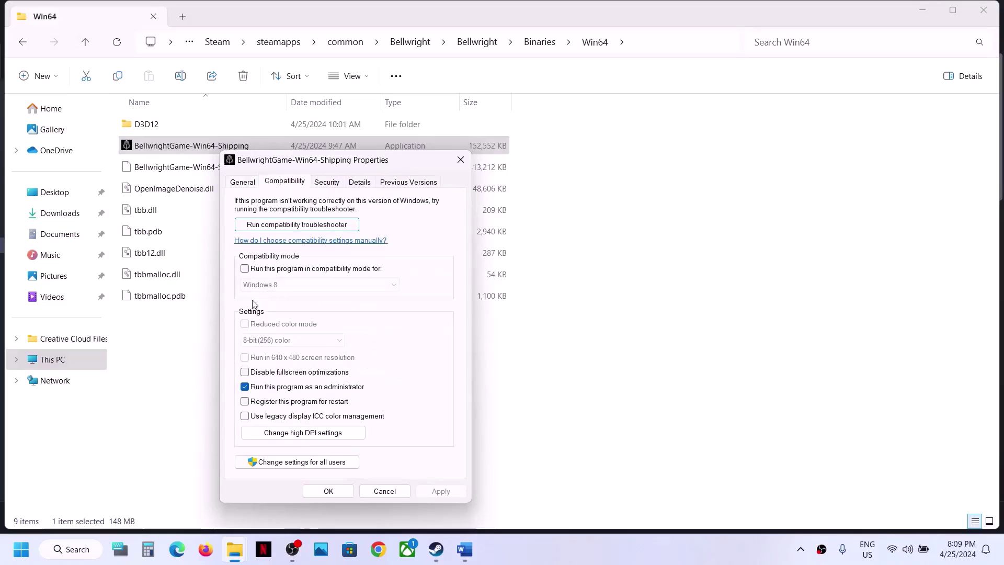
left_click(244, 268)
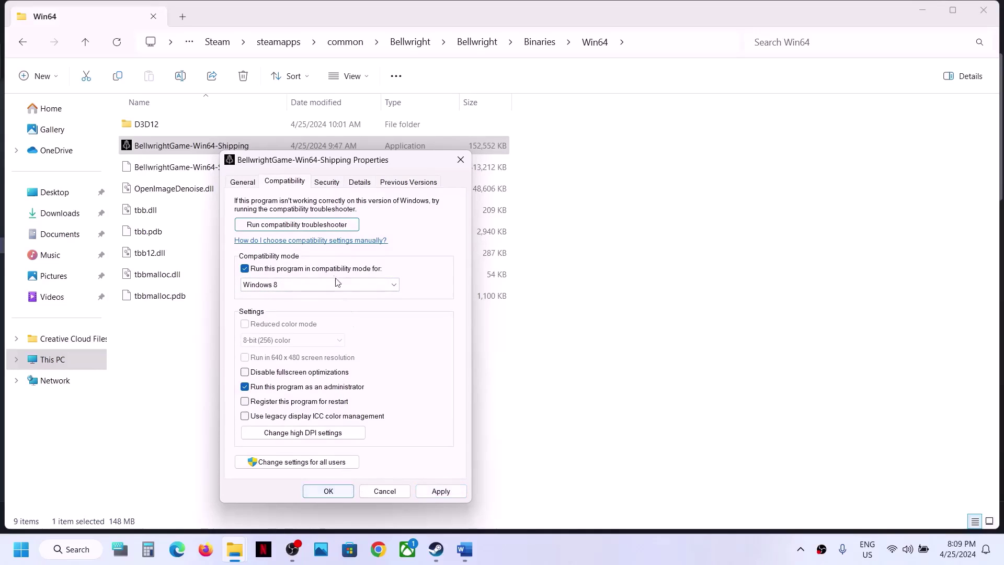
left_click(316, 282)
left_click(280, 321)
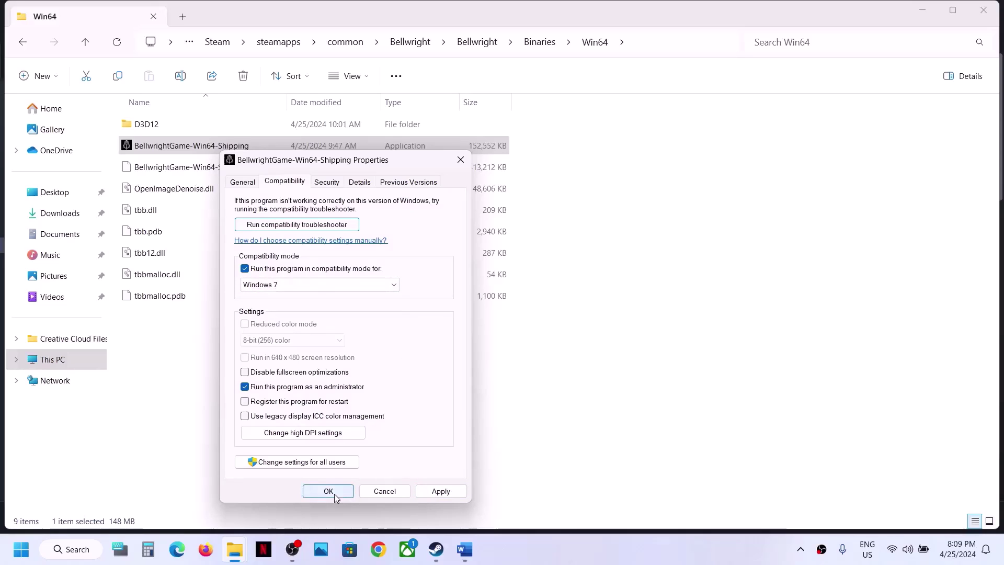
- Disable fullscreen optimizations for the BellwrightGame-Win64-Shipping application and apply the compatibility changes
left_click(245, 373)
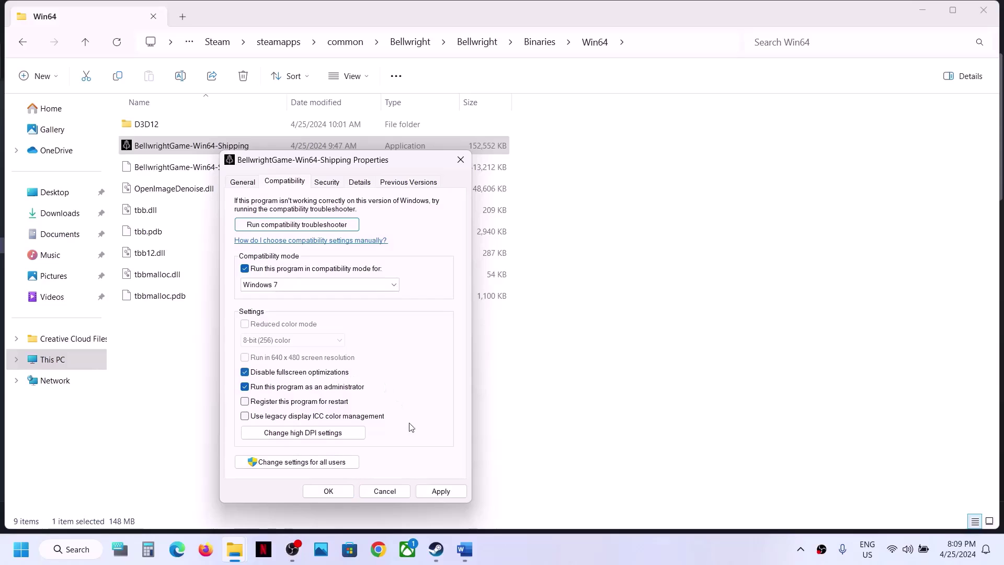
left_click(441, 491)
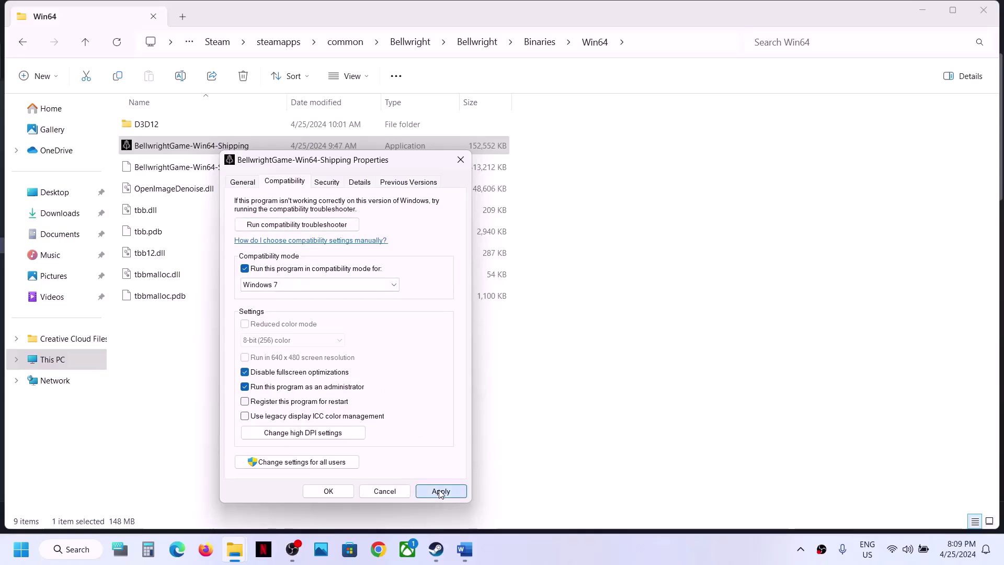
left_click(335, 495)
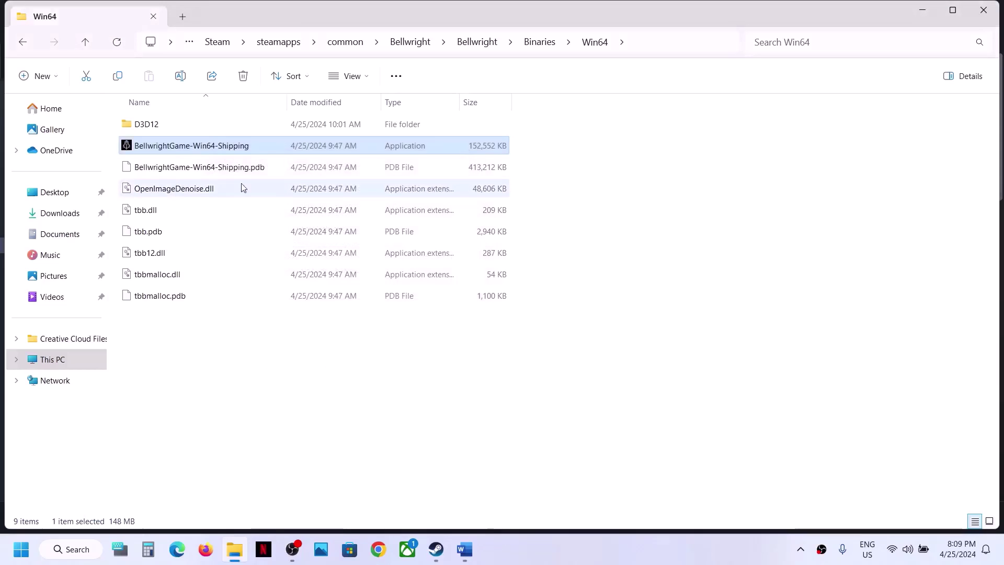
- Clear the compatibility mode, fullscreen optimization and run-as-administrator options for the BellwrightGame-Win64-Shipping application and apply the change
right_click(209, 151)
left_click(256, 338)
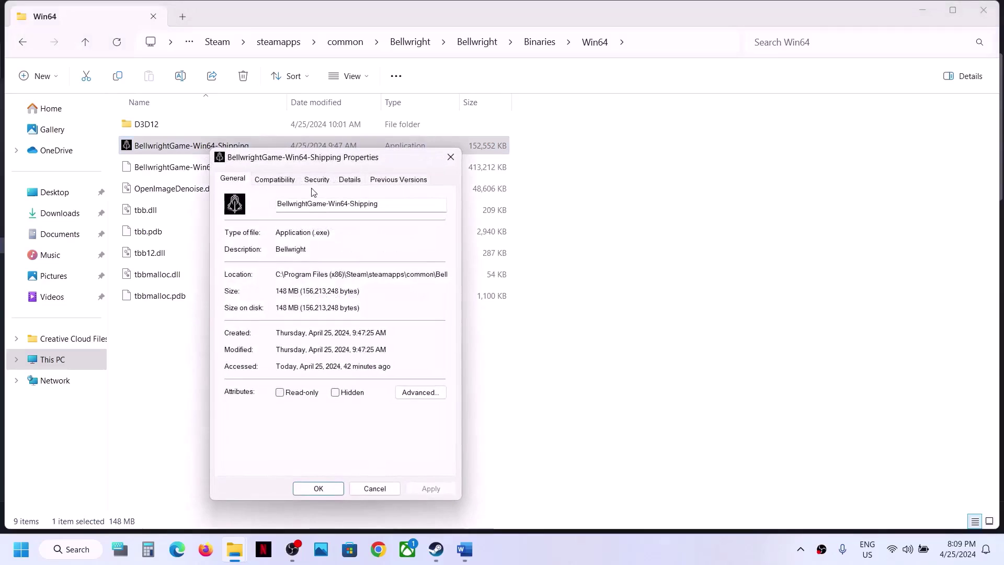
left_click(275, 179)
left_click(235, 267)
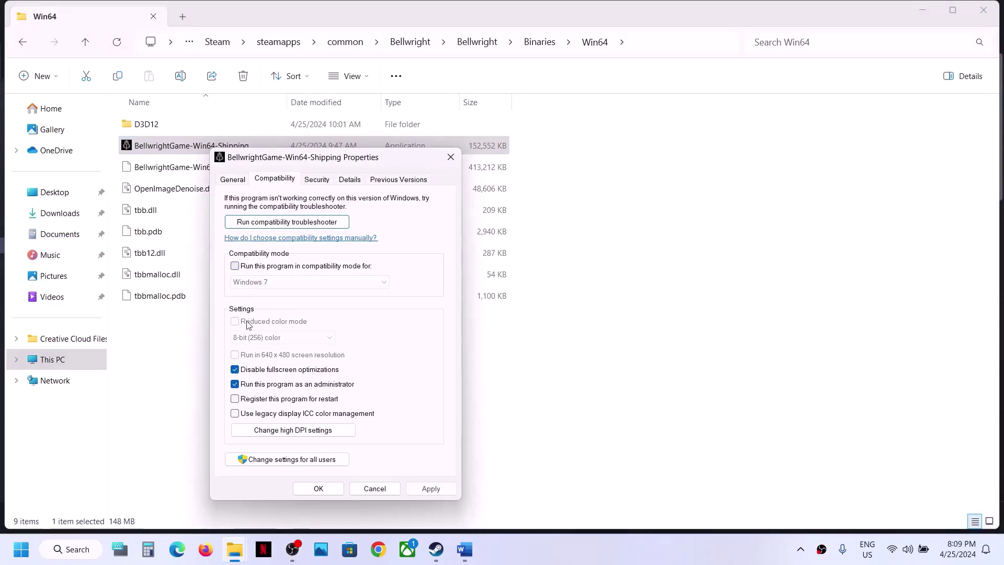
left_click(235, 384)
left_click(428, 489)
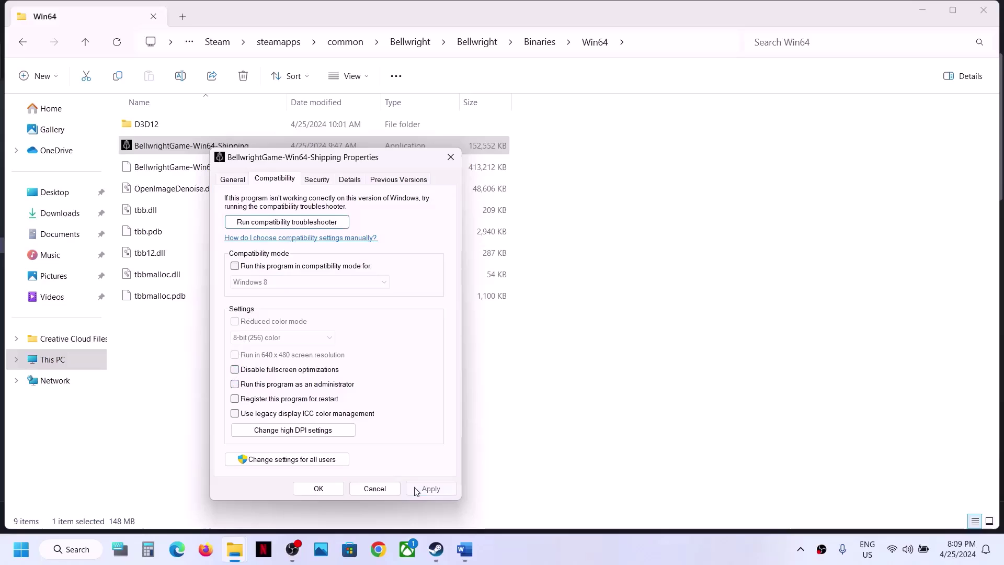
left_click(318, 488)
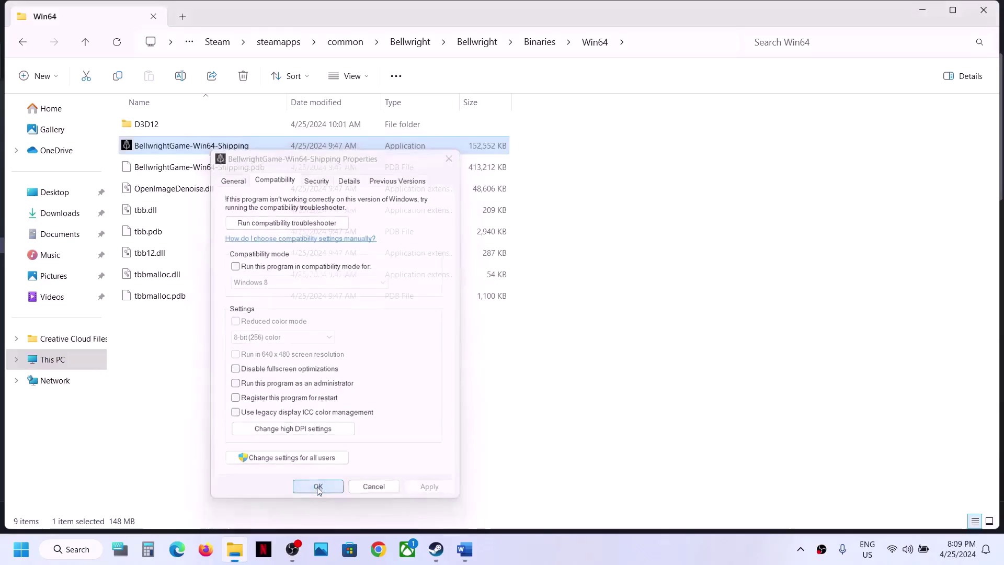
- Go back up to the main Bellwright game folder inside steamapps' common folder
left_click(87, 44)
left_click(88, 46)
left_click(88, 46)
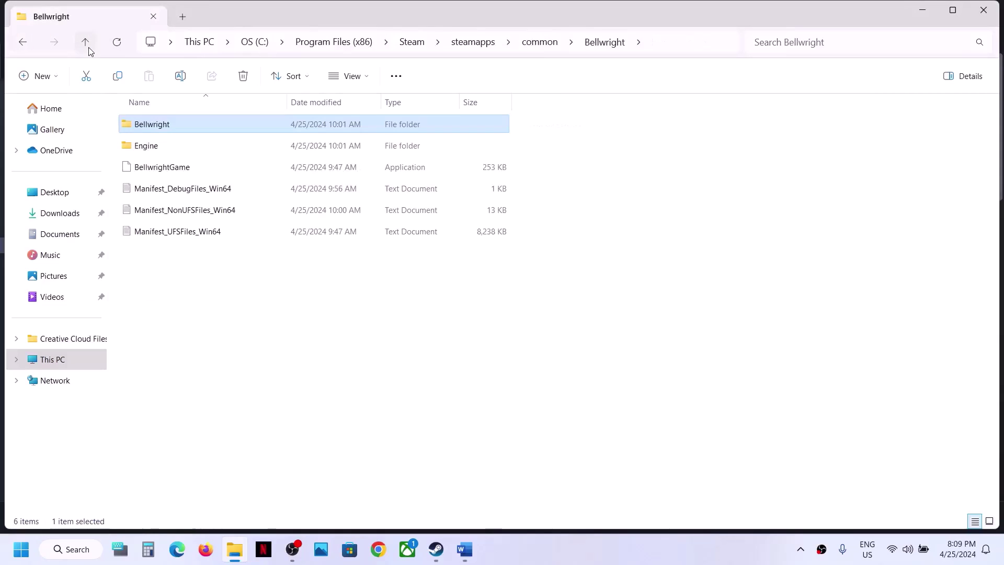
- Clear the compatibility mode, fullscreen optimization and run-as-administrator options for the BellwrightGame application and apply the change
left_click(172, 168)
right_click(174, 173)
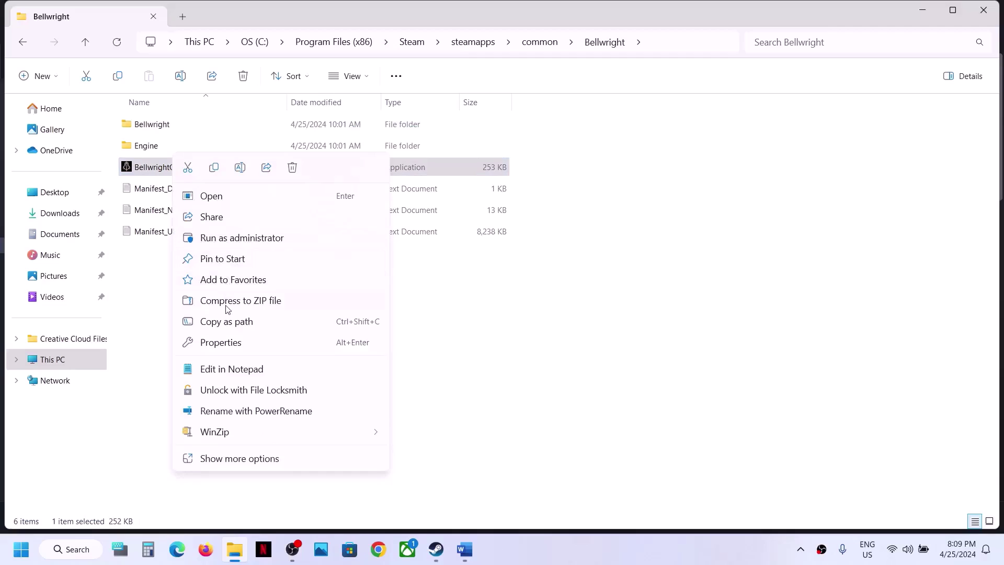
left_click(226, 344)
left_click(233, 204)
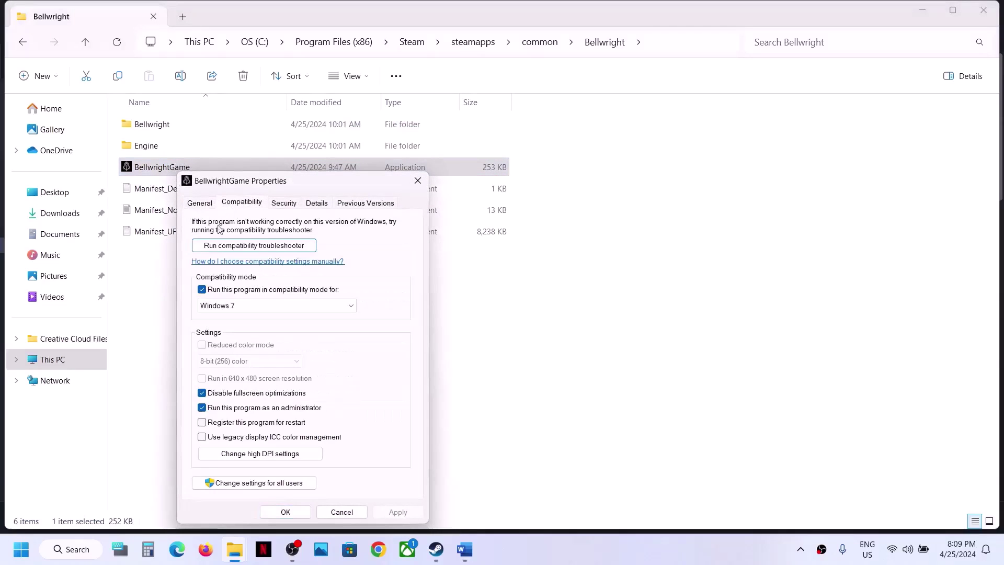
left_click(202, 290)
left_click(202, 393)
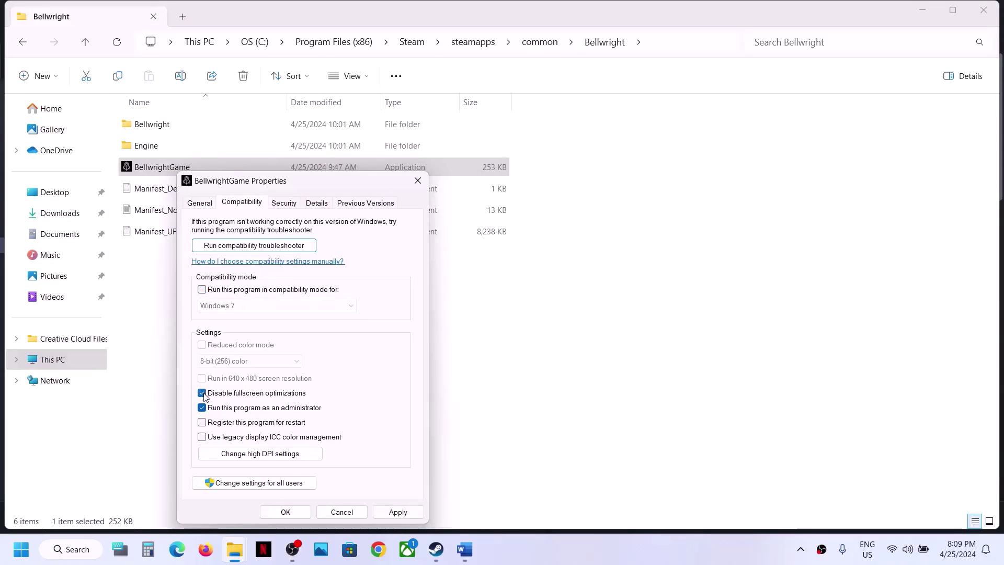
left_click(202, 407)
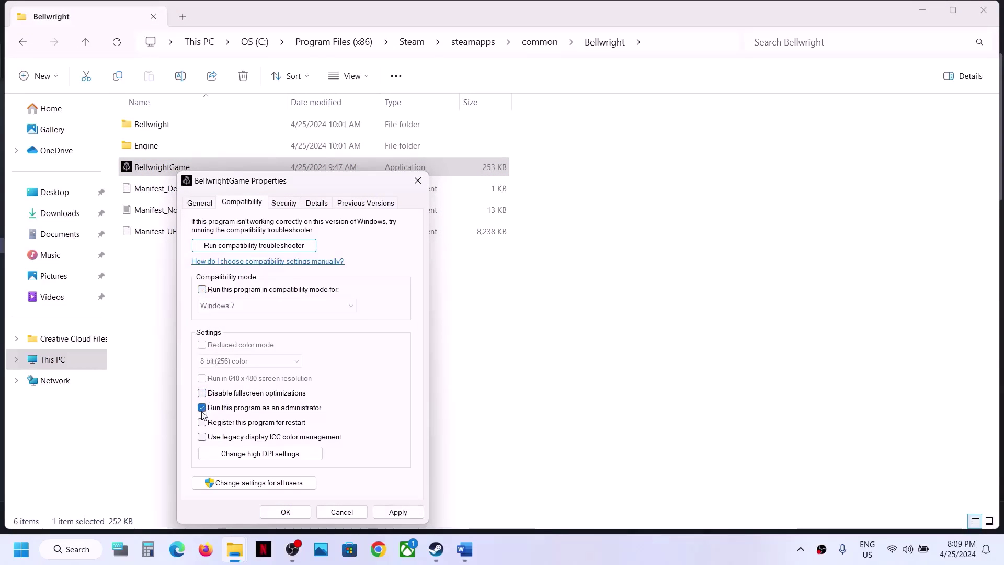
left_click(394, 518)
left_click(286, 512)
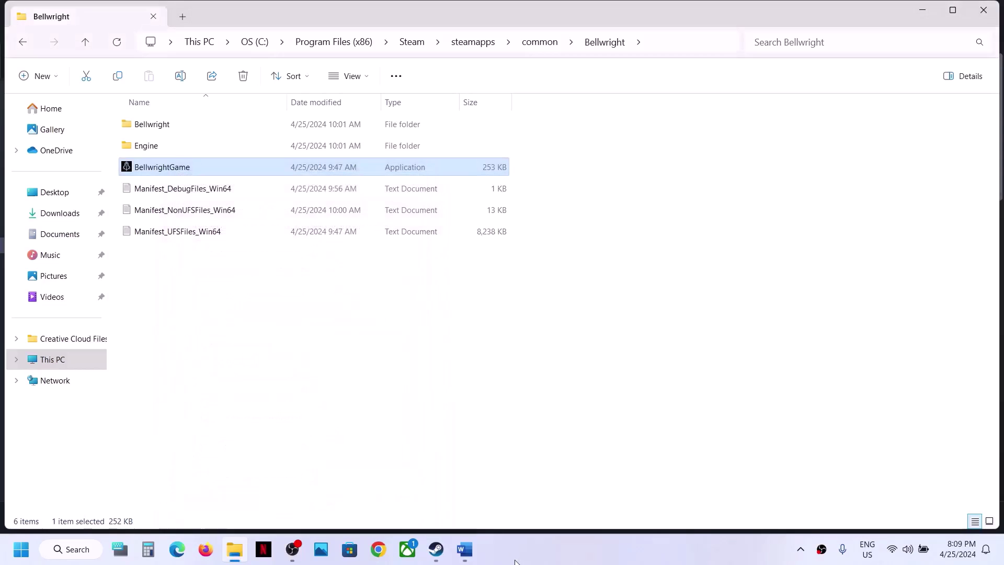
- Switch to the Word troubleshooting document and read its Step 3, then minimize it
left_click(471, 557)
scroll(356, 336, "down", 3)
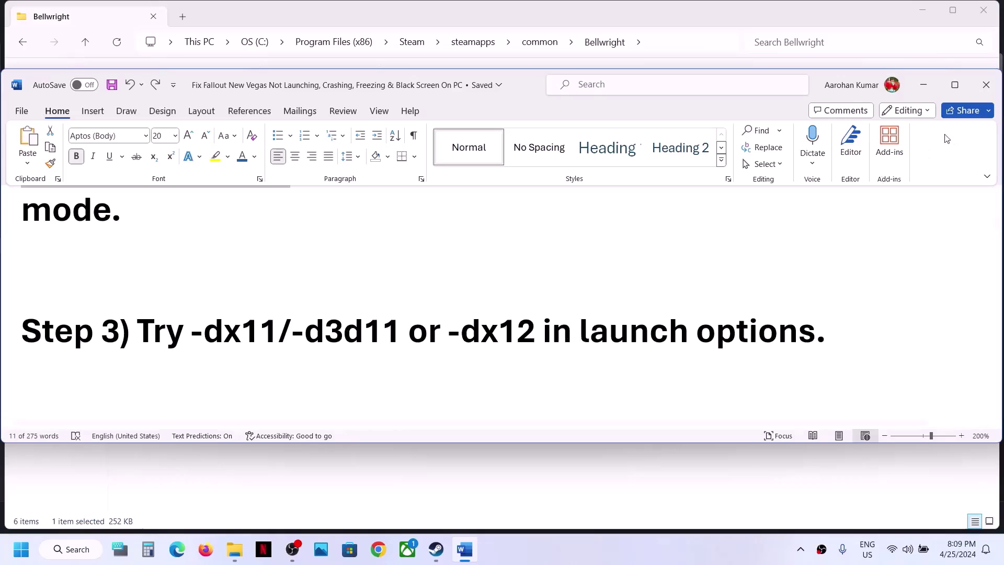
left_click(925, 88)
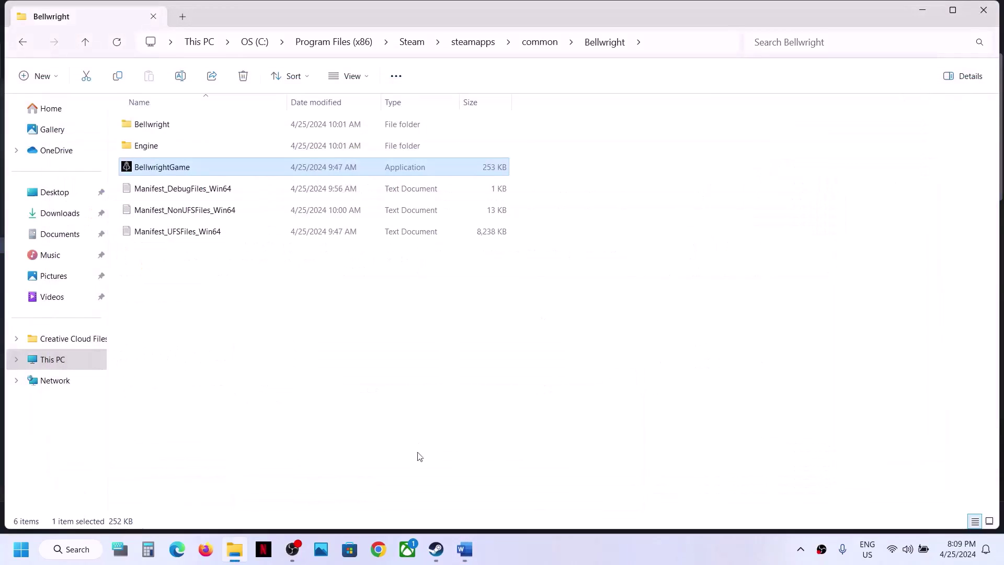
- Switch to Steam and replace Bellwright's launch options with -dx11
left_click(434, 548)
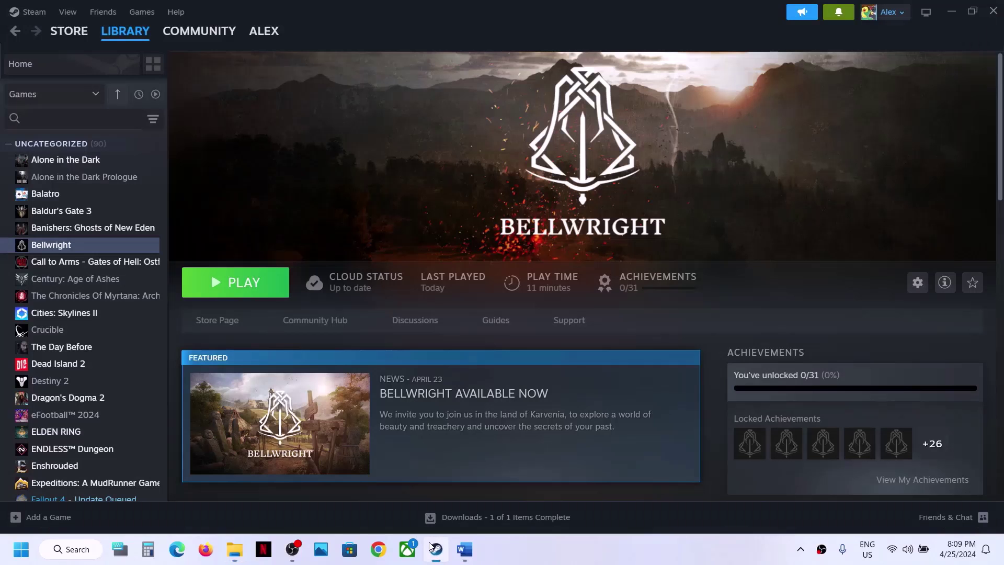
right_click(88, 246)
left_click(144, 356)
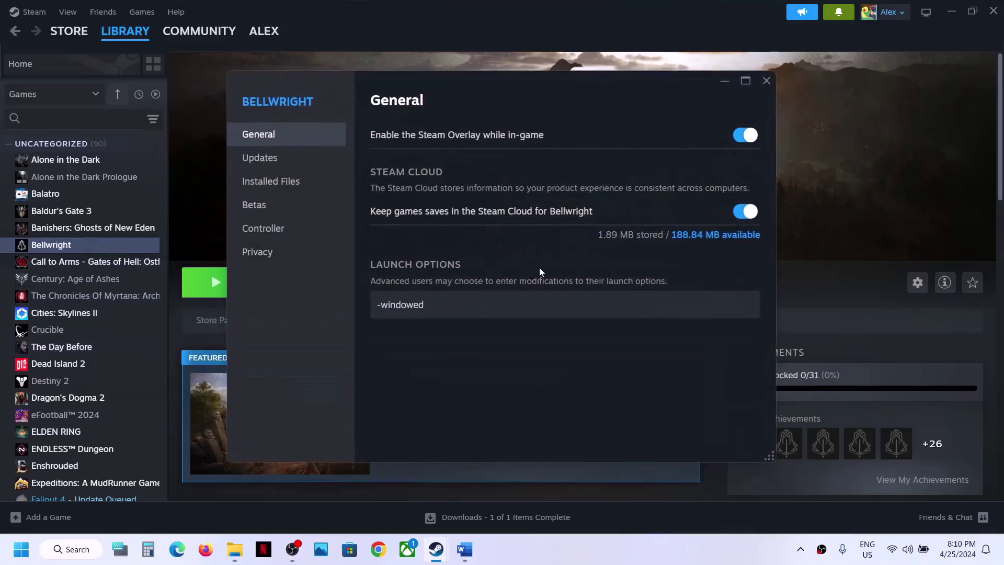
left_click_drag(441, 304, 279, 328)
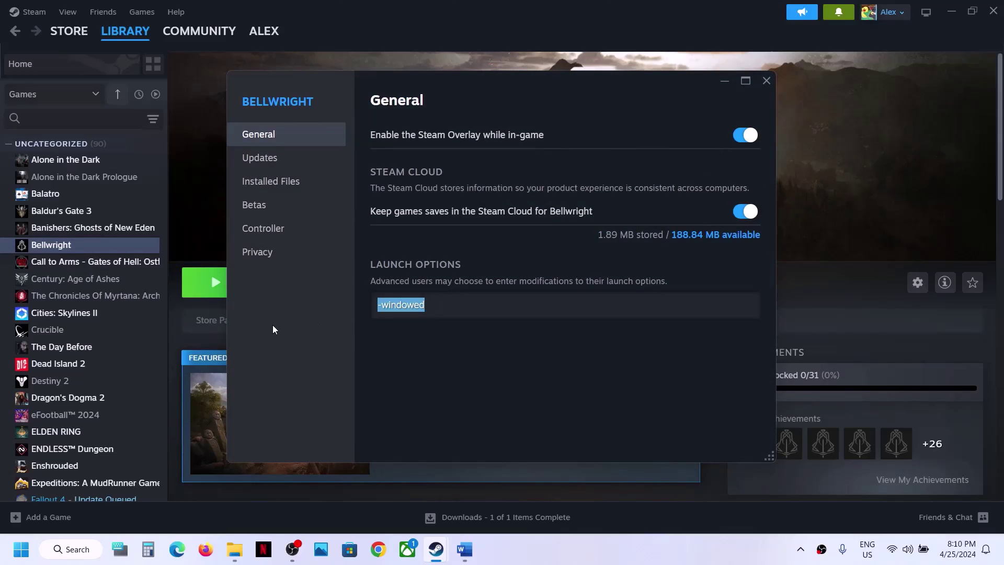
key("BackSpace")
type("-dx11")
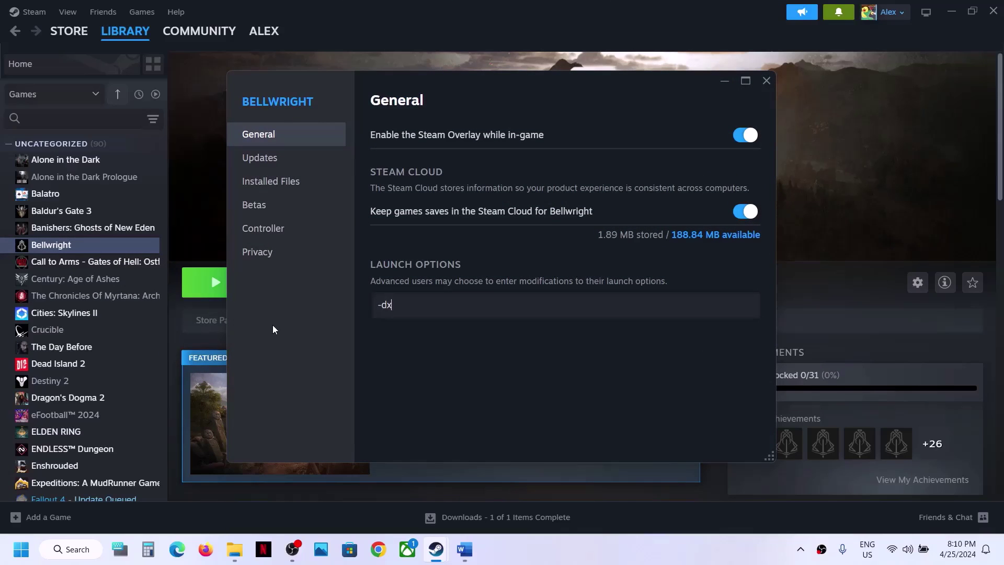
left_click(420, 380)
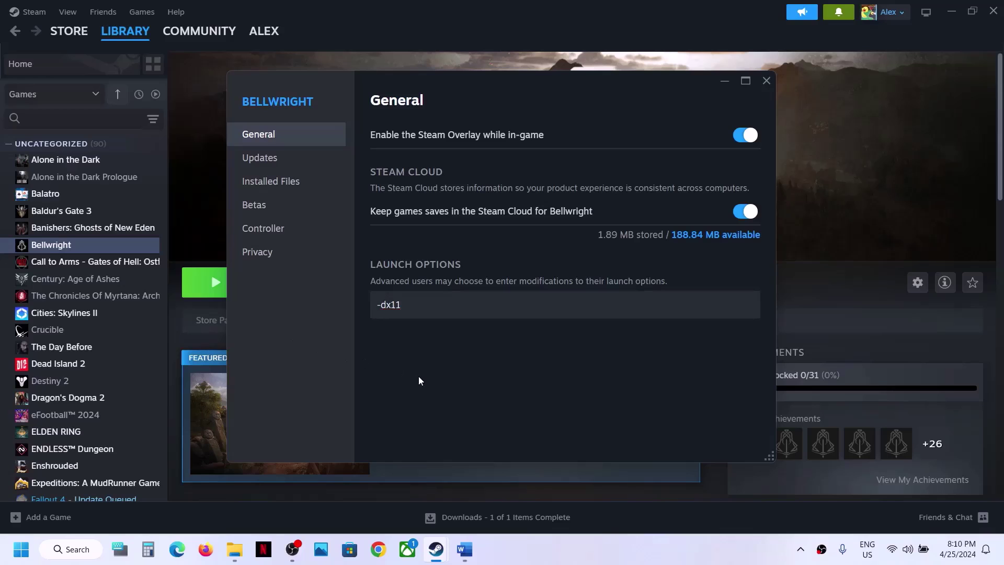
left_click(772, 84)
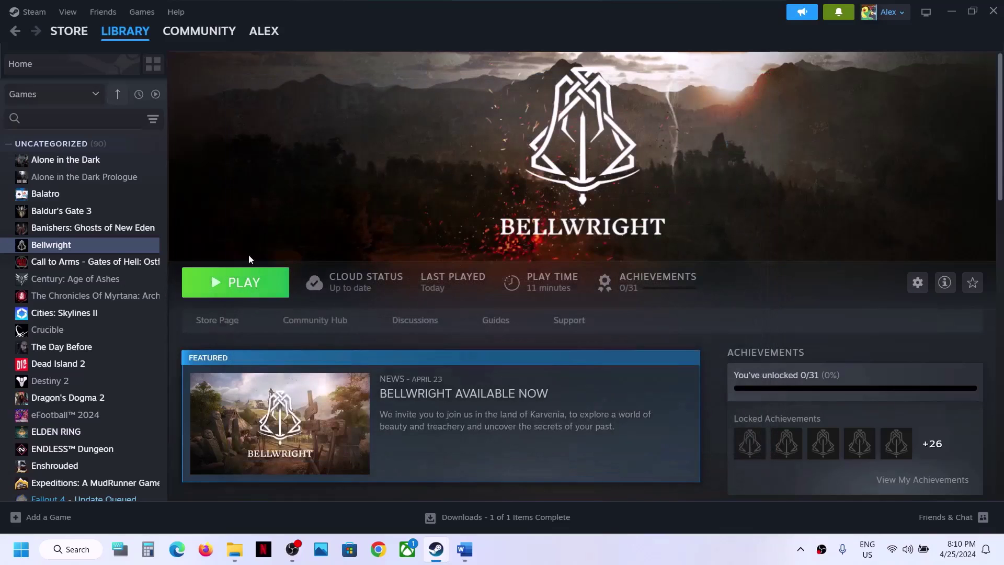
- Change Bellwright's launch options to -d3d11 and close its properties
right_click(123, 249)
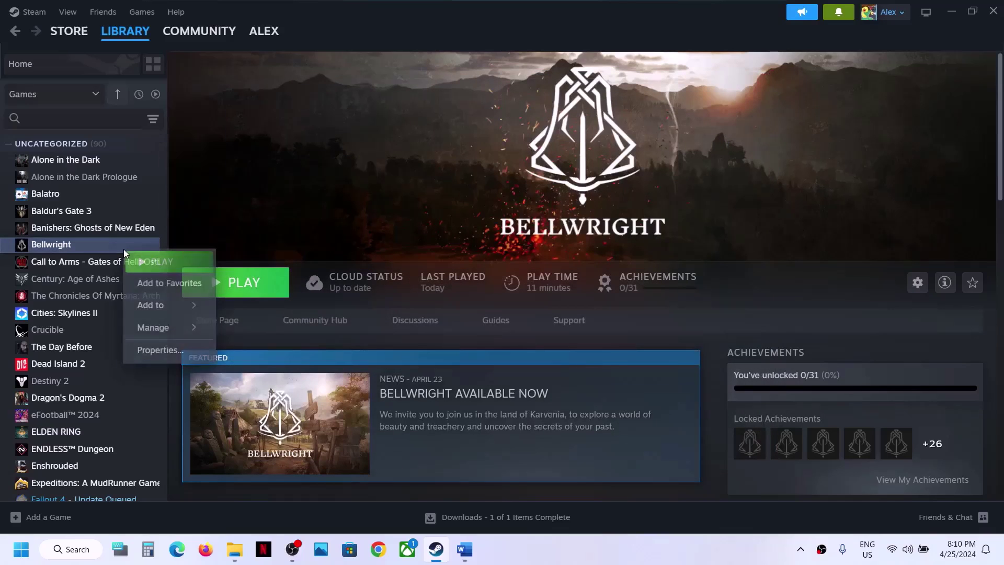
left_click(176, 351)
left_click(450, 303)
type("-d3d11")
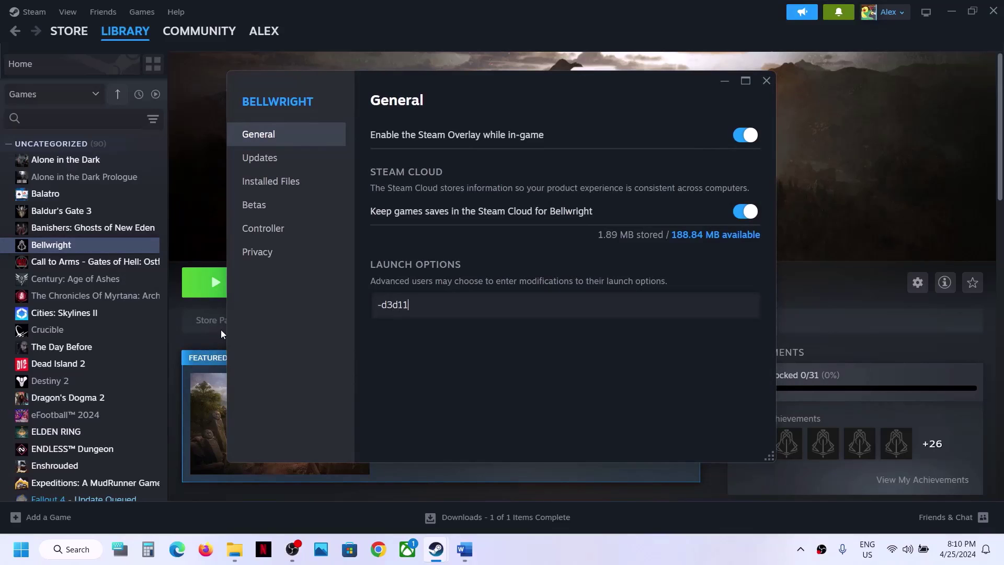
left_click(449, 391)
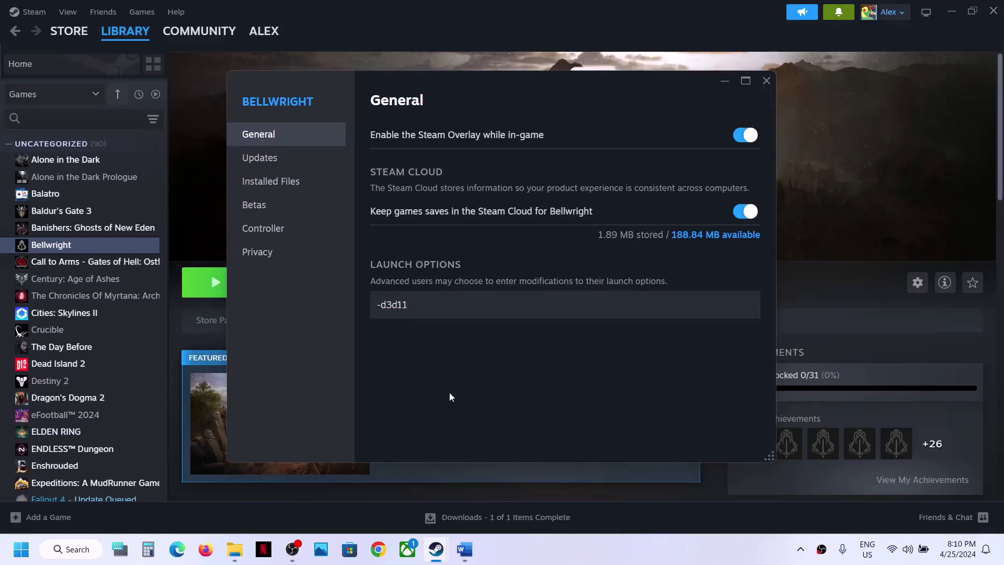
left_click(767, 80)
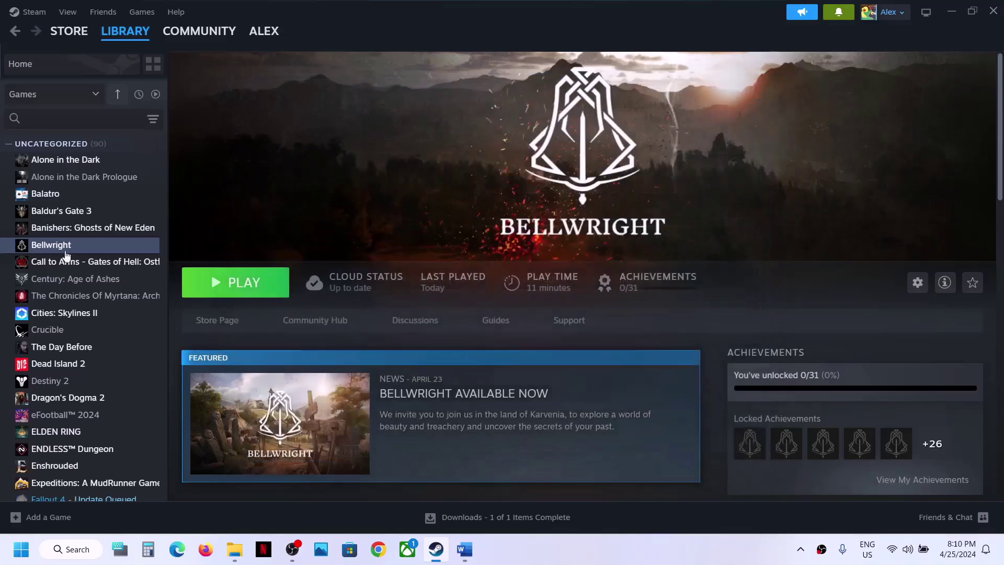
- Change Bellwright's launch options to -dx12 and close its properties
right_click(97, 250)
left_click(135, 353)
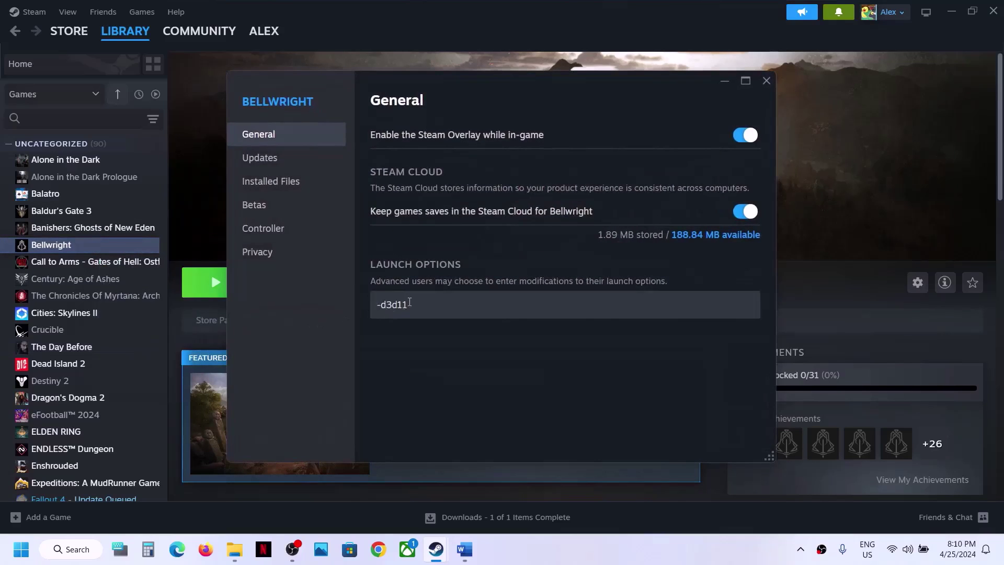
type("-dx12")
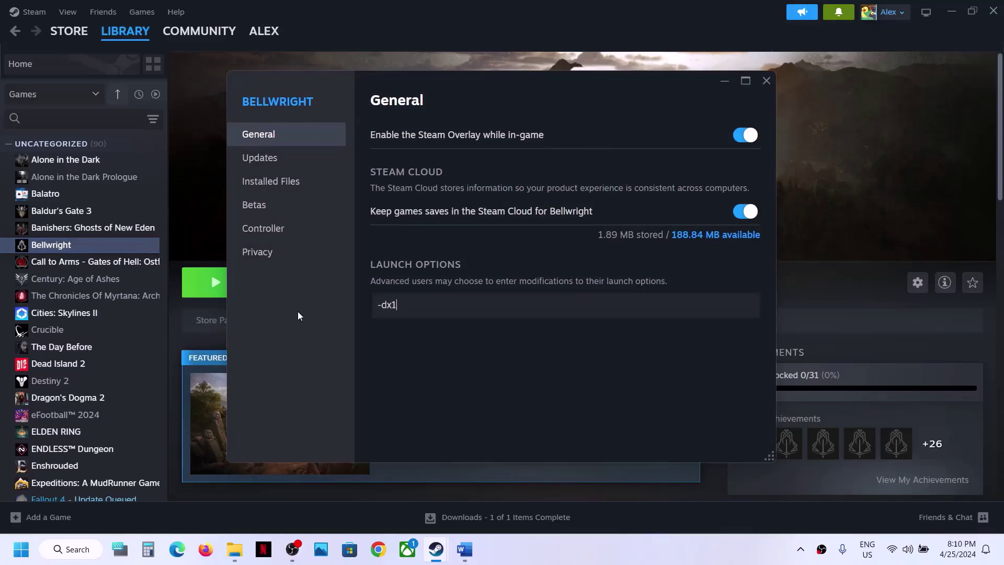
left_click(365, 341)
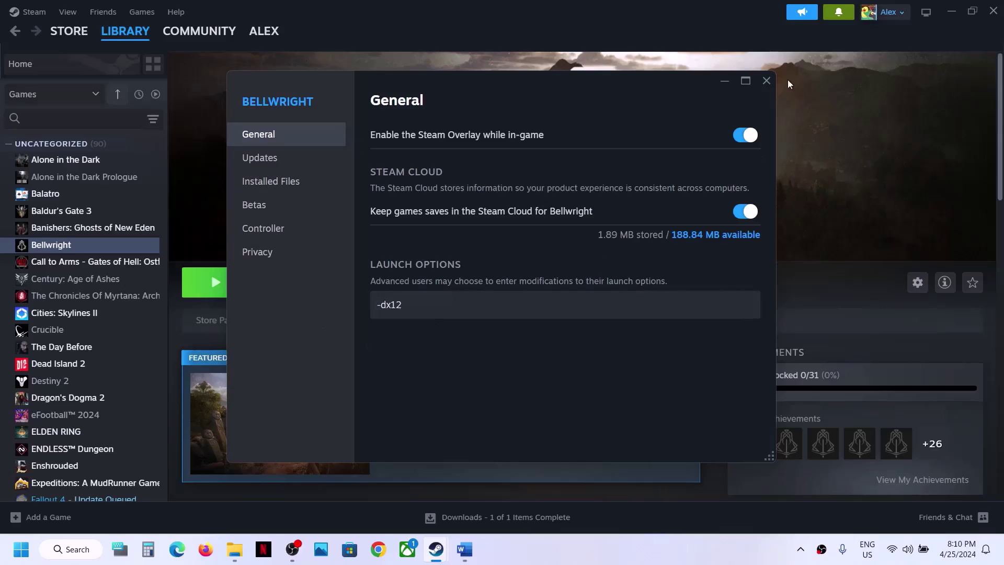
left_click(767, 80)
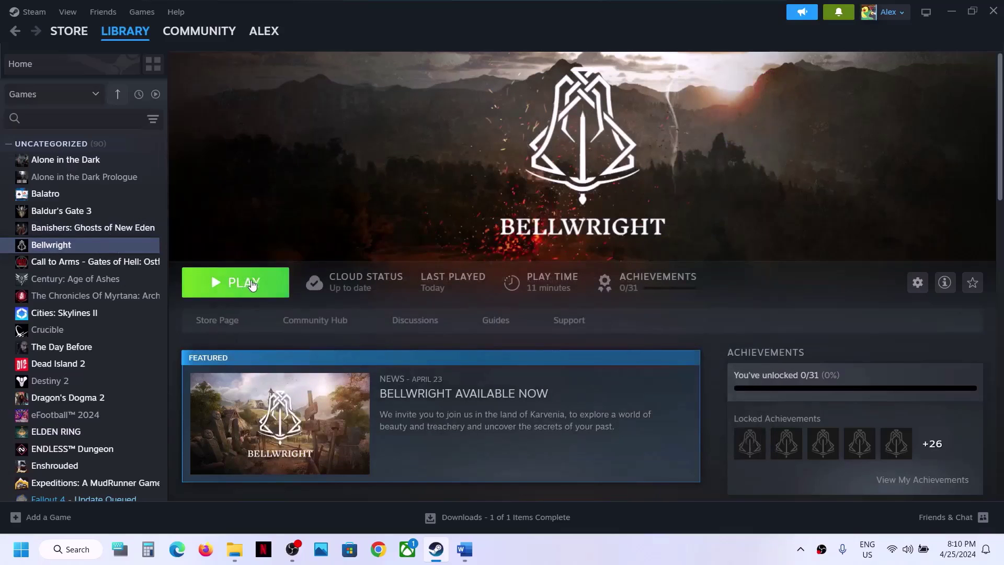
- Reopen Bellwright's properties and clear its launch options
right_click(98, 244)
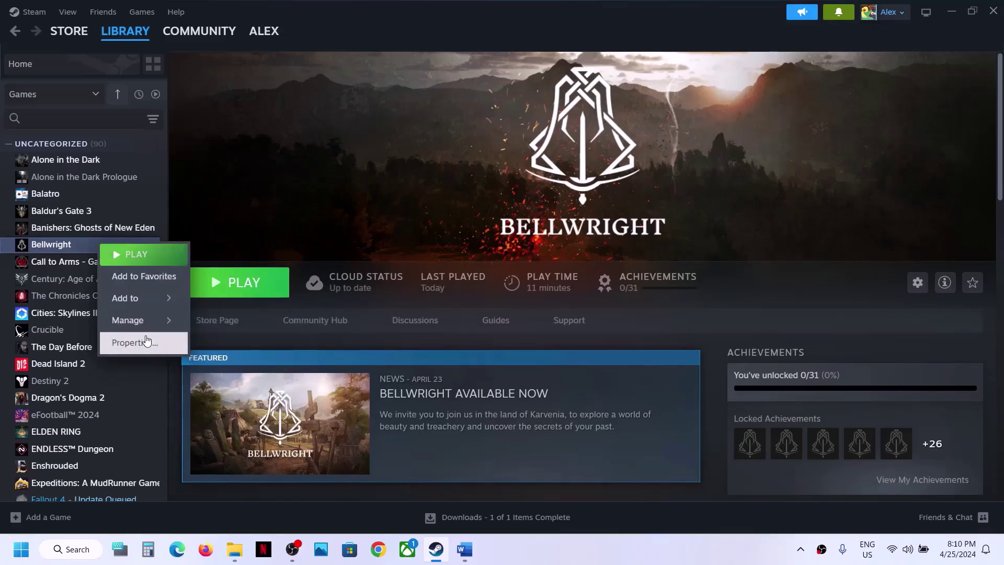
left_click(134, 341)
left_click(469, 297)
key("BackSpace")
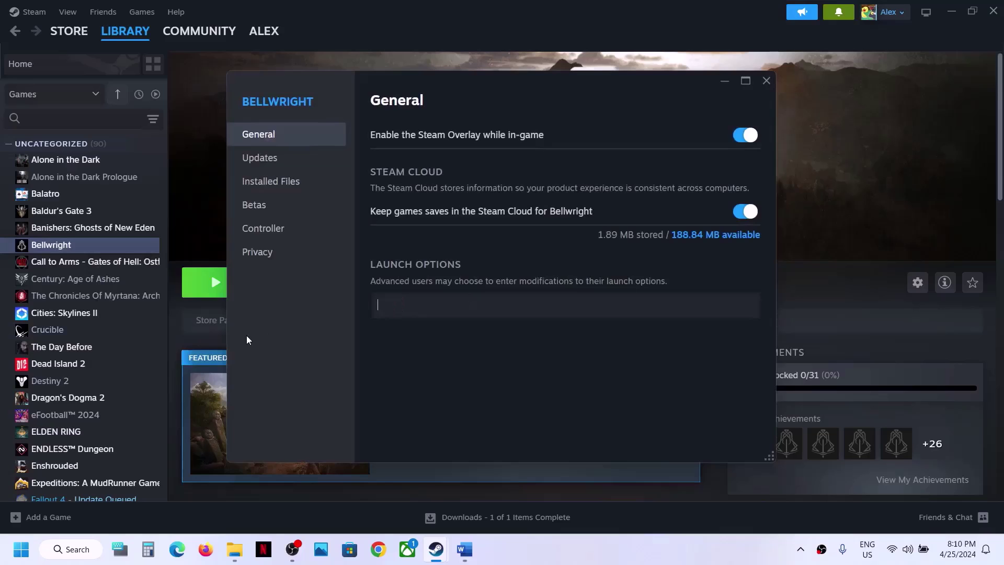
- Close Bellwright's properties and switch to the Word document to highlight the step 4 text "Verify the game files."
left_click(767, 81)
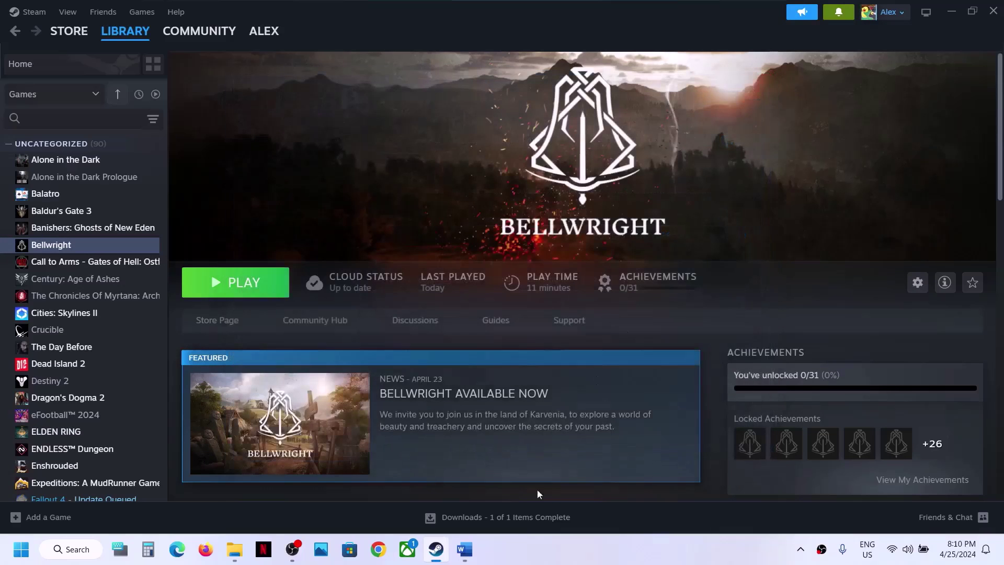
left_click(464, 549)
scroll(368, 321, "down", 3)
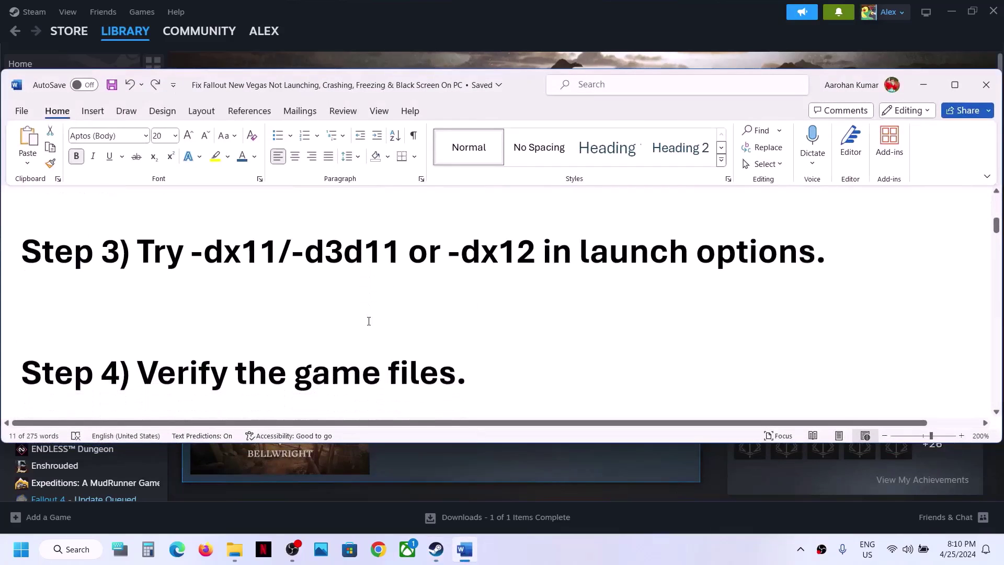
left_click_drag(140, 312, 508, 308)
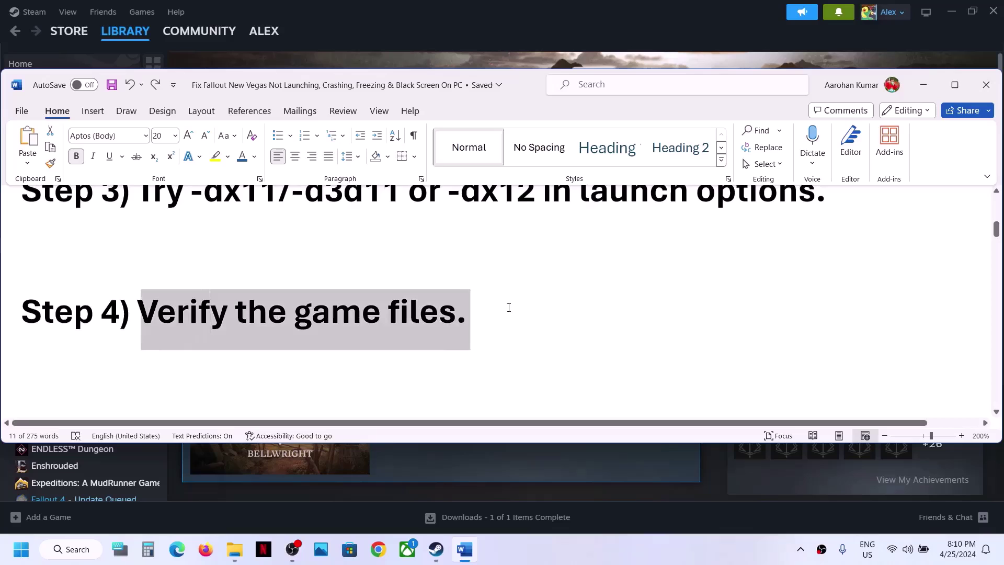
- Switch to Steam, view the file verification option among Bellwright's installed files properties, and close the properties
left_click(523, 18)
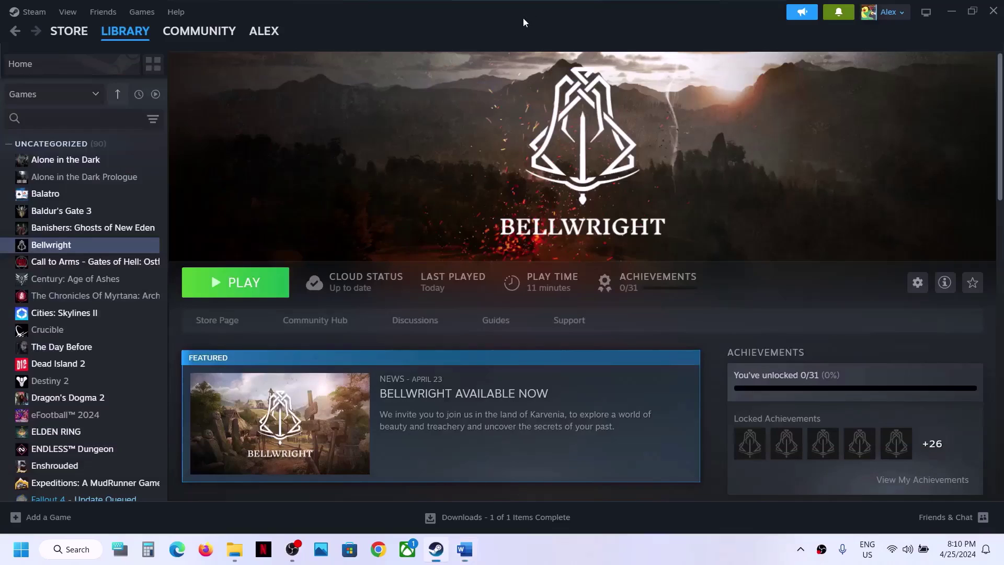
right_click(96, 249)
left_click(145, 349)
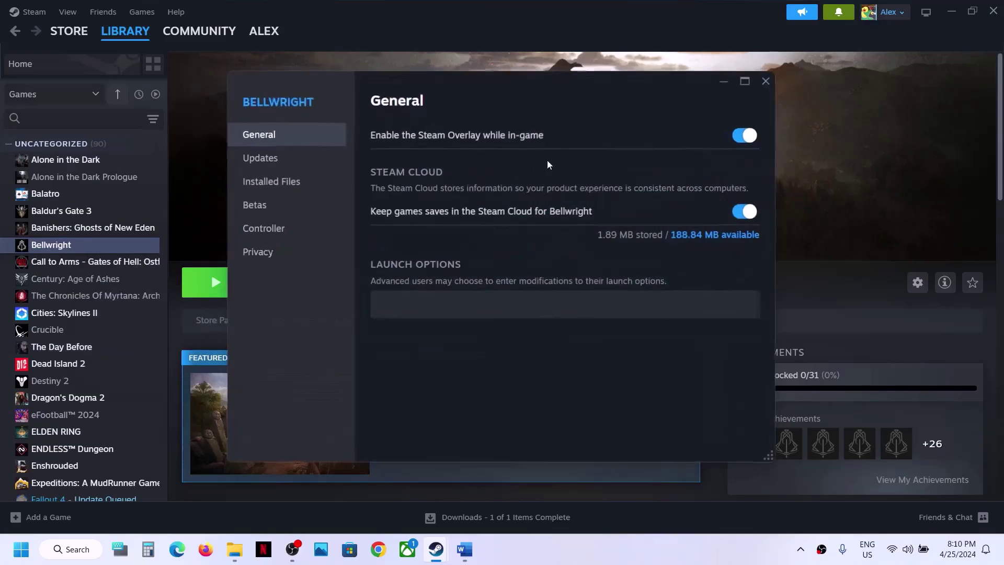
left_click(314, 181)
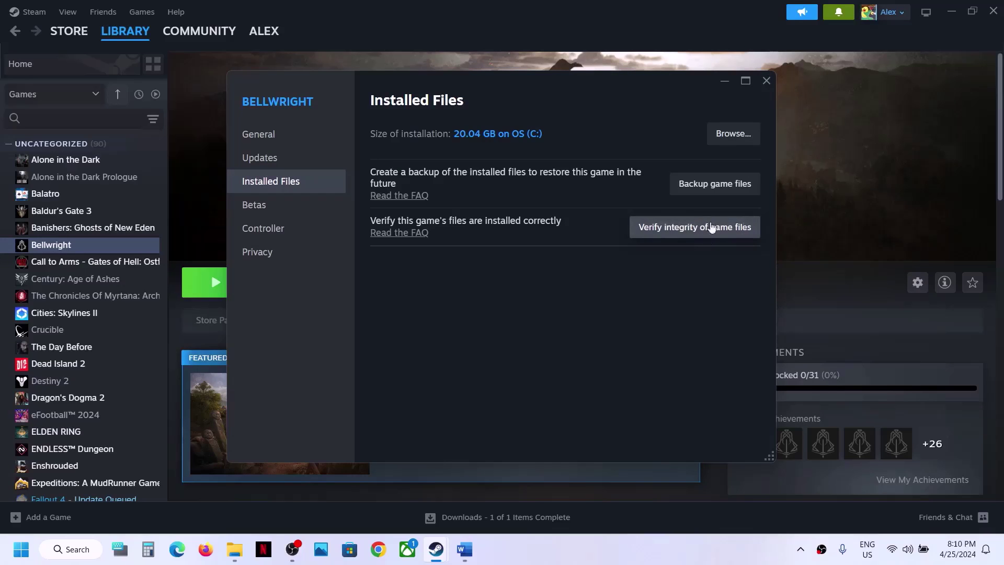
left_click(766, 81)
- Switch to the Word document and highlight the step 5 instructions on allowing the game exe through antivirus and Windows Security
left_click(464, 549)
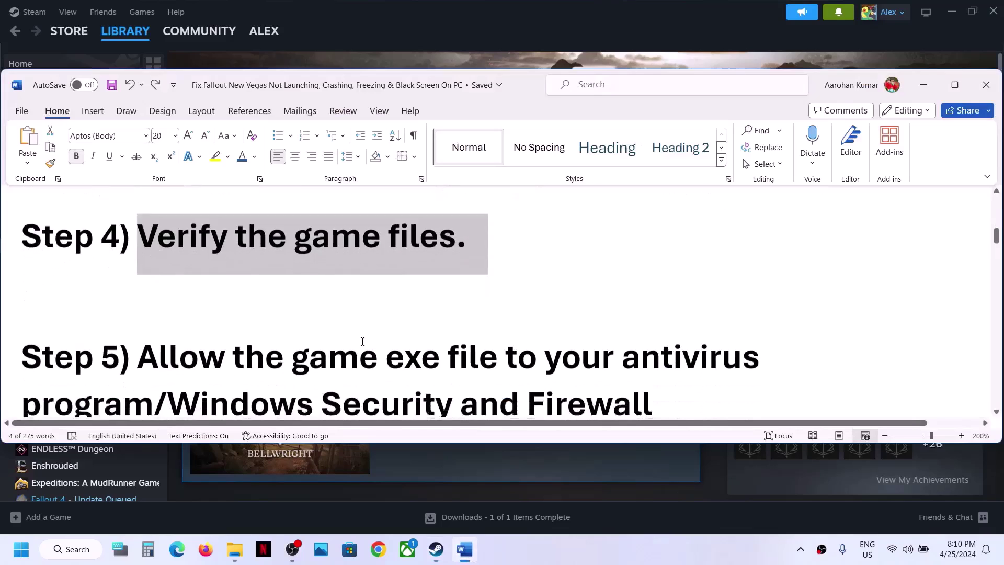
scroll(362, 341, "down", 2)
left_click_drag(150, 269, 156, 320)
left_click(154, 320)
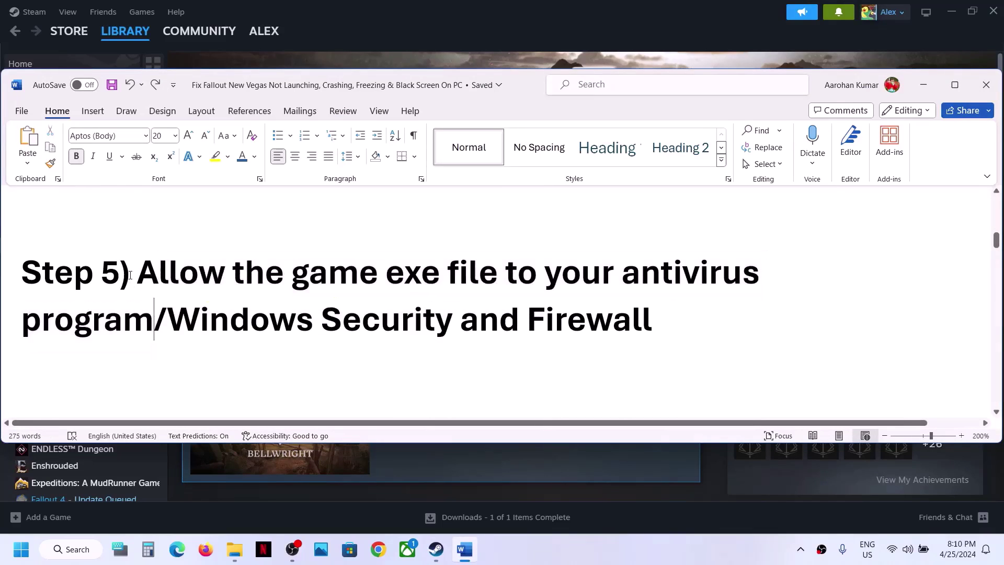
left_click_drag(136, 275, 155, 320)
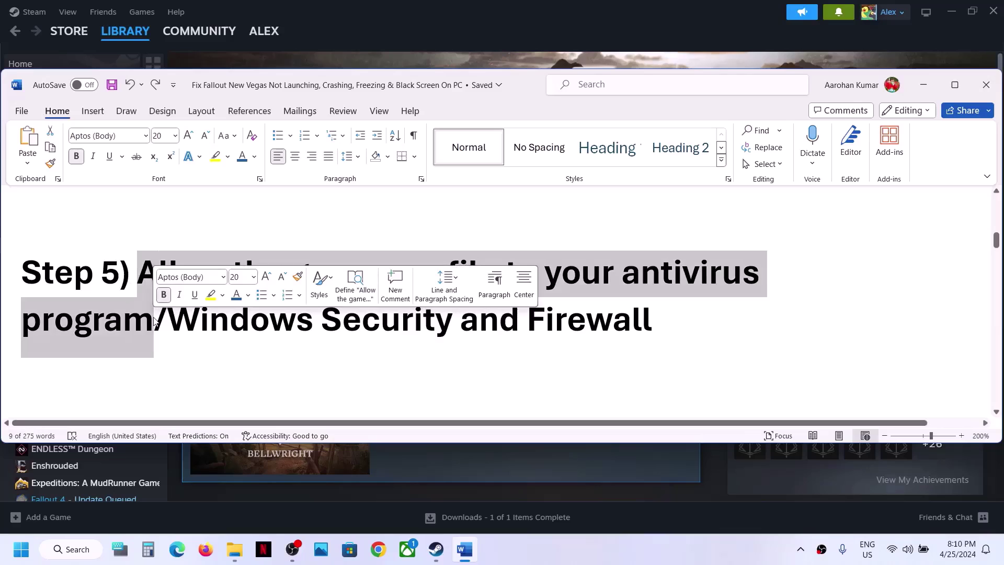
left_click(154, 321)
left_click_drag(288, 275, 448, 267)
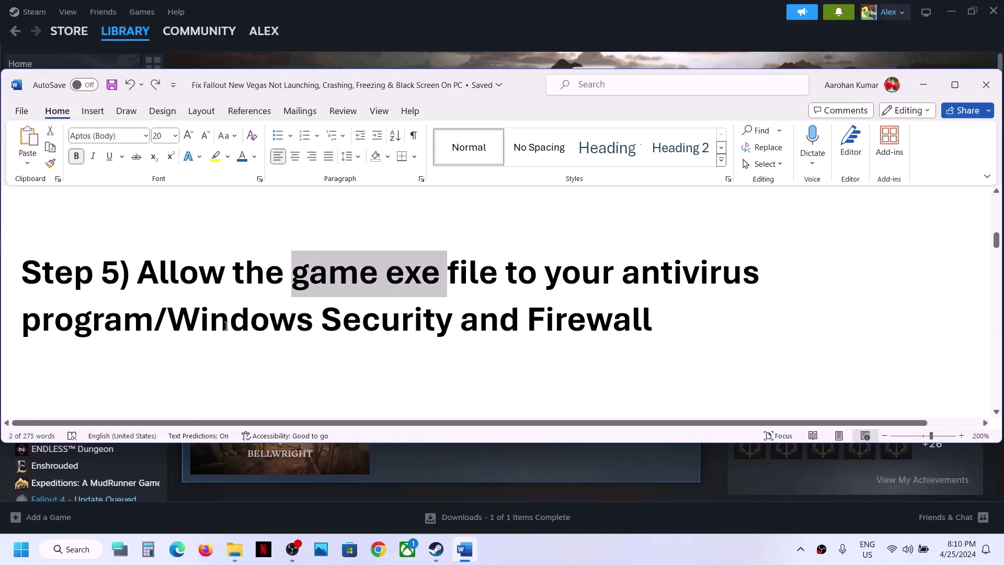
left_click_drag(168, 320, 423, 320)
- Open Windows Settings and go through Privacy & security to Virus & threat protection in Windows Security
left_click(21, 549)
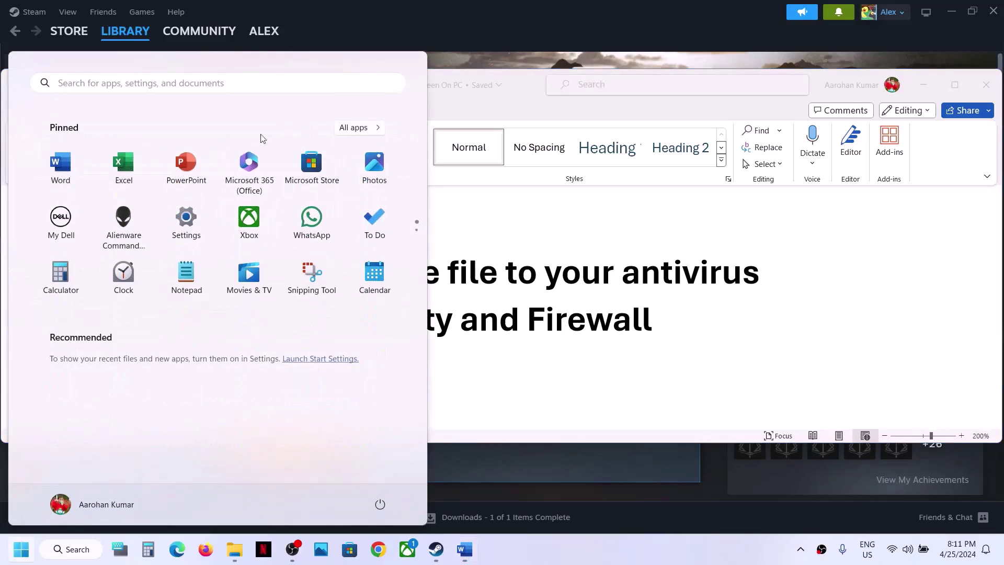
left_click(186, 220)
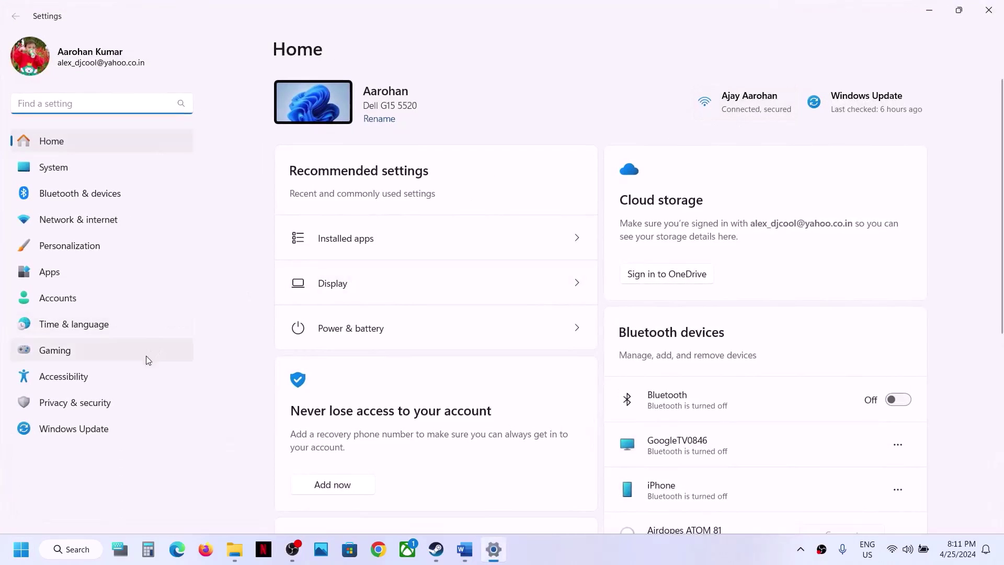
left_click(104, 411)
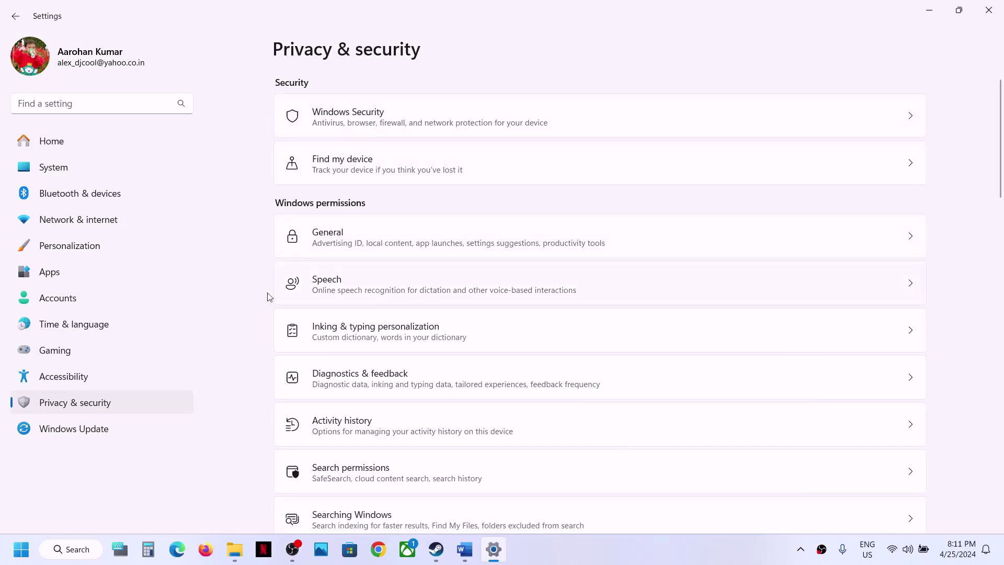
left_click(382, 120)
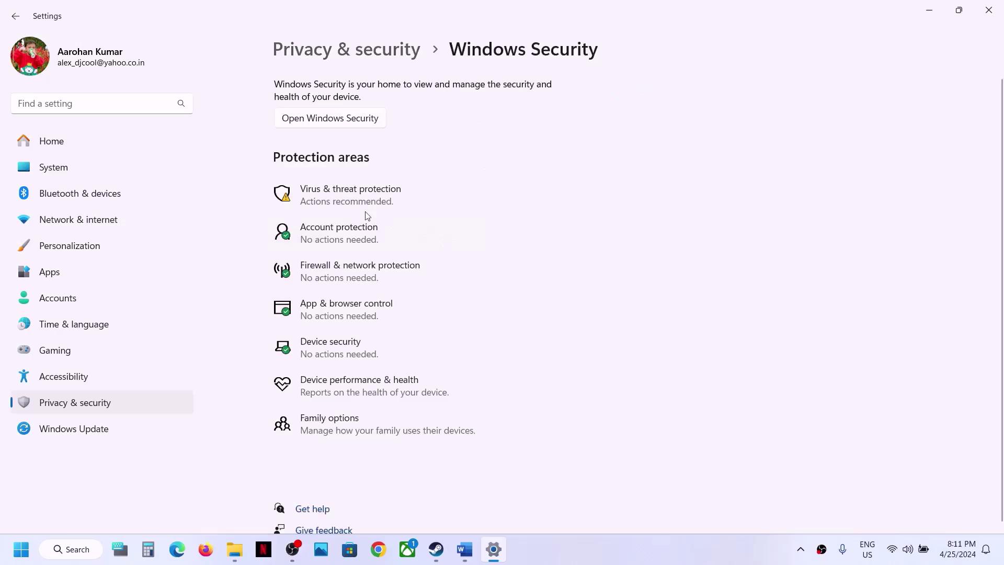
left_click(352, 213)
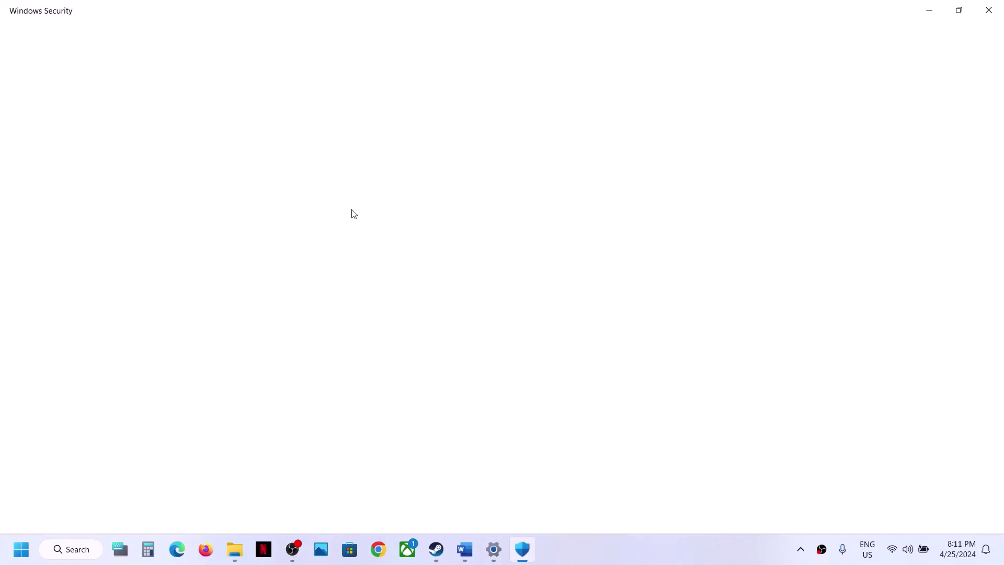
- Open the ransomware protection page for allowing an app through Controlled folder access and grant the administrator permission
scroll(352, 212, "down", 3)
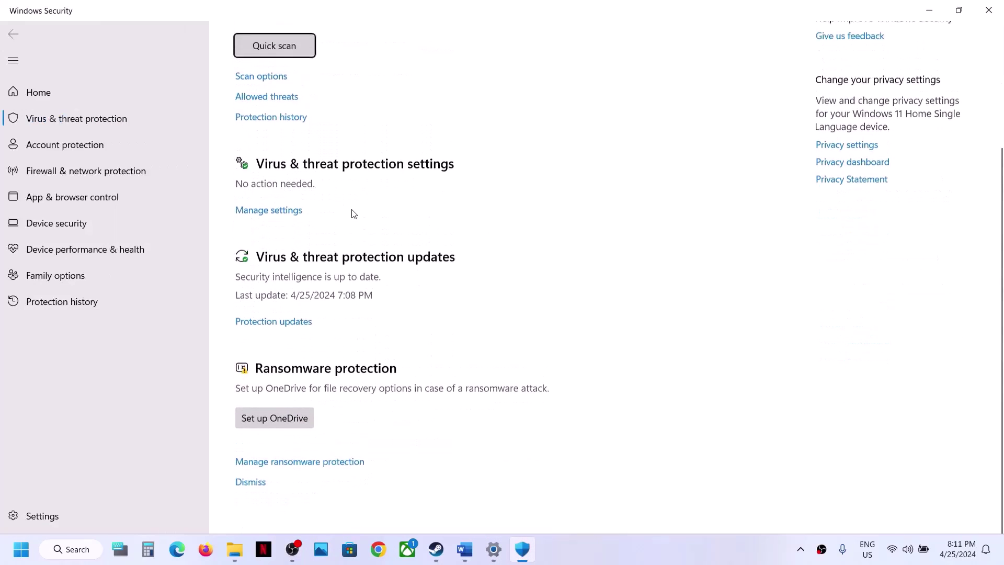
left_click(310, 468)
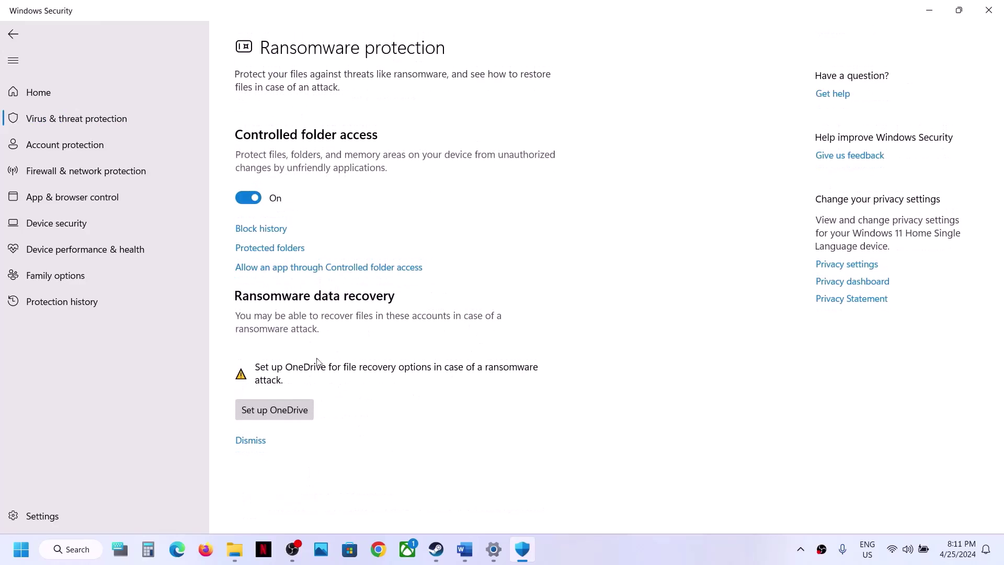
left_click(348, 267)
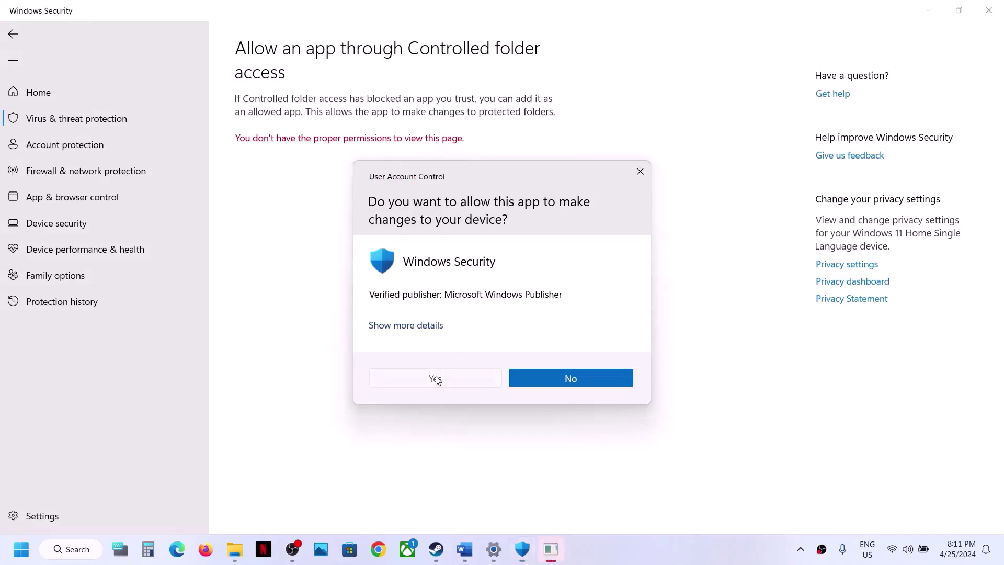
left_click(438, 379)
- Start adding an allowed app from all apps and browse to C:\Program Files (x86)\Steam
left_click(311, 155)
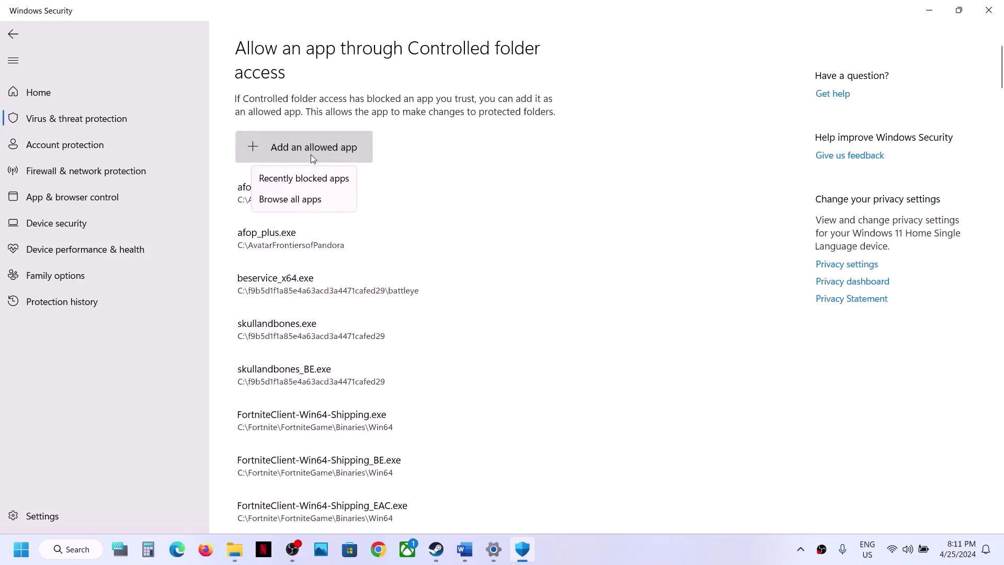
left_click(303, 193)
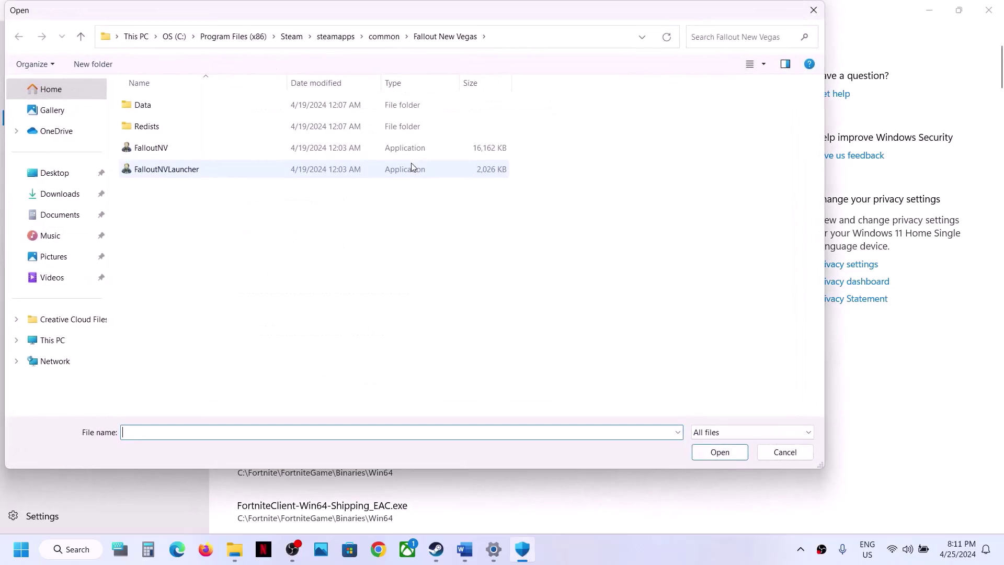
left_click(53, 340)
double_click(221, 111)
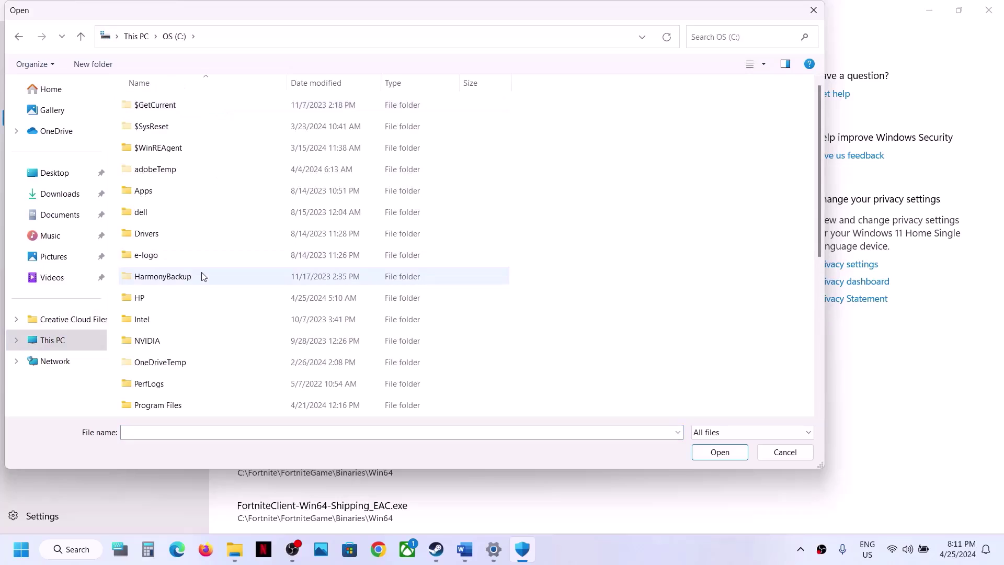
scroll(203, 276, "down", 3)
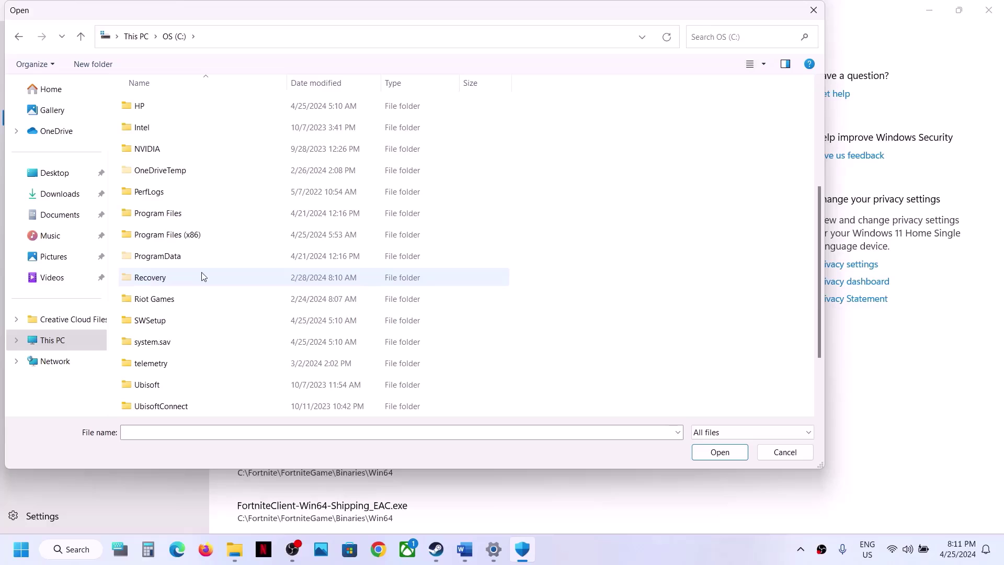
double_click(167, 235)
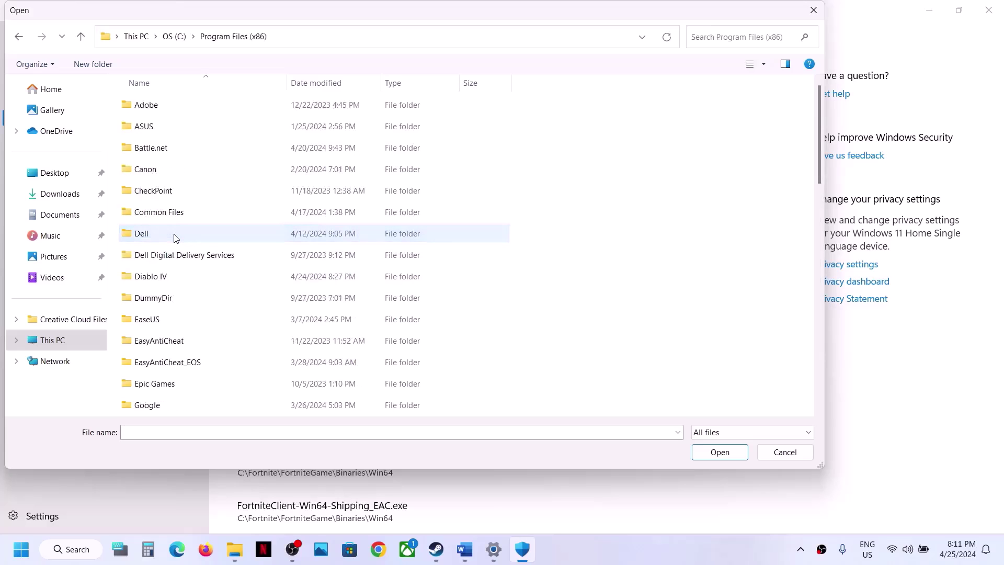
scroll(175, 237, "down", 7)
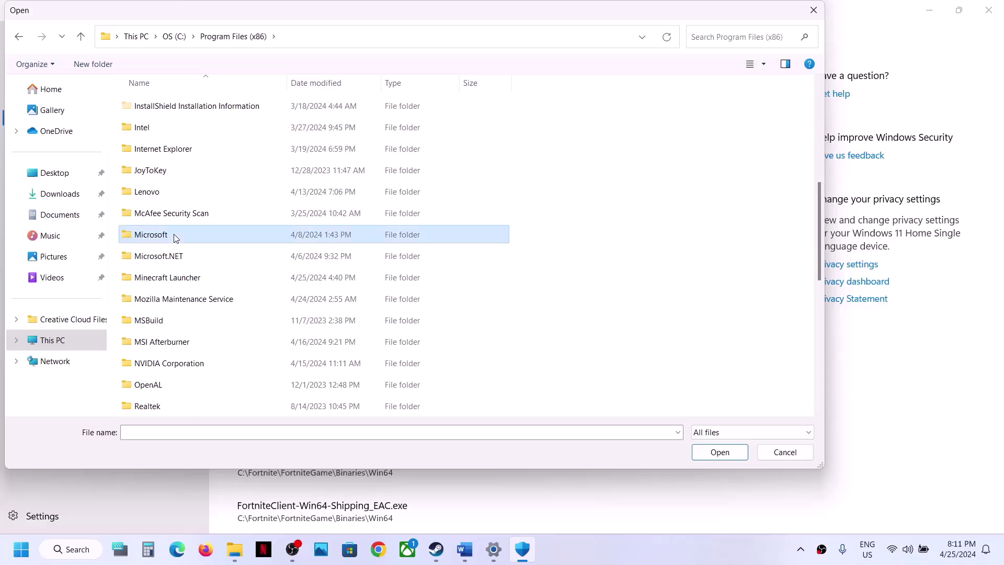
scroll(176, 238, "down", 5)
left_click(144, 131)
double_click(145, 130)
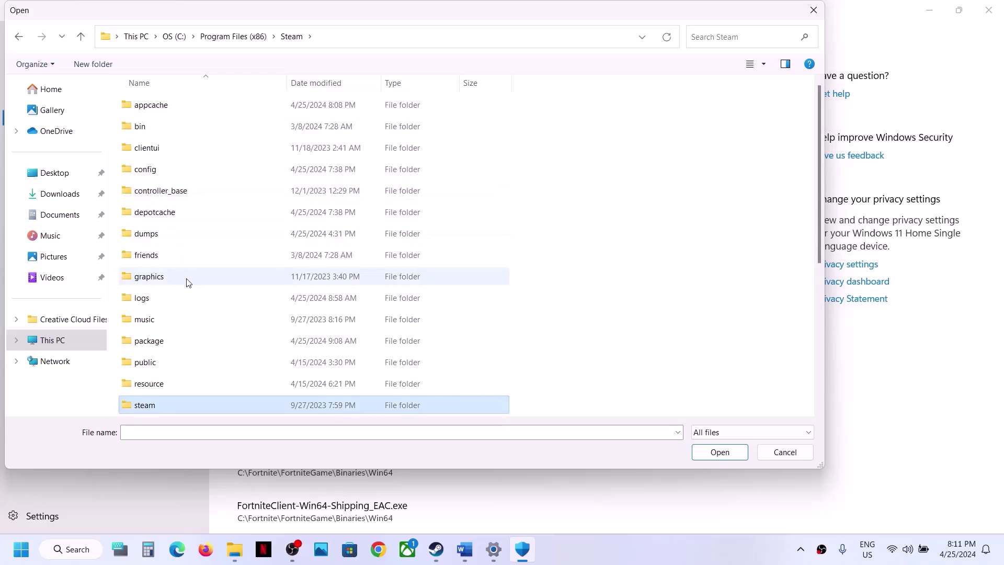
- Allow the BellwrightGame application from steamapps\common\Bellwright through Controlled folder access
scroll(185, 262, "down", 3)
double_click(173, 232)
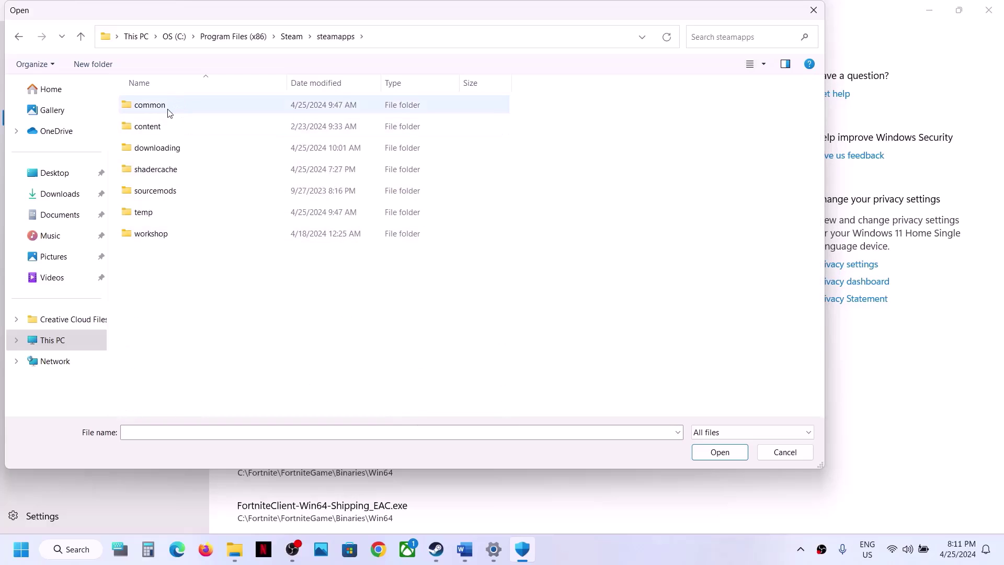
double_click(169, 112)
double_click(184, 108)
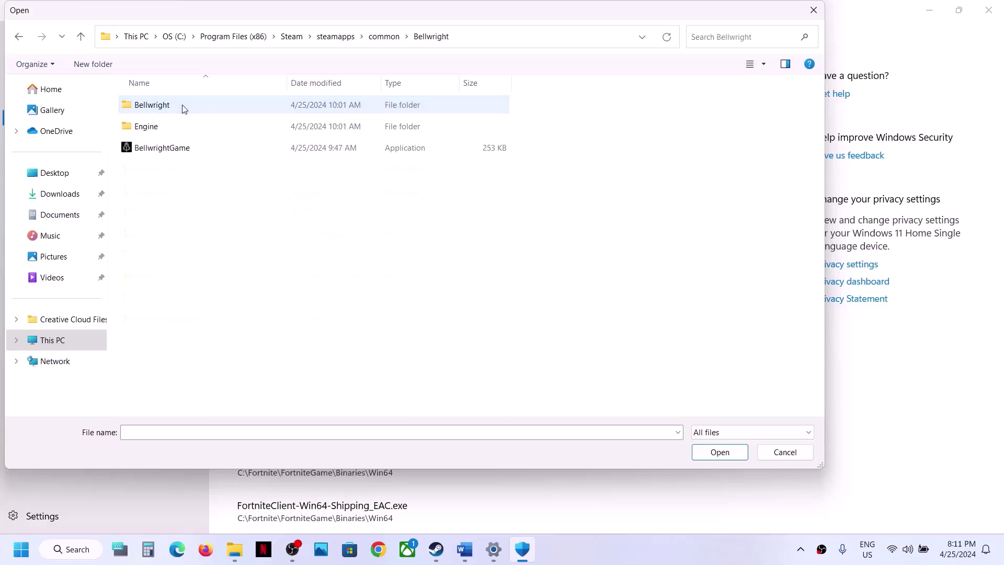
left_click(162, 153)
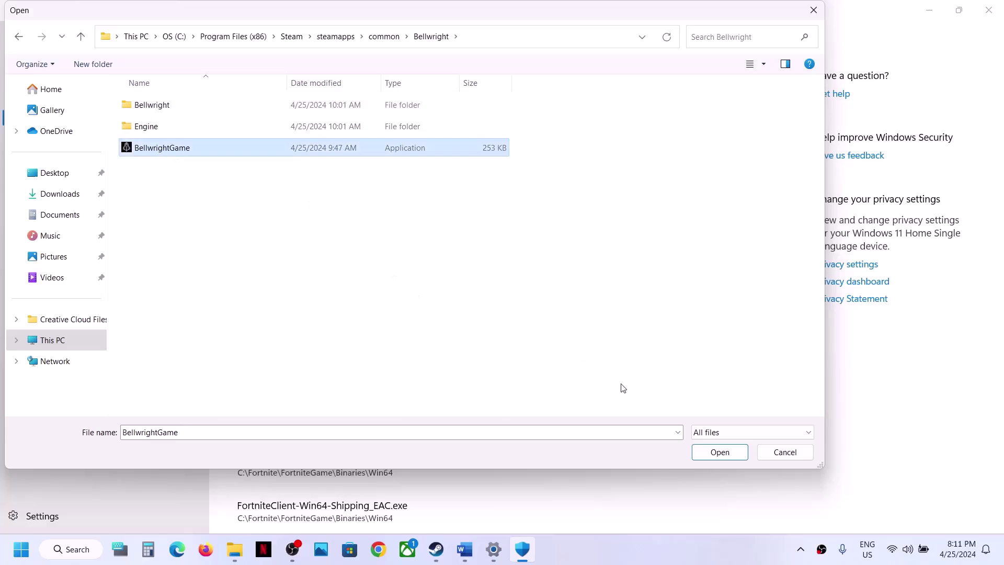
left_click(720, 452)
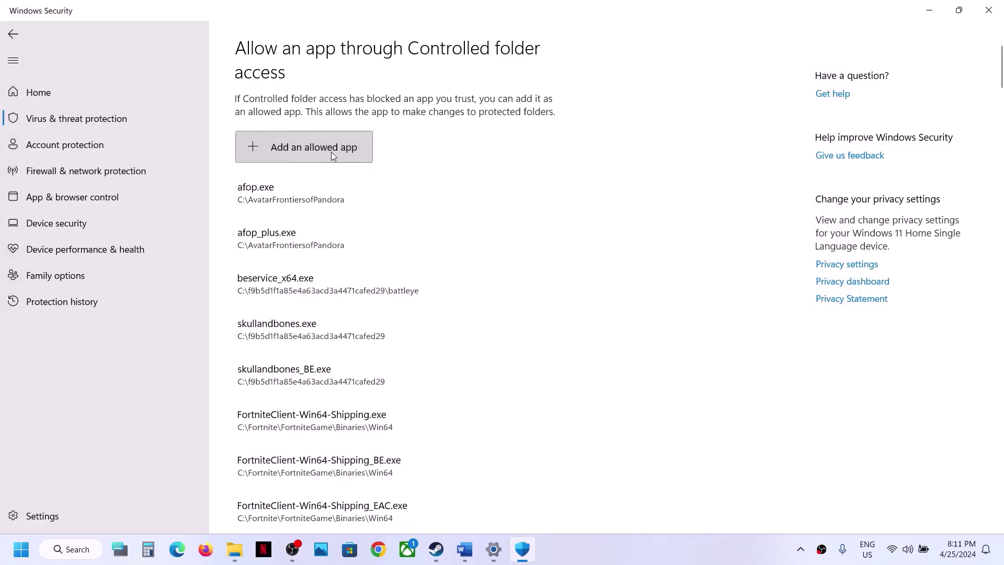
- Add BellwrightGame-Win64-Shipping from the Bellwright\Binaries\Win64 subfolder as another allowed app
left_click(331, 152)
left_click(310, 196)
double_click(175, 104)
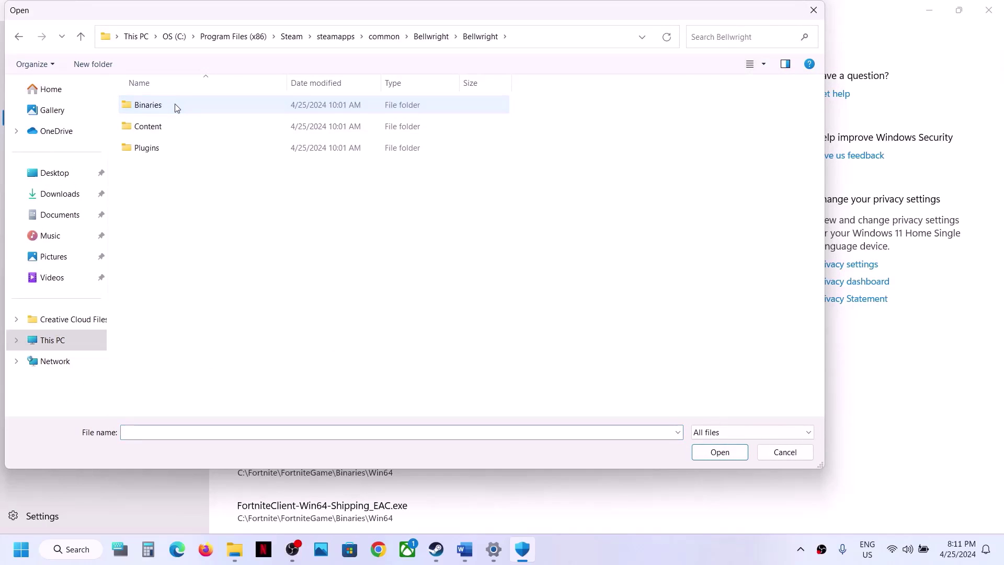
double_click(176, 106)
double_click(176, 106)
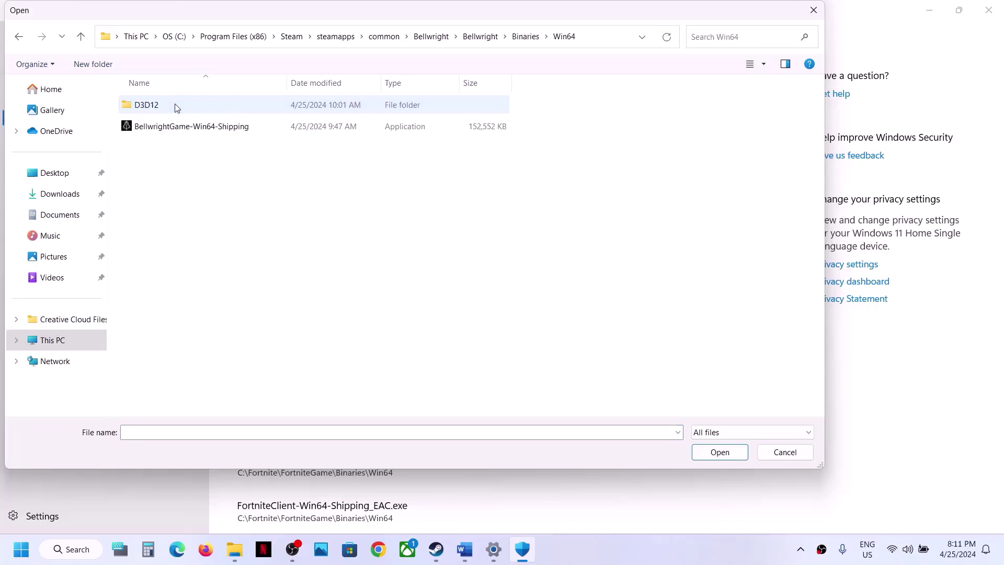
left_click(187, 128)
left_click(705, 457)
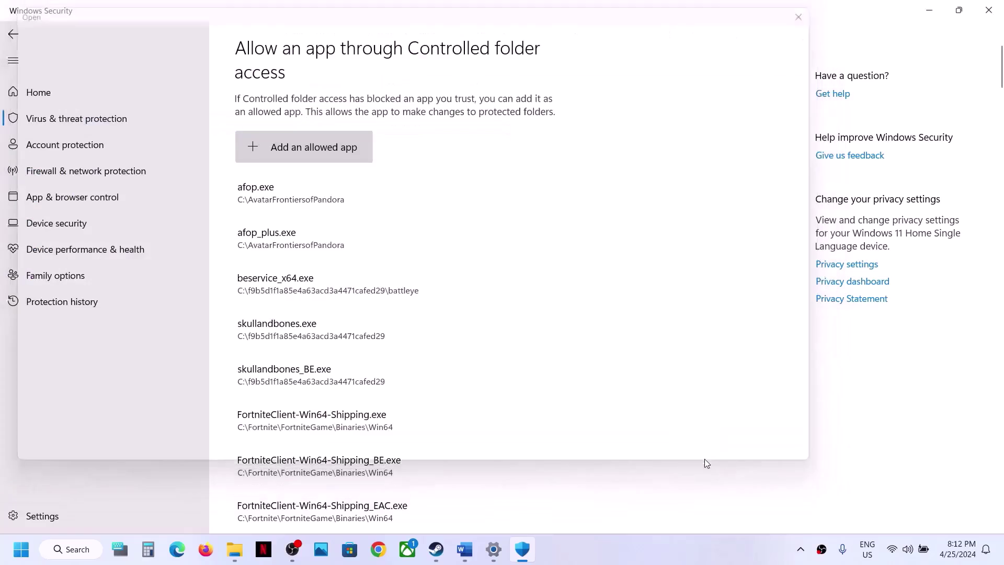
left_click(305, 157)
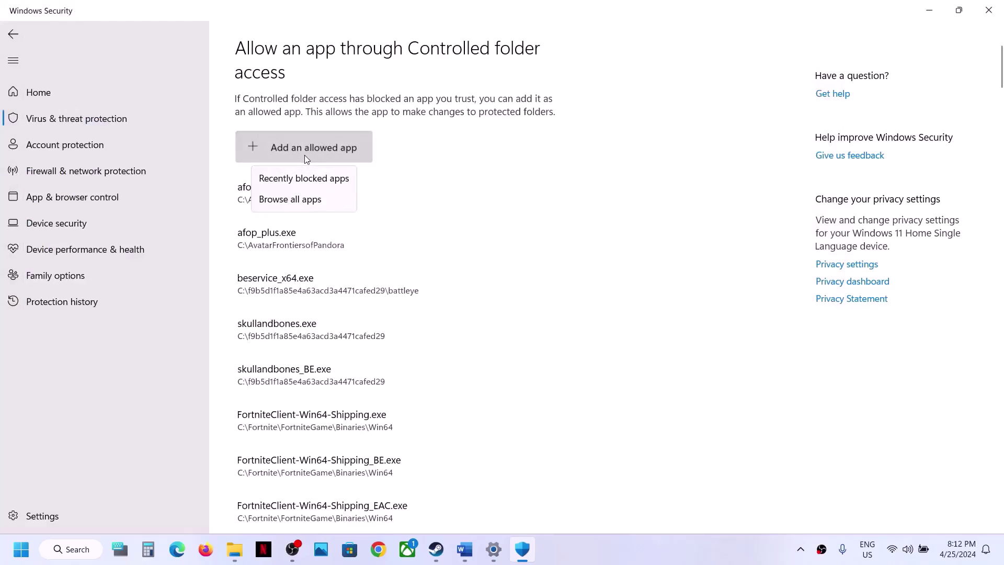
left_click(296, 198)
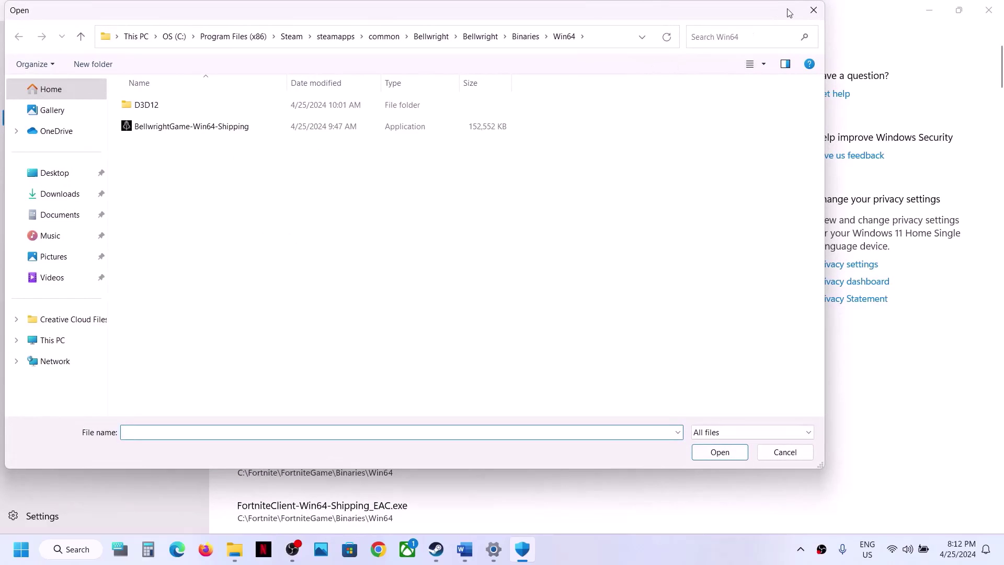
left_click(811, 18)
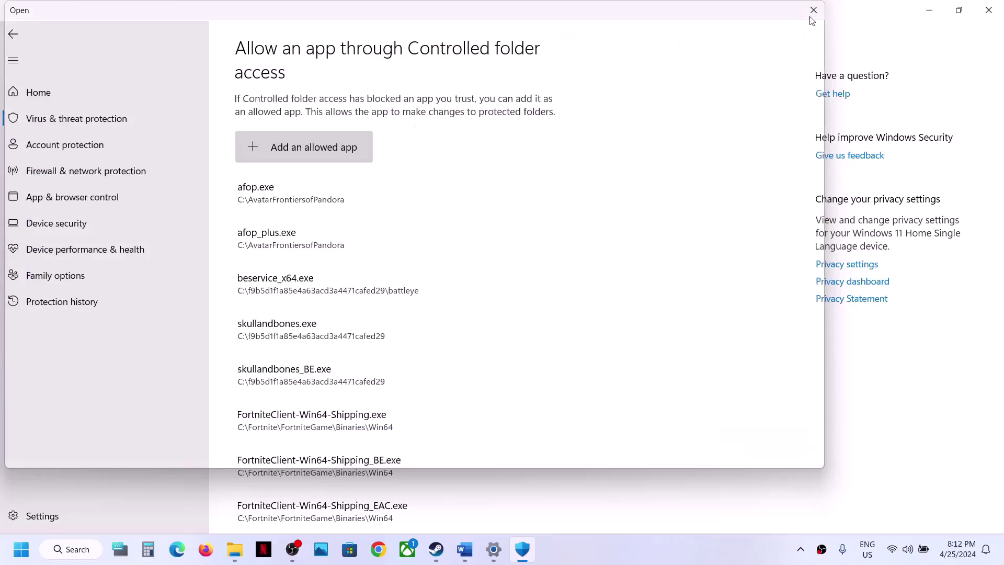
- Open Control Panel and go to the list of apps allowed through Windows Defender Firewall under System and Security
left_click(75, 550)
type("control")
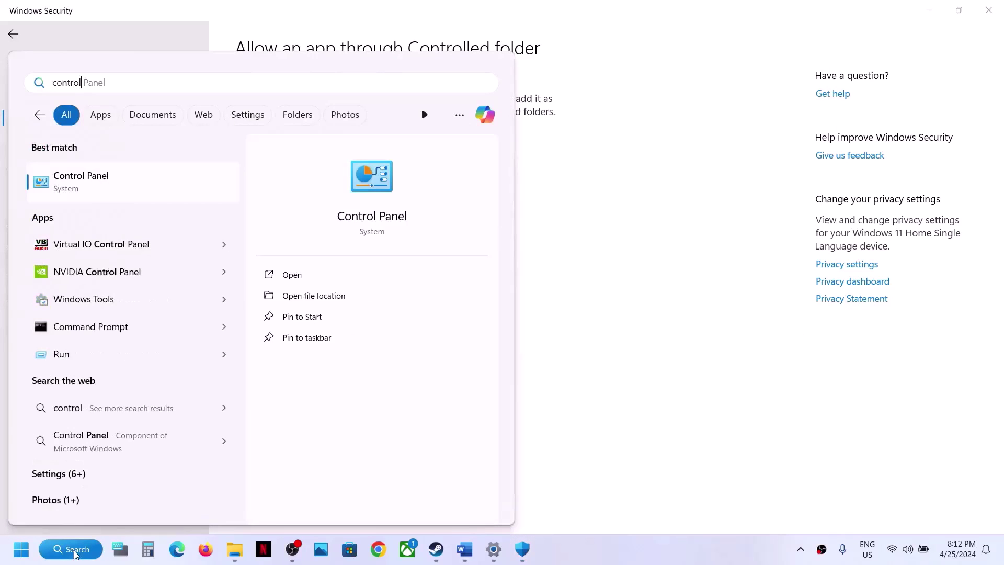
left_click(95, 179)
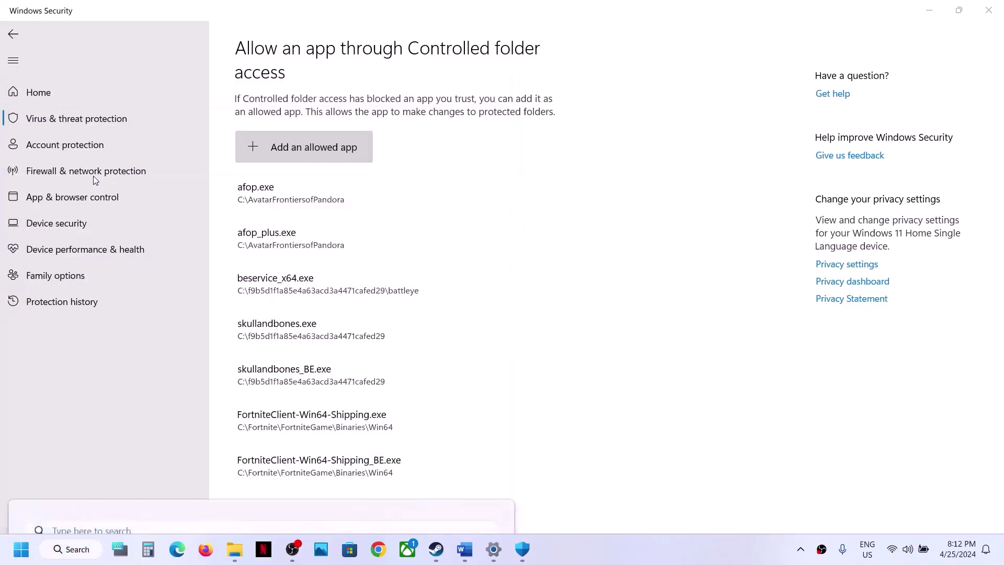
left_click(390, 186)
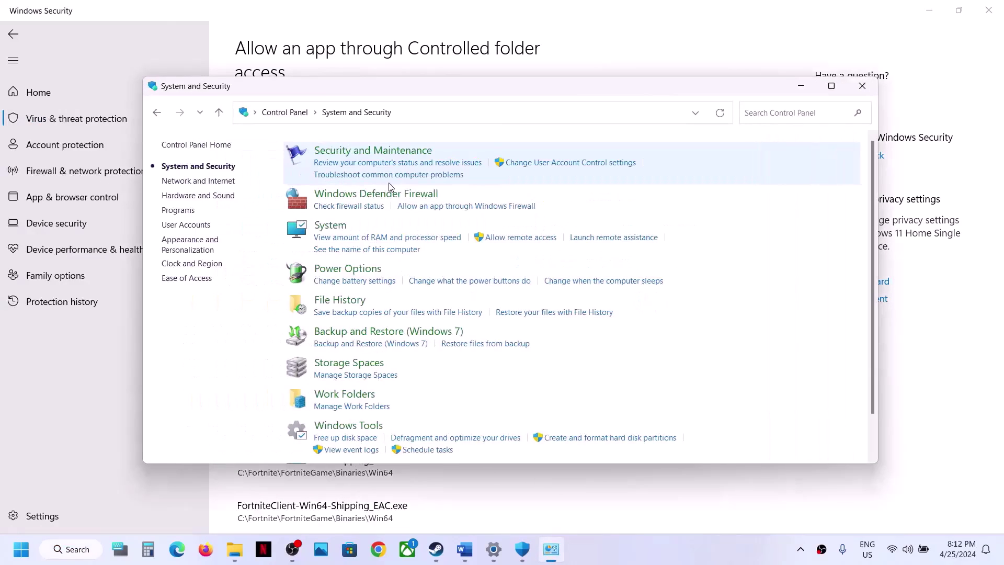
left_click(379, 198)
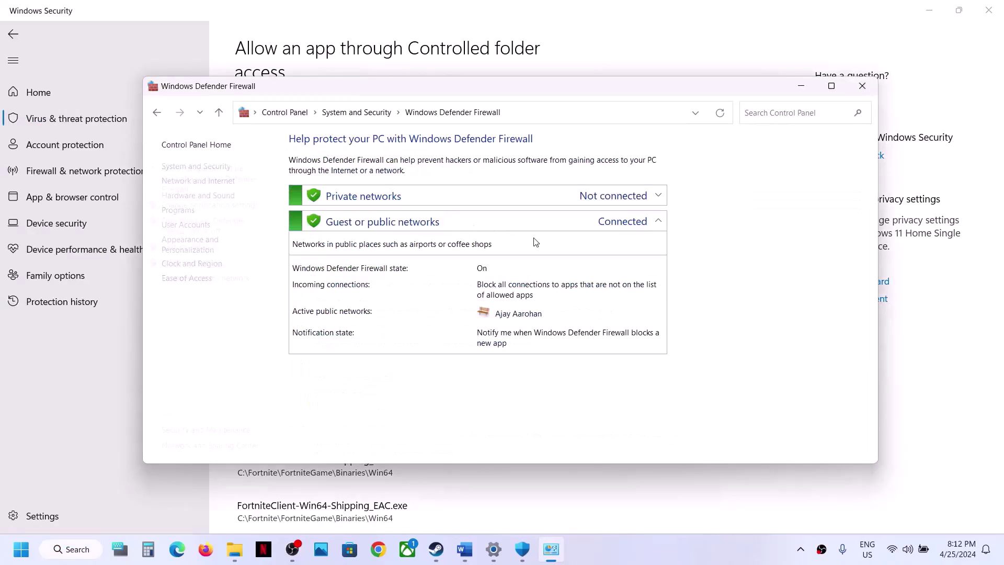
left_click(219, 182)
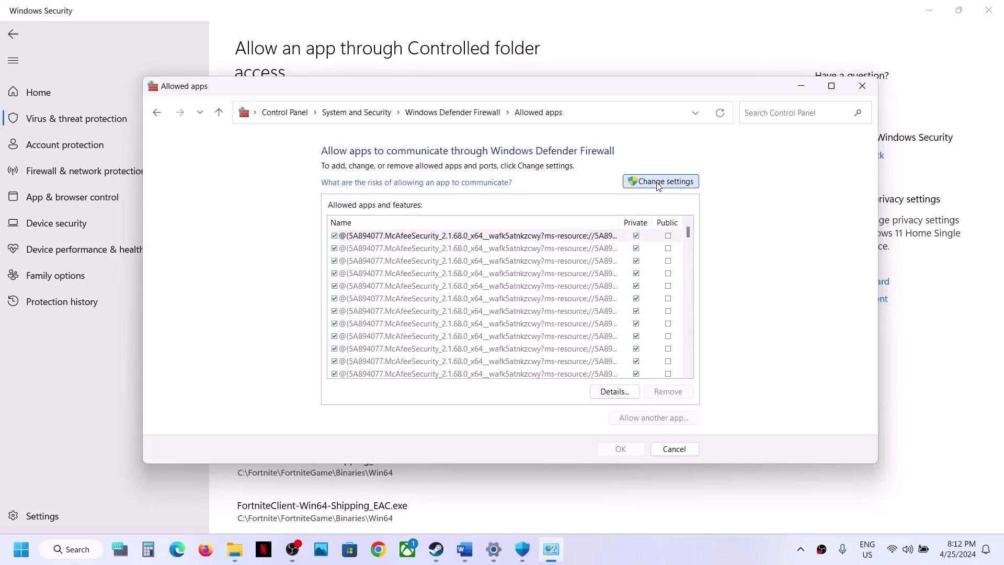
- Unlock the allowed apps settings and try to add the BellwrightGame application from steamapps\common\Bellwright as another app
left_click(658, 182)
left_click(634, 421)
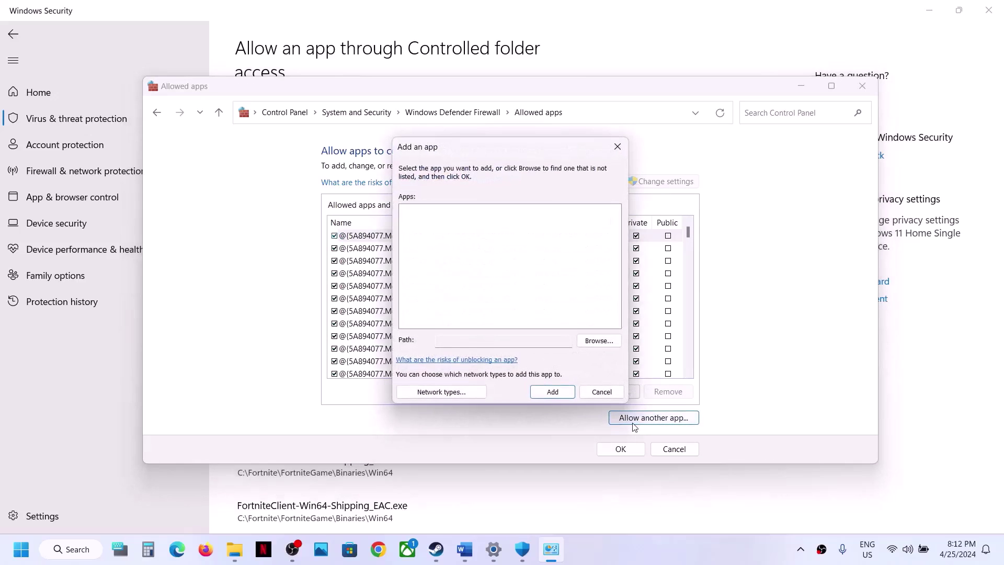
left_click(600, 341)
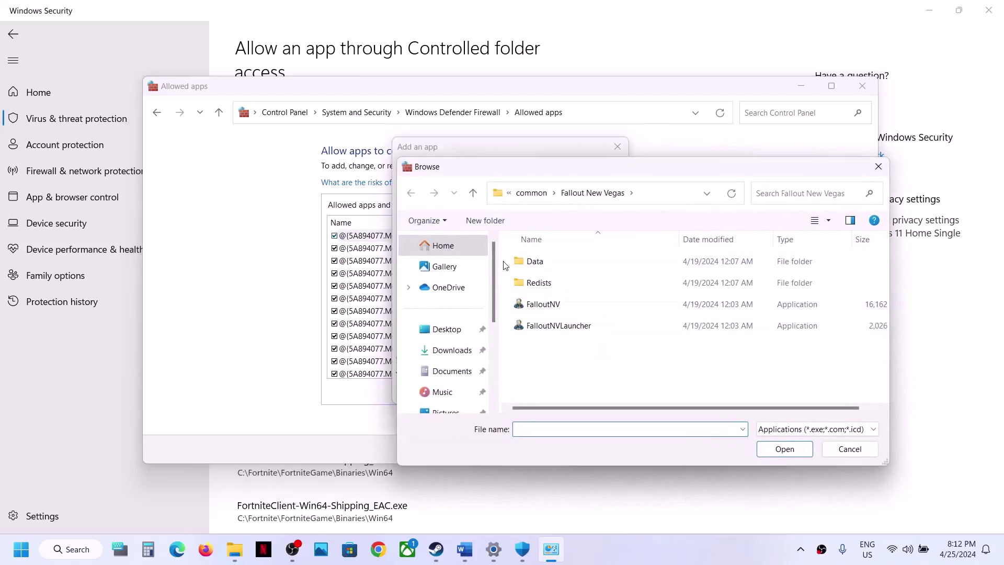
left_click(531, 193)
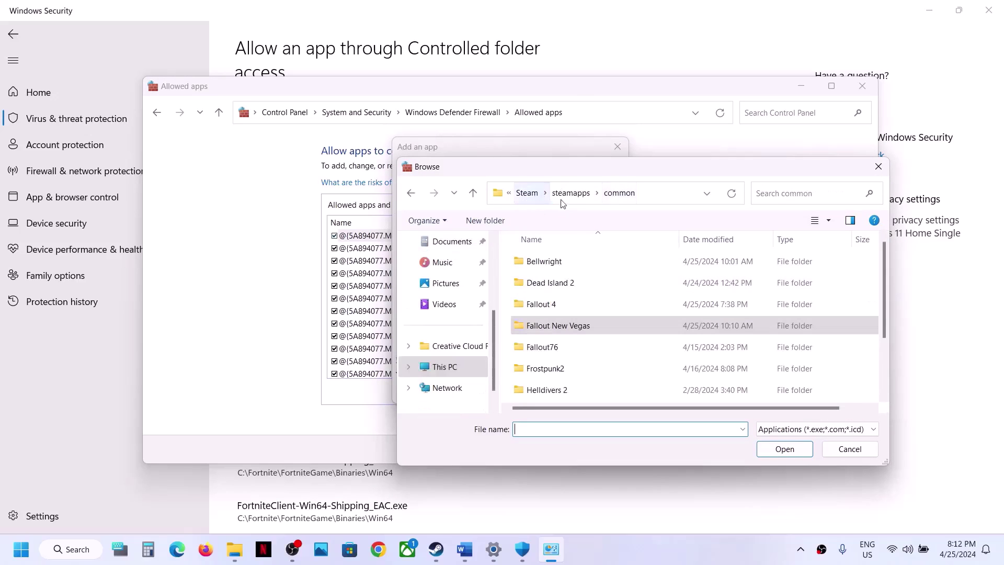
double_click(558, 263)
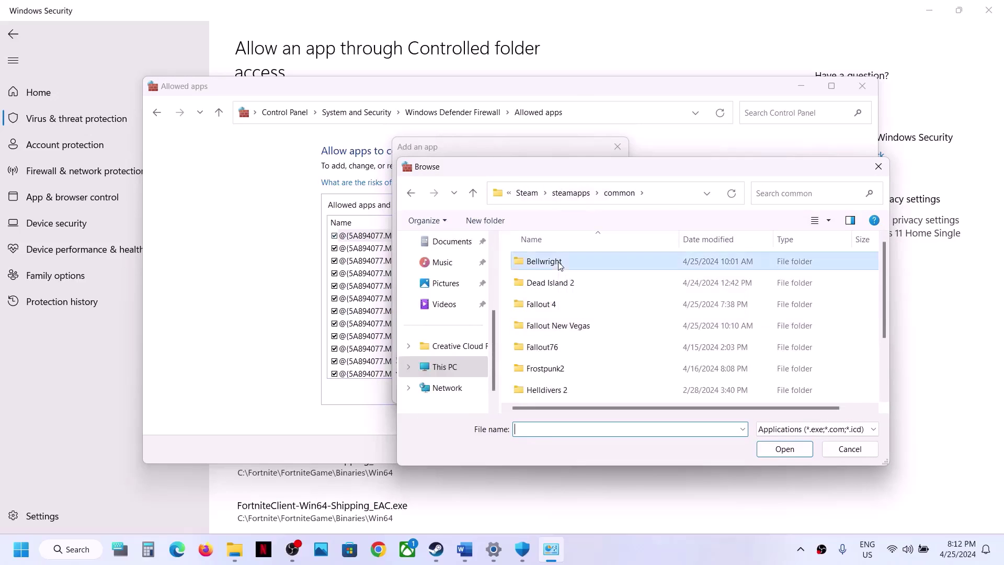
left_click(549, 308)
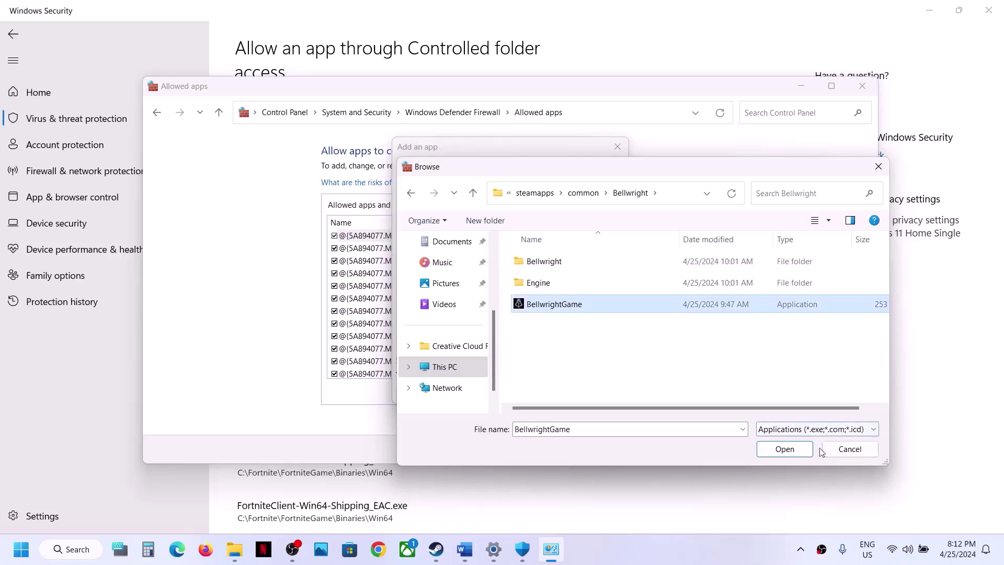
left_click(796, 451)
left_click(546, 391)
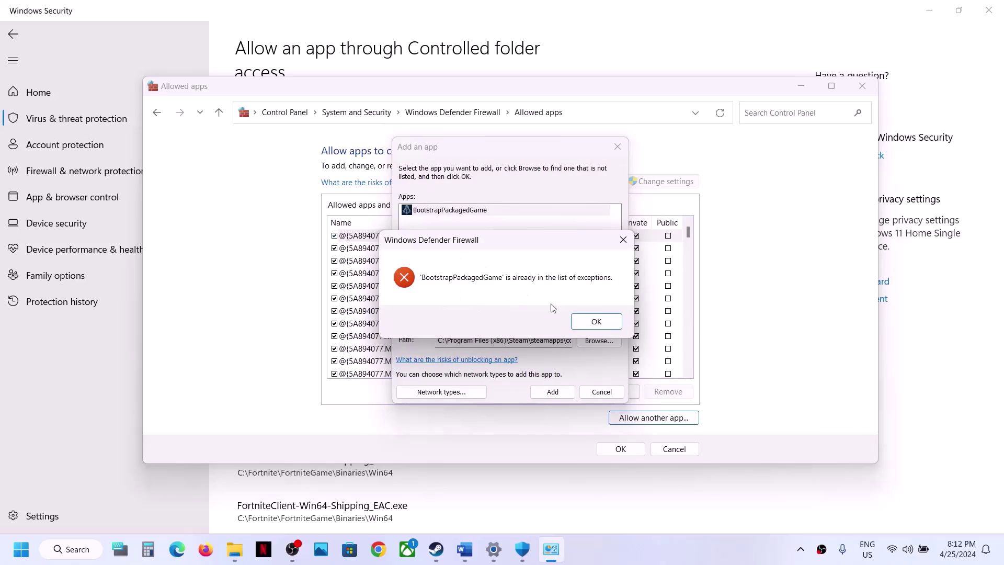
left_click(596, 321)
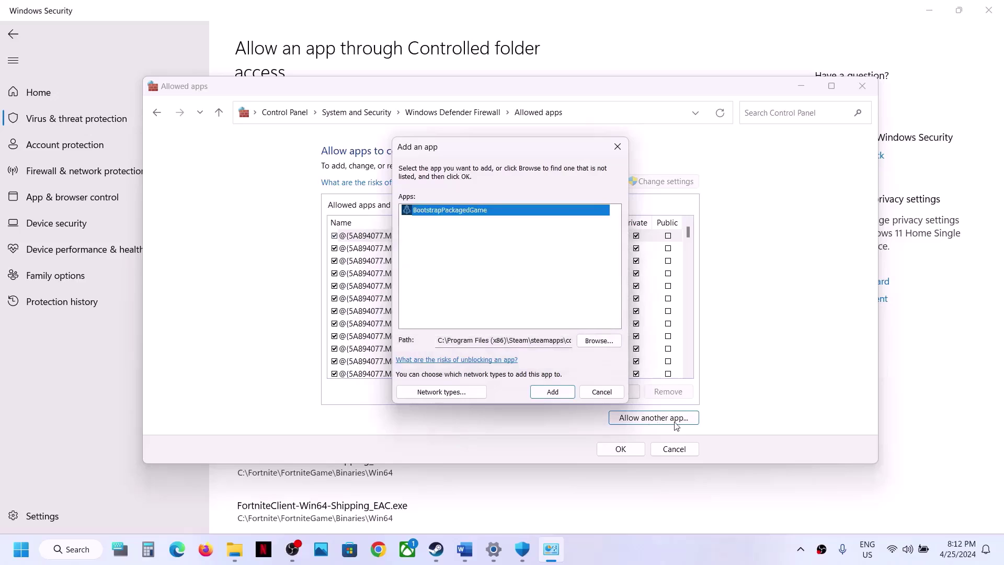
- Try to add BellwrightGame-Win64-Shipping from the Bellwright\Binaries\Win64 subfolder to the firewall's allowed apps
left_click(600, 341)
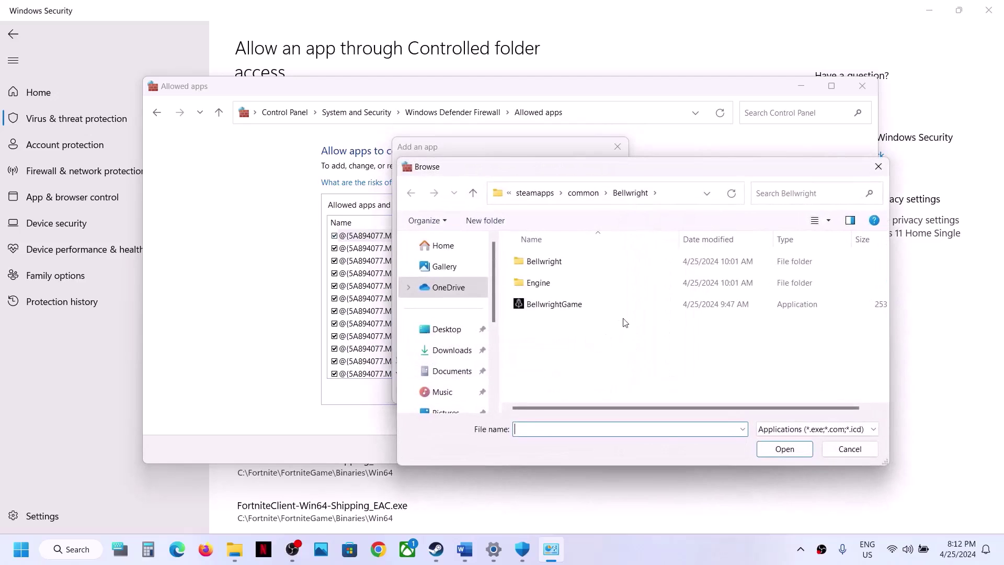
double_click(546, 262)
double_click(546, 262)
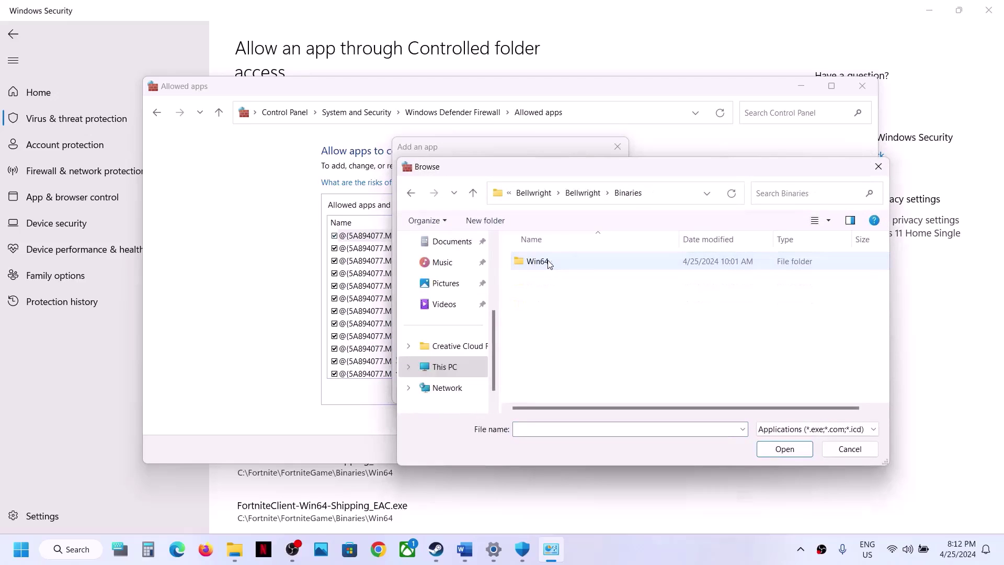
double_click(547, 262)
left_click(553, 282)
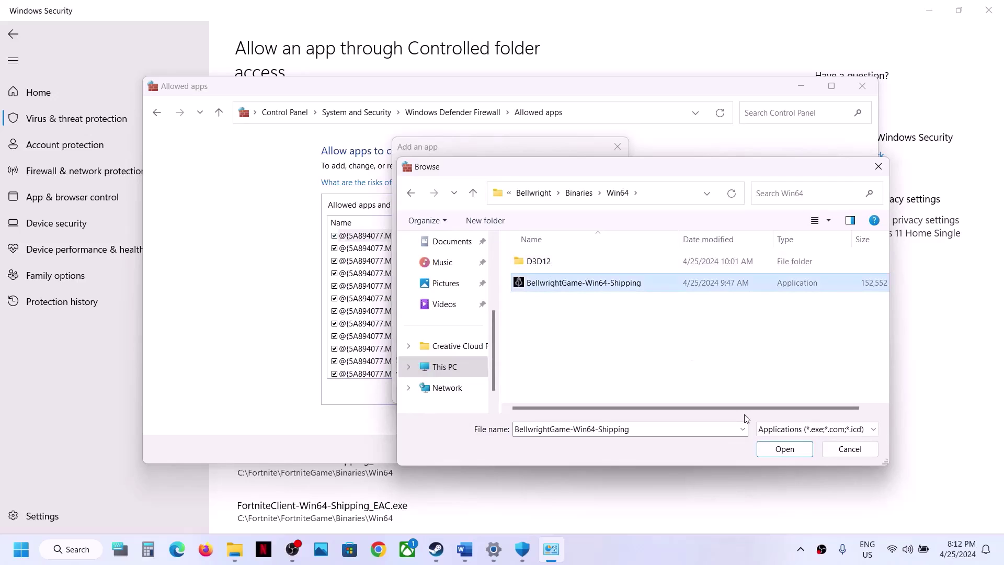
left_click(783, 449)
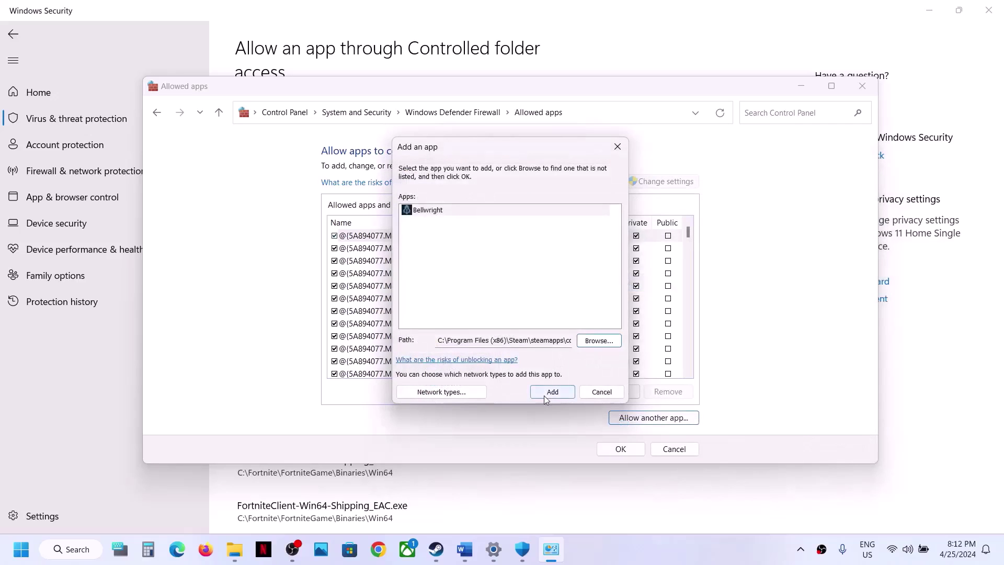
left_click(545, 398)
left_click(572, 320)
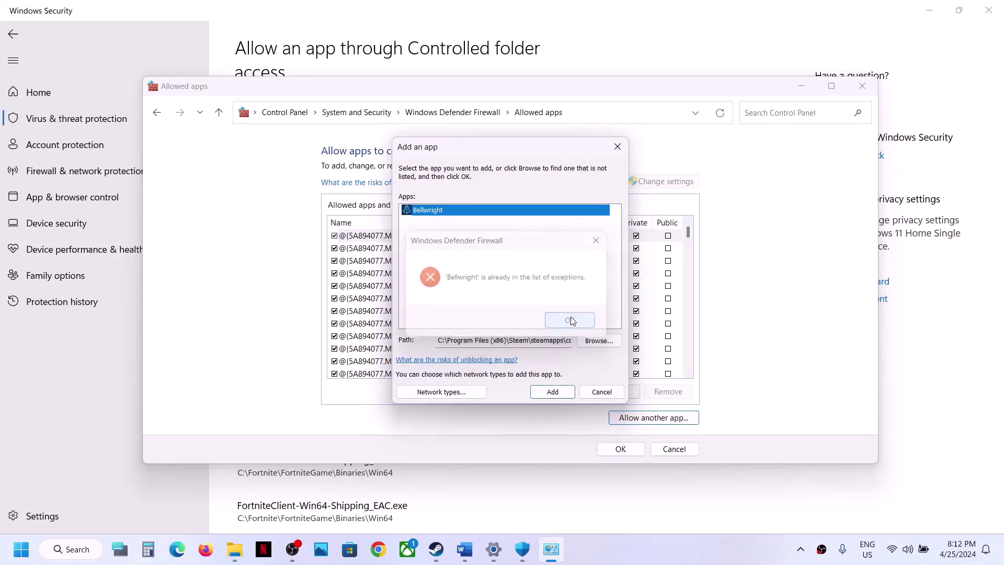
left_click(602, 392)
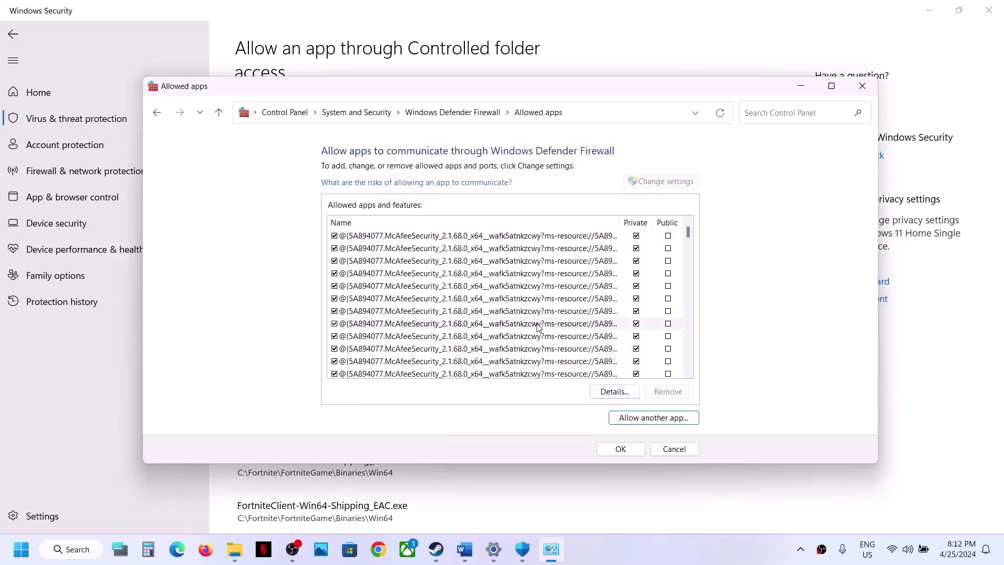
- Locate the two Bellwright entries in the firewall's allowed apps list, confirm the list, and close the firewall and Windows Security windows
left_click(538, 324)
key("b")
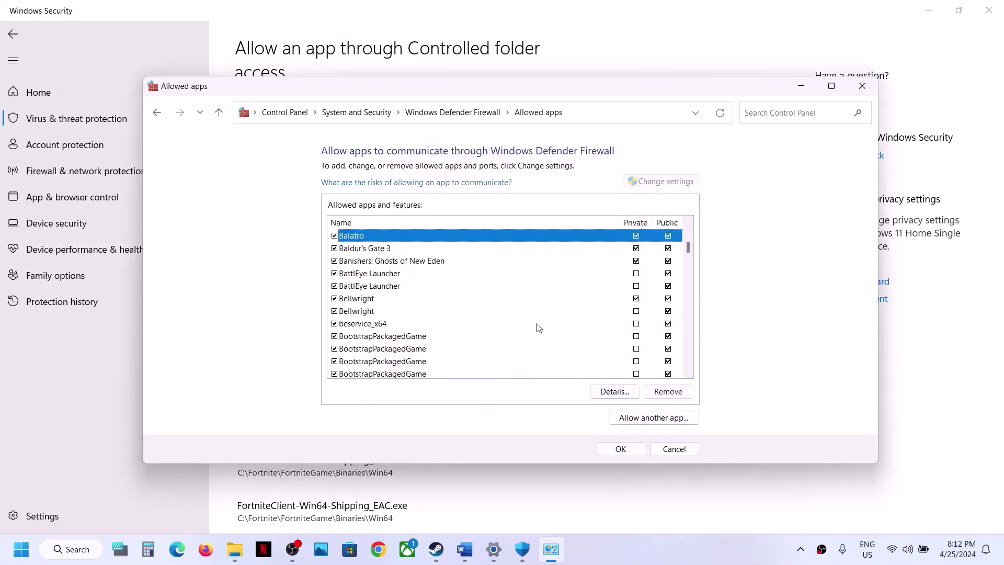
left_click(373, 298)
left_click(368, 312)
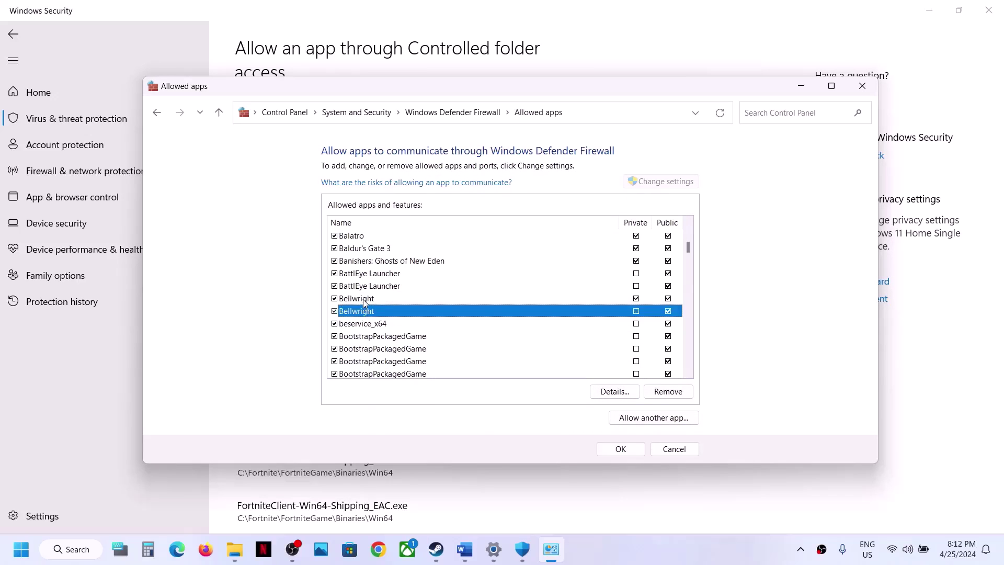
left_click(619, 450)
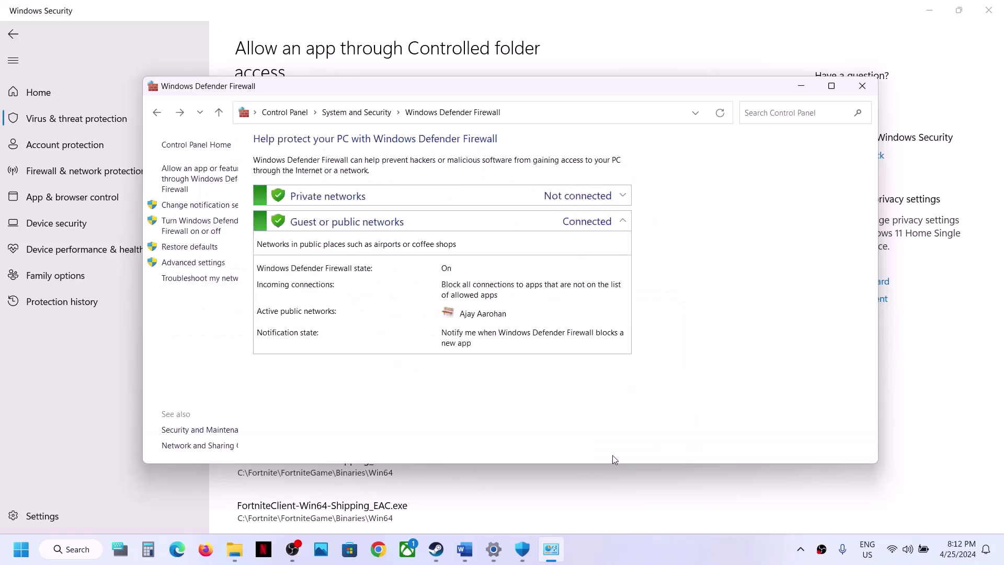
left_click(862, 86)
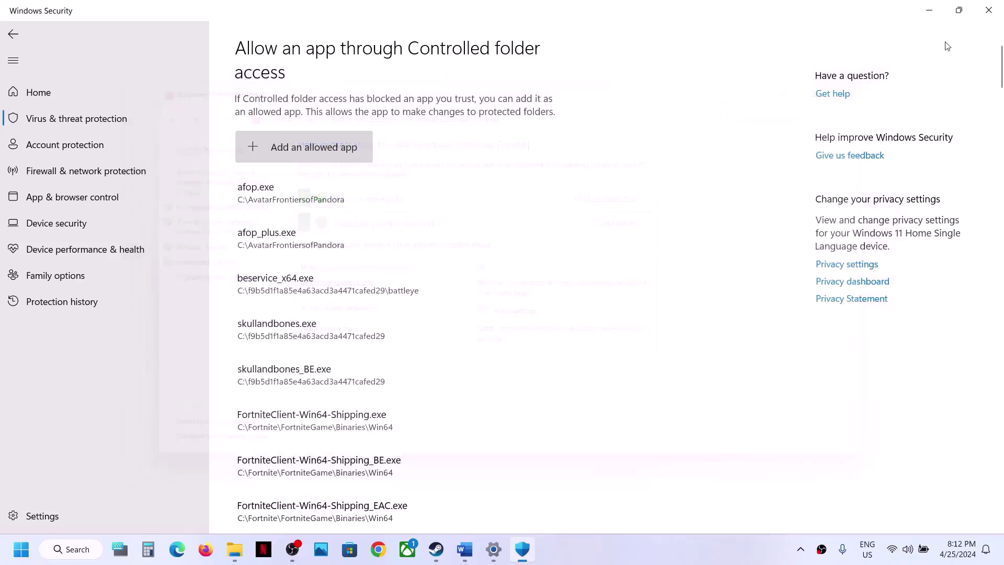
left_click(982, 19)
left_click(987, 11)
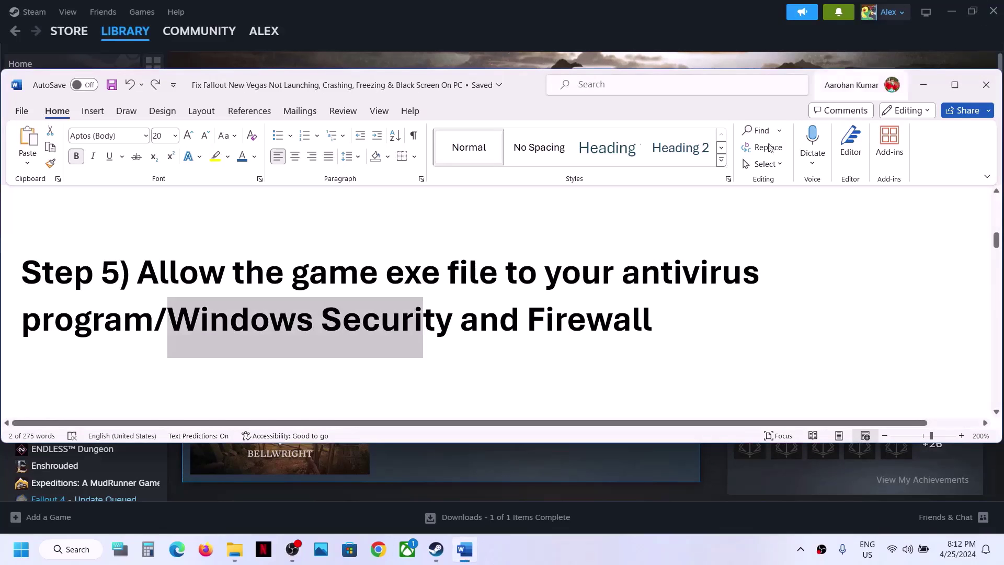
- Review Step 6 of the Word document on clean graphics driver installation, highlighting its heading and the NVIDIA and AMD links
scroll(150, 275, "down", 3)
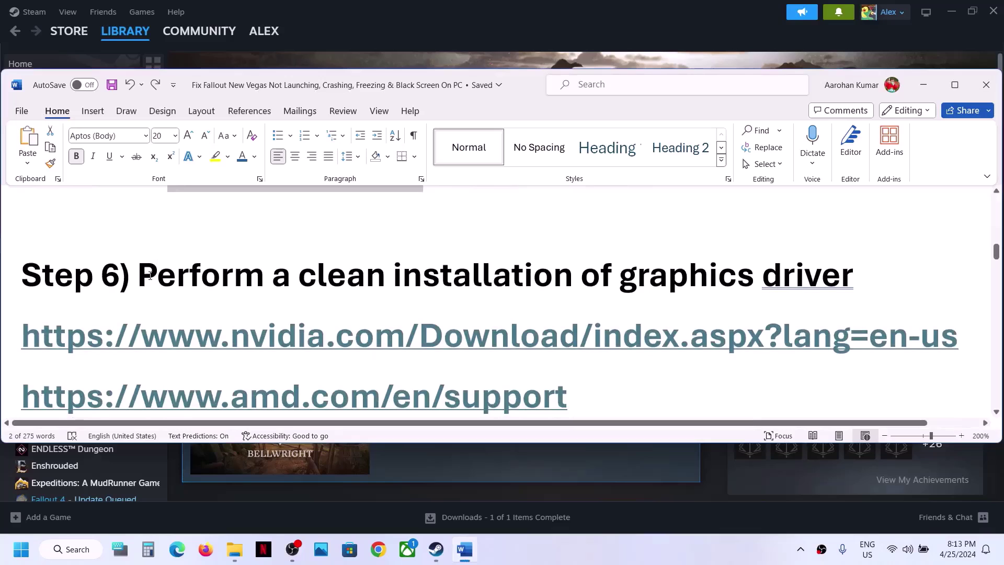
left_click_drag(150, 275, 855, 277)
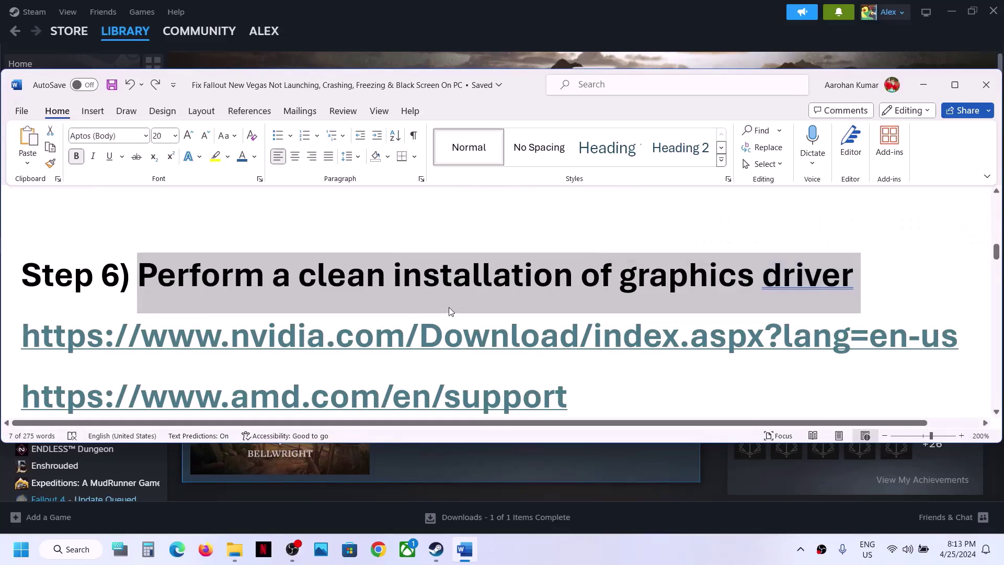
scroll(449, 311, "down", 1)
left_click_drag(220, 311, 510, 313)
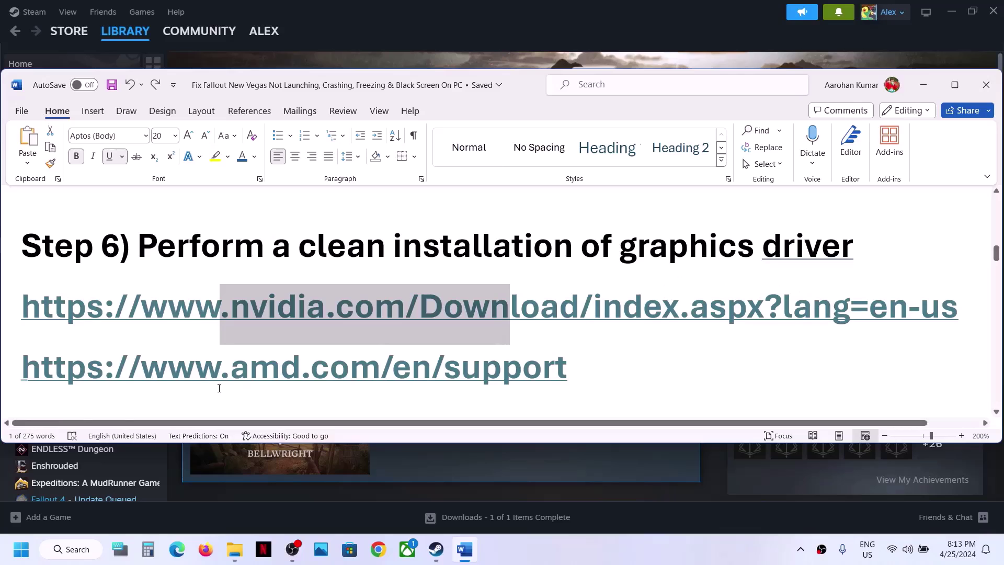
left_click_drag(220, 373, 444, 372)
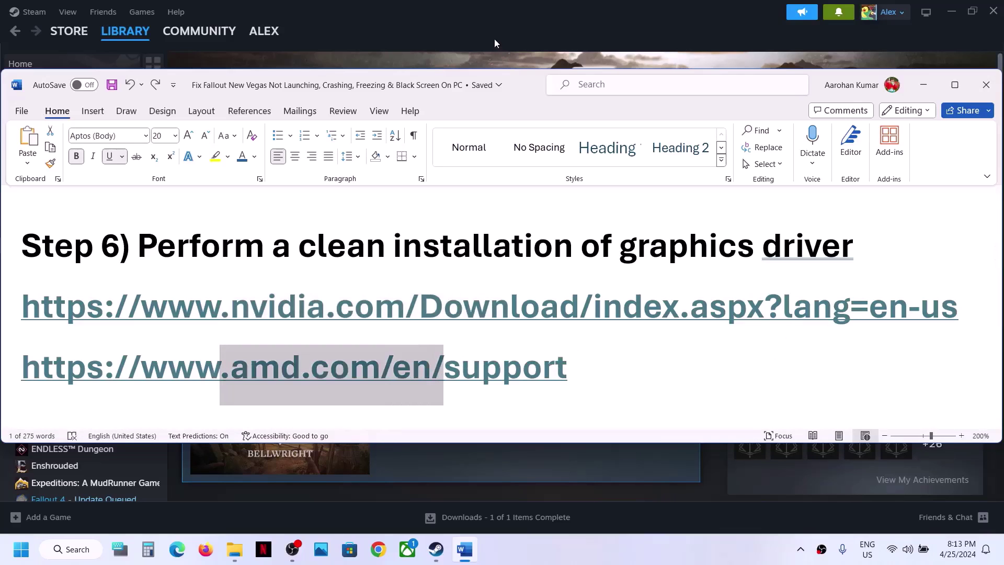
left_click(494, 39)
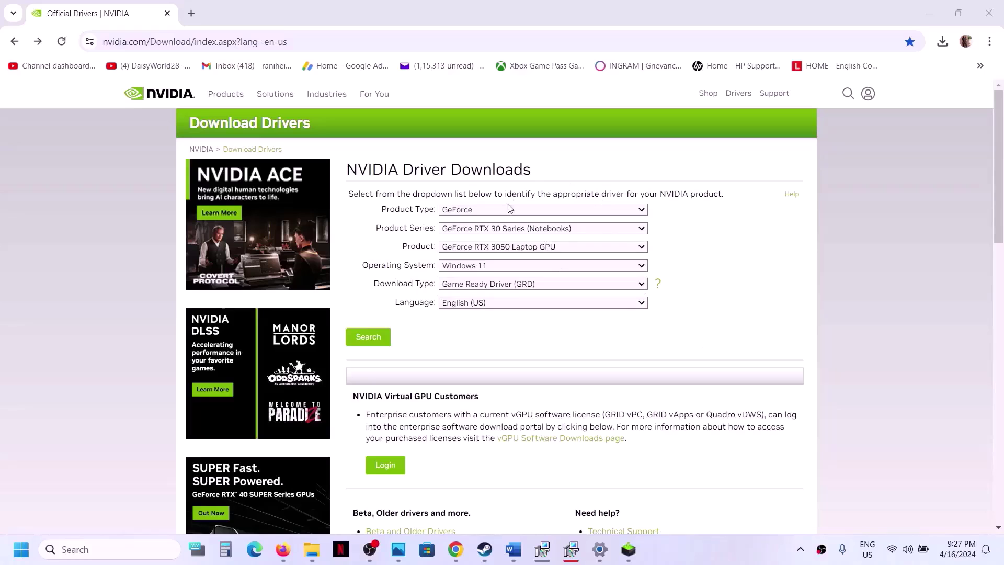
- On NVIDIA's driver download page, choose GeForce, GeForce RTX 30 Series (Notebooks) and GeForce RTX 3050 Laptop GPU, keeping Windows 11 as operating system
left_click(494, 212)
left_click(473, 223)
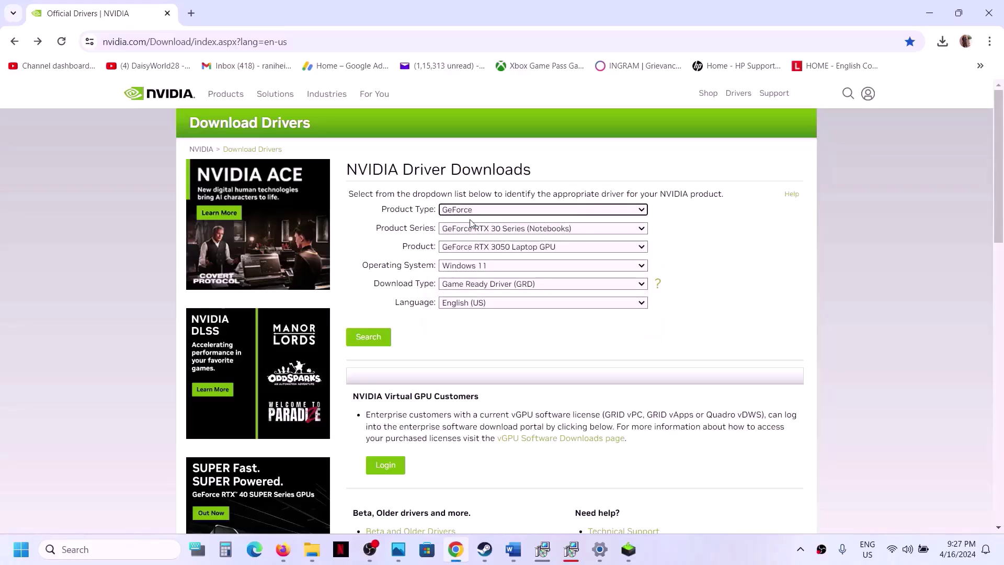
left_click(498, 233)
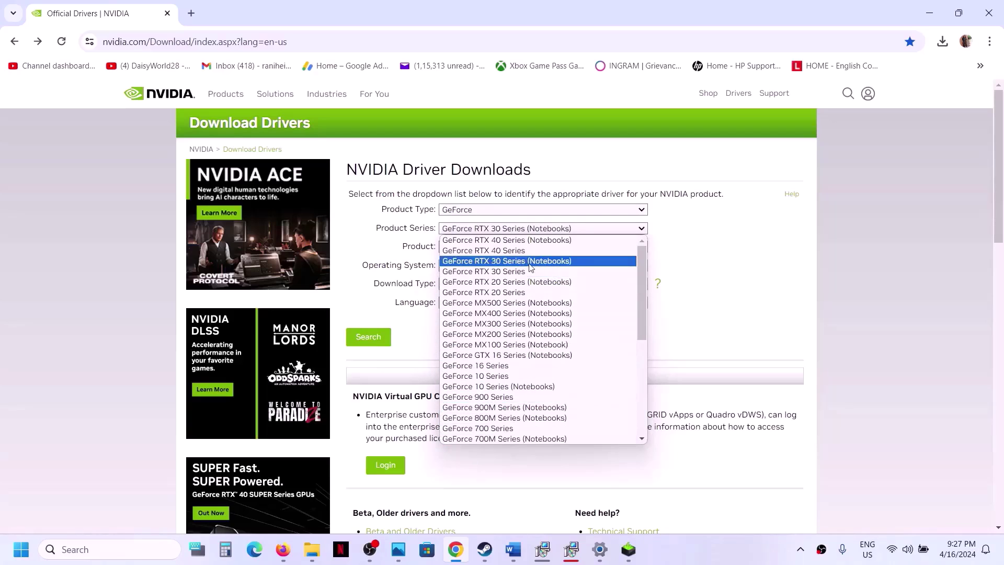
left_click(553, 261)
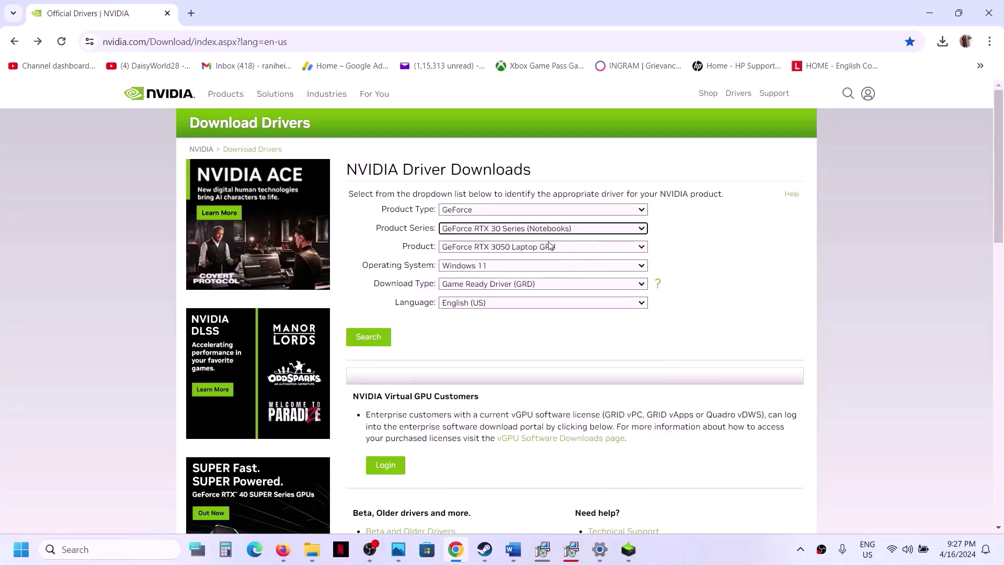
left_click(543, 248)
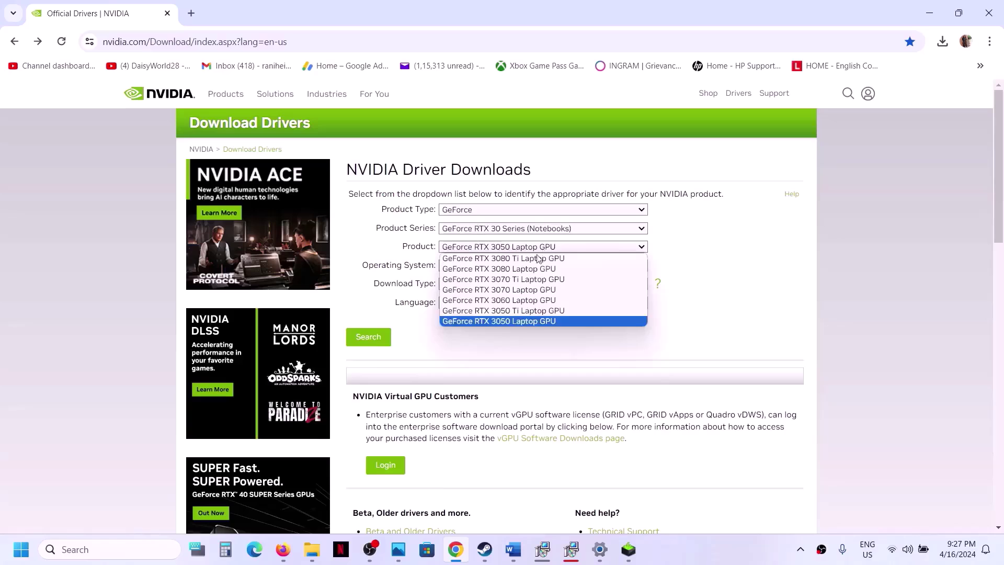
left_click(532, 321)
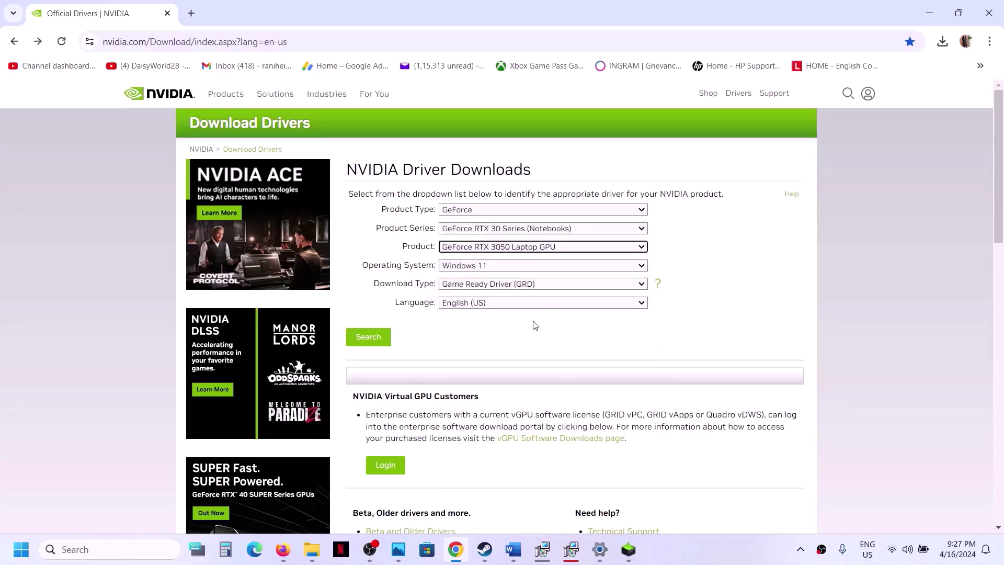
left_click(510, 267)
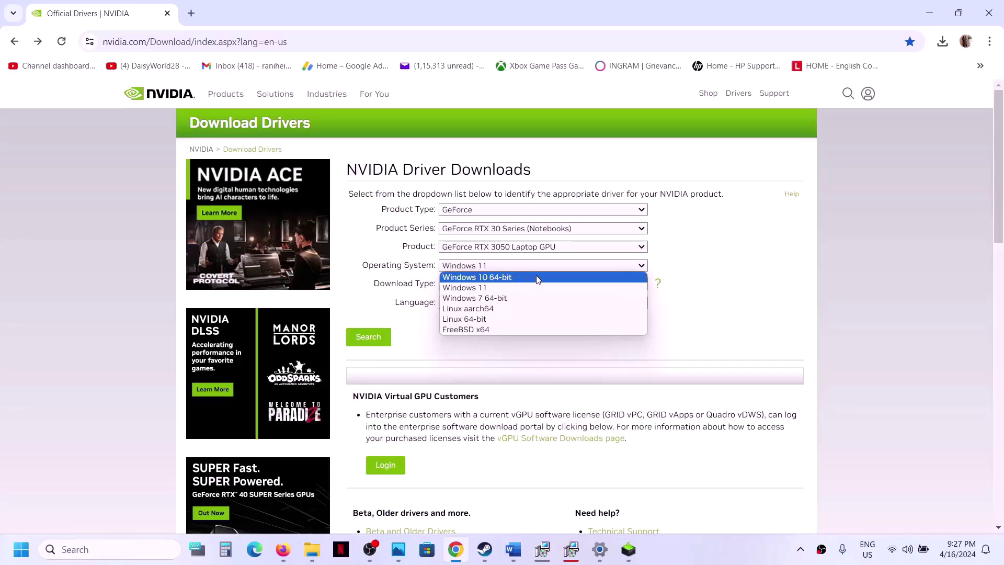
left_click(718, 265)
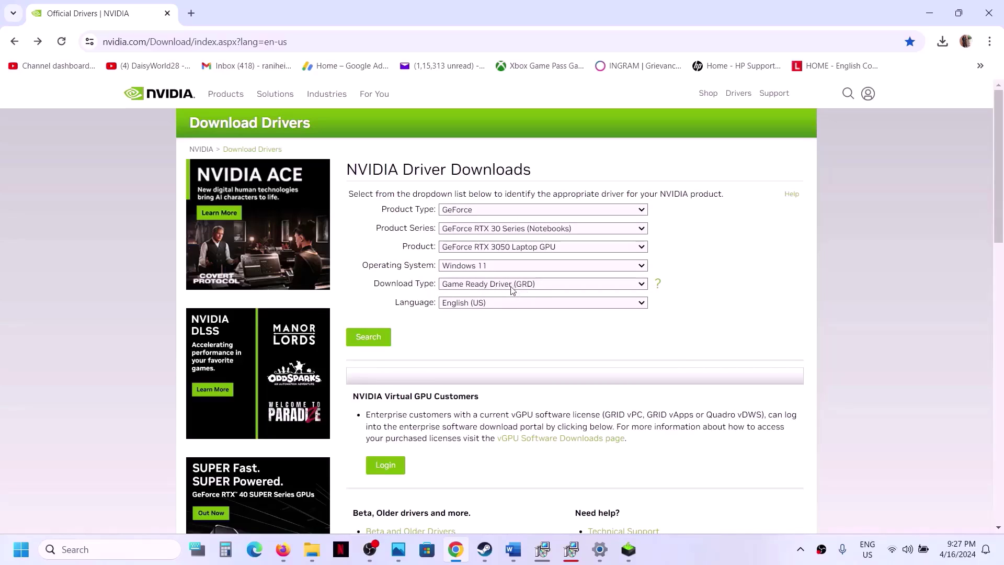
- Search for the matching NVIDIA driver, download GeForce Game Ready Driver 552.22 and check its progress in the recent downloads
left_click(369, 337)
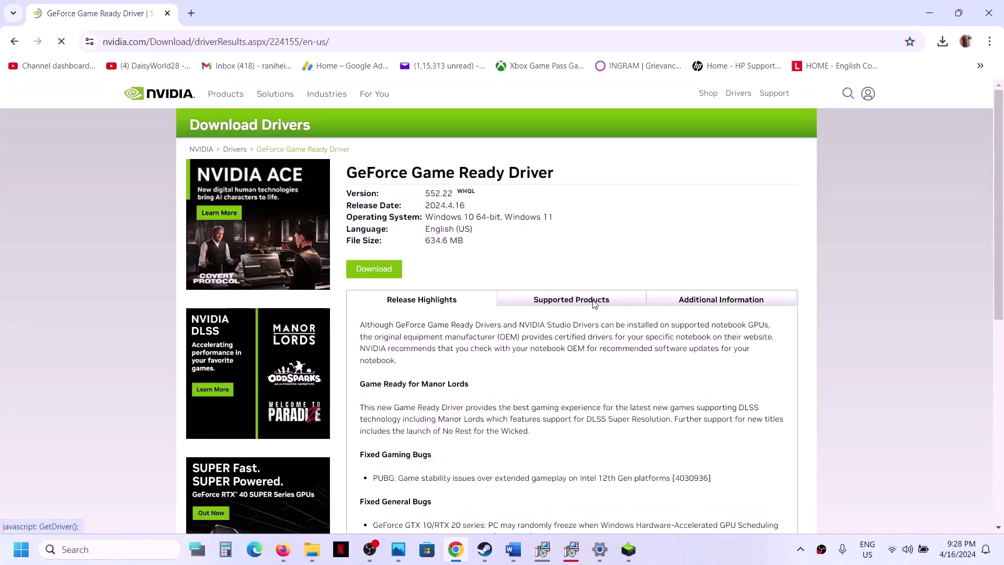
left_click(382, 270)
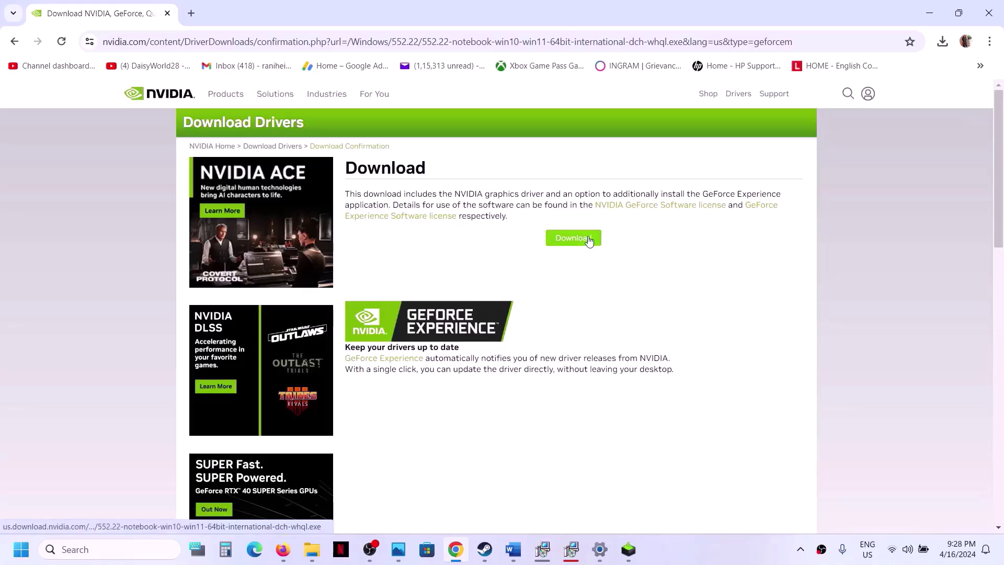
left_click(585, 239)
left_click(943, 41)
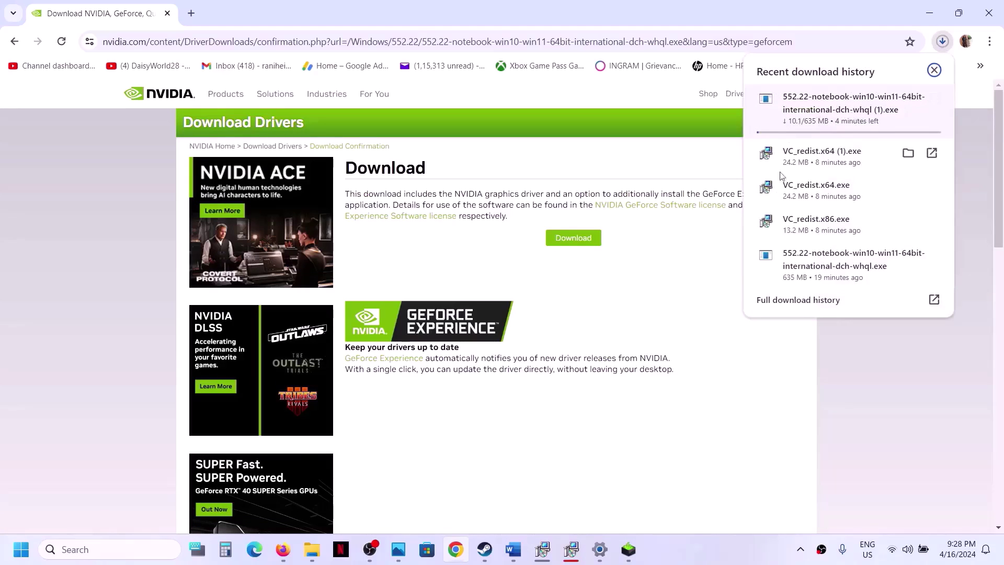
left_click(726, 408)
left_click(697, 545)
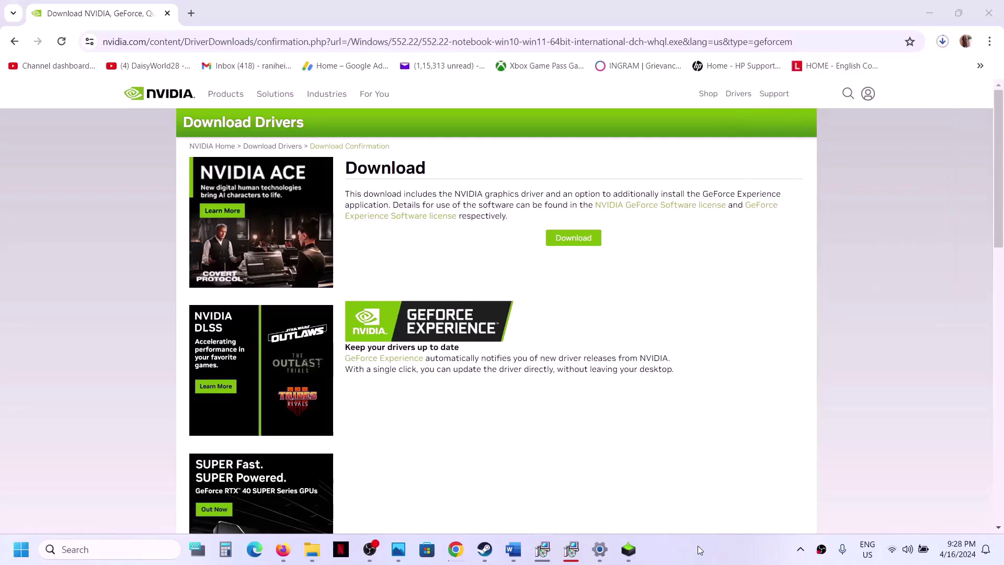
- In the NVIDIA installer, accept the licence for the driver with GeForce Experience and start a Custom (Advanced) clean installation
left_click(630, 550)
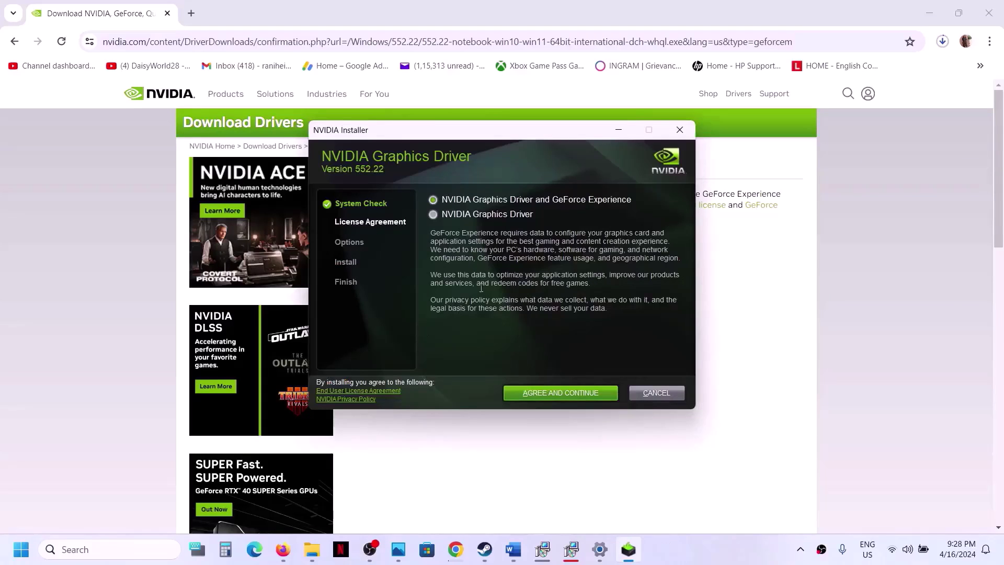
left_click(560, 393)
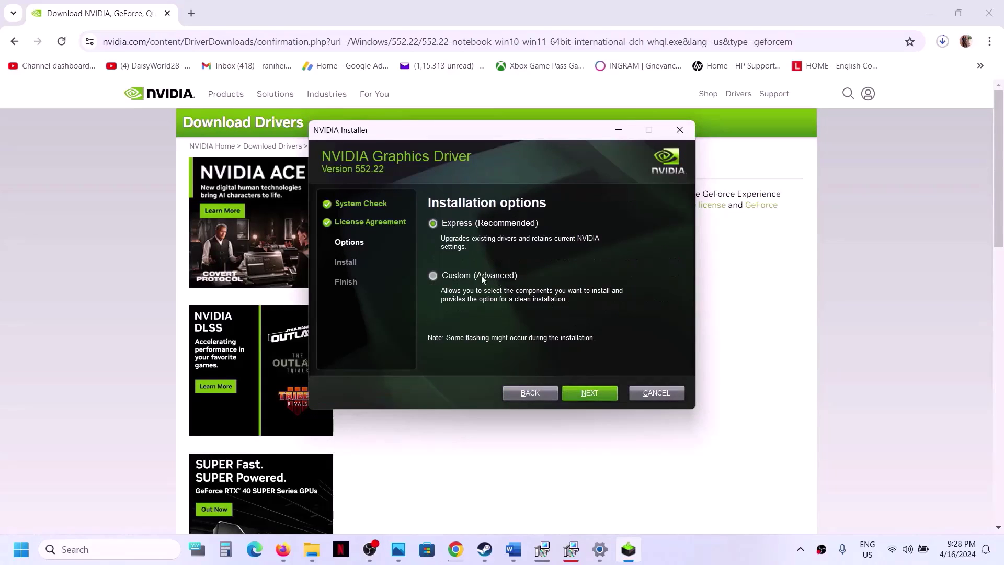
left_click(471, 276)
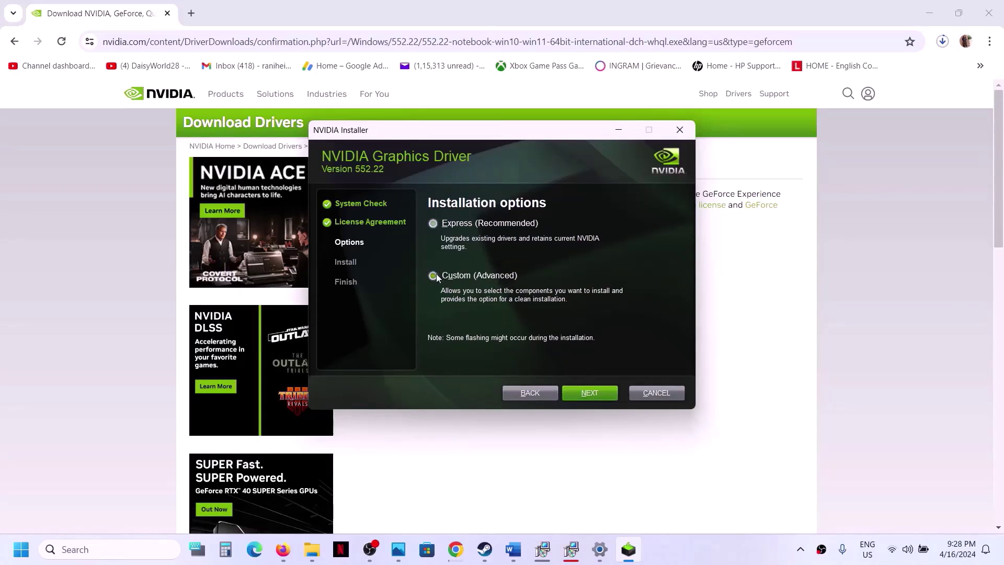
left_click(594, 400)
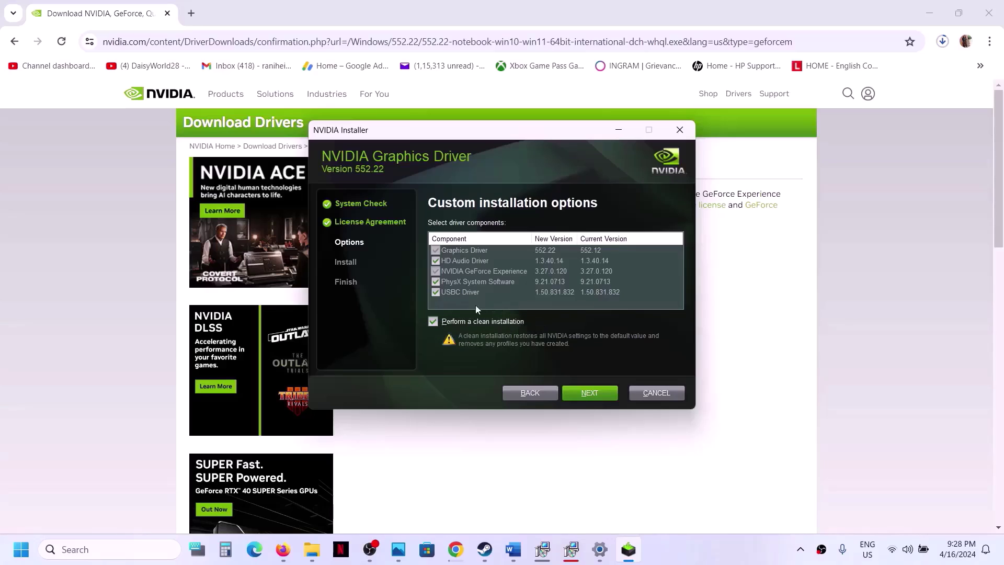
left_click(589, 393)
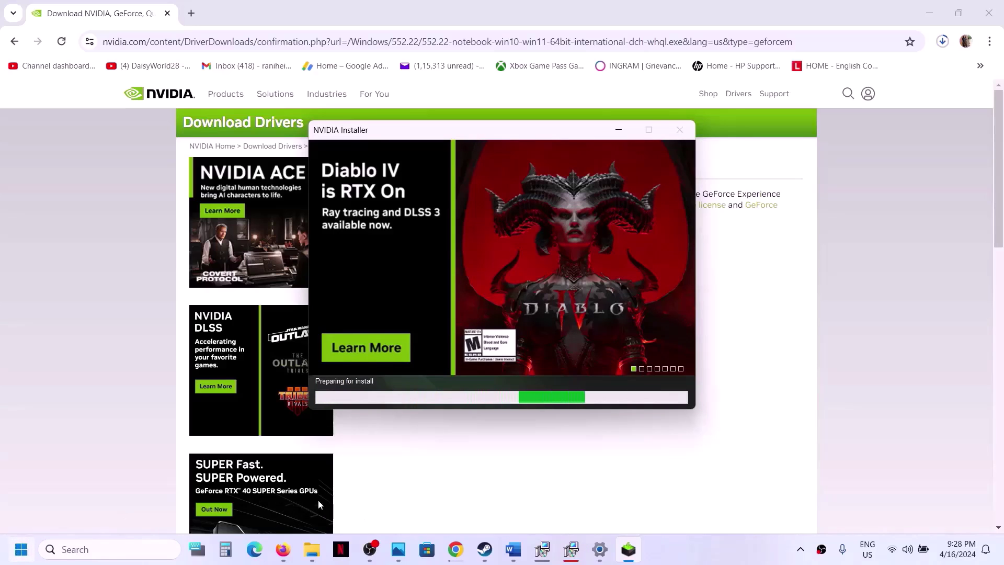
left_click(21, 549)
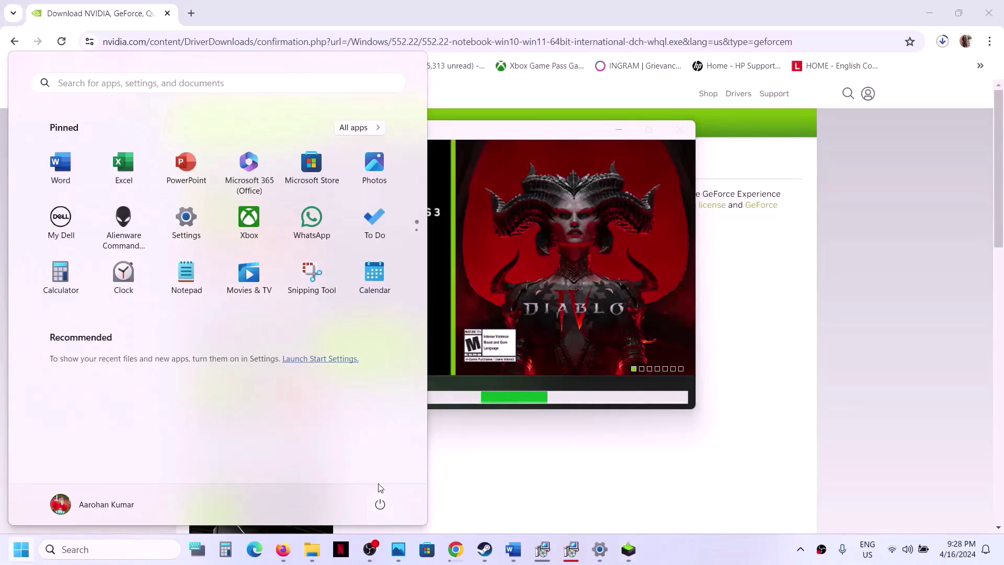
left_click(380, 504)
left_click(380, 503)
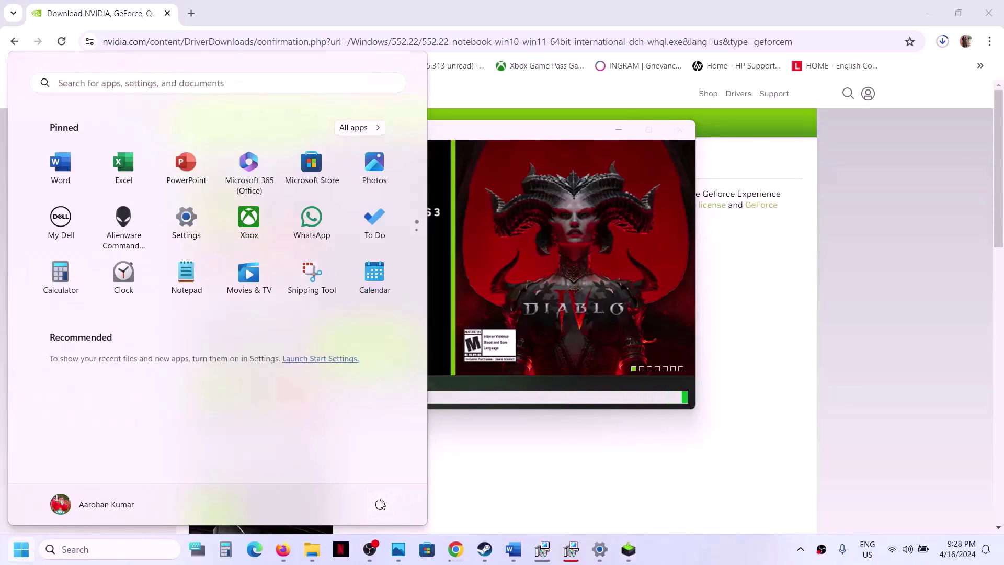
left_click(380, 504)
left_click(380, 503)
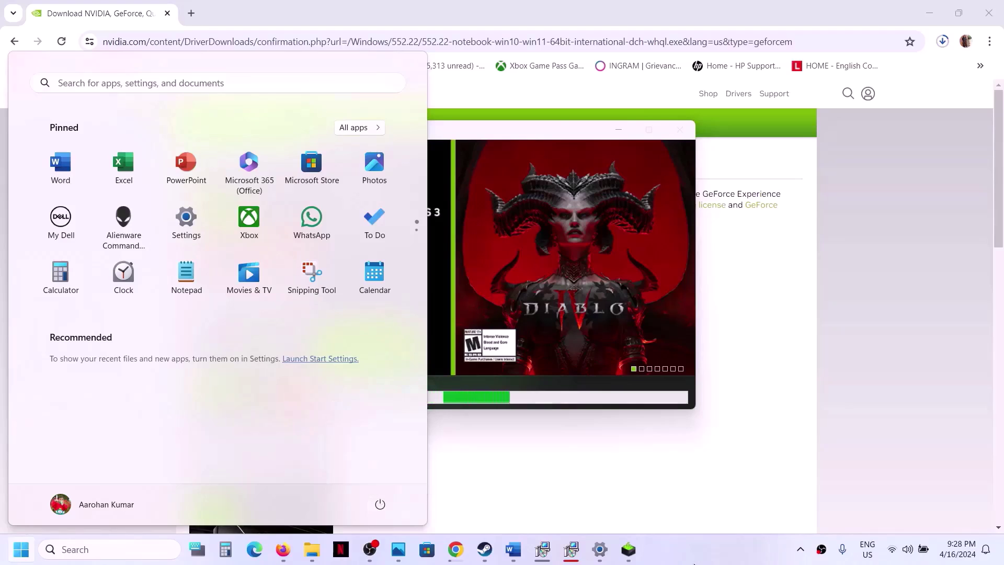
left_click(697, 563)
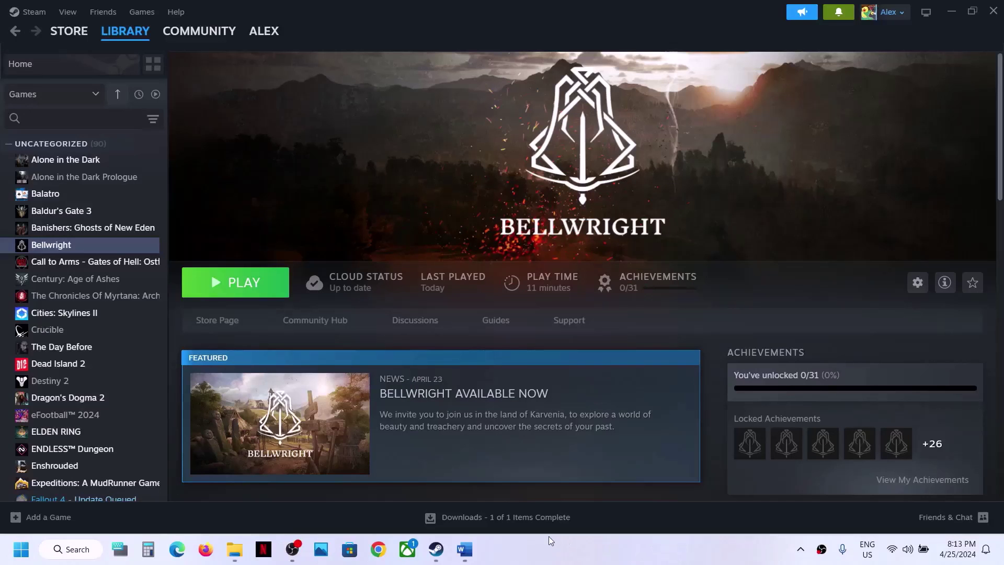
- Review Step 7 of the Word document on running the game on the dedicated graphics card, highlighting its heading
left_click(464, 550)
scroll(420, 292, "down", 3)
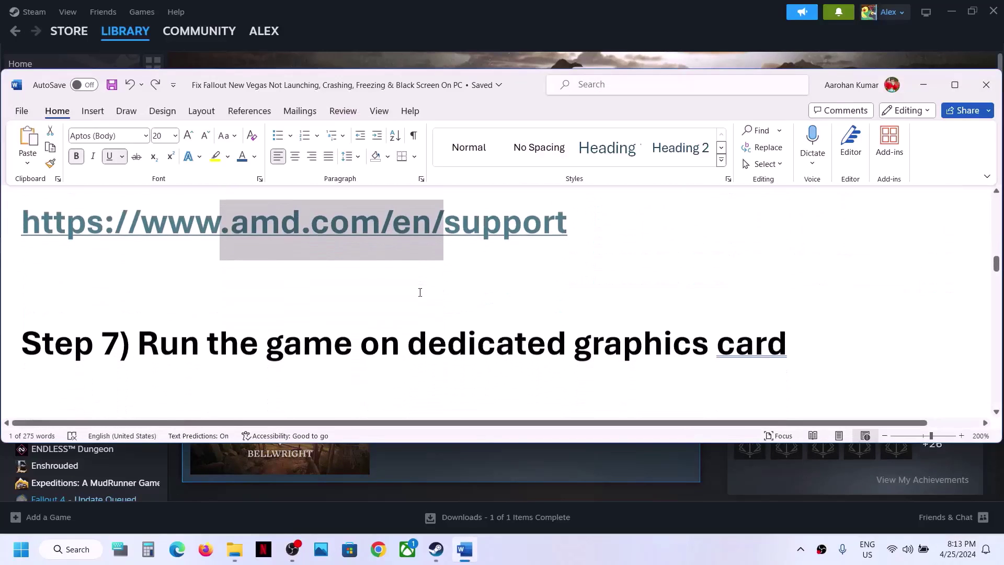
left_click_drag(138, 320, 674, 323)
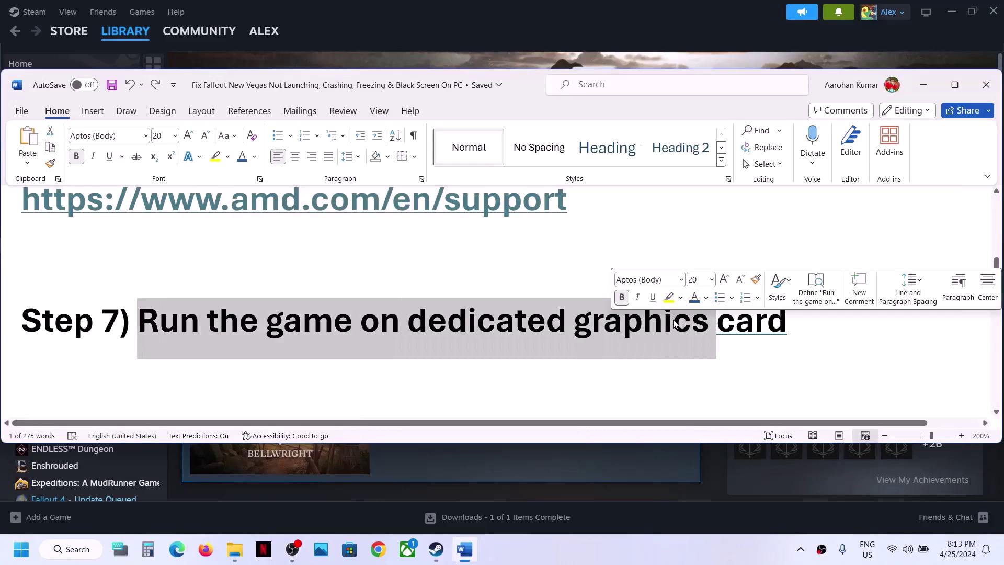
left_click(149, 474)
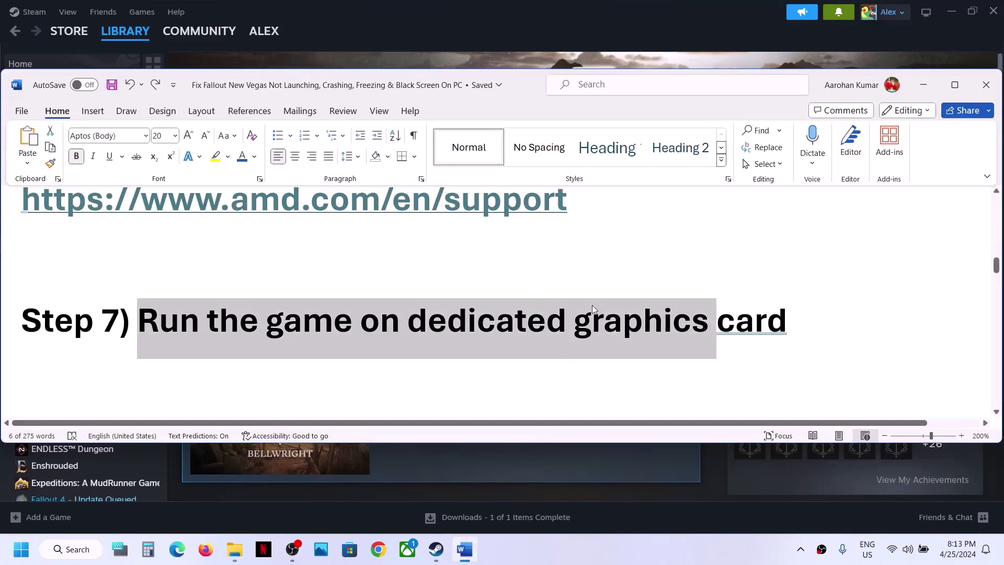
- Copy the word "graphics" from the Step 7 heading and use it in Windows search to open Graphics settings
double_click(605, 317)
key("ctrl+c")
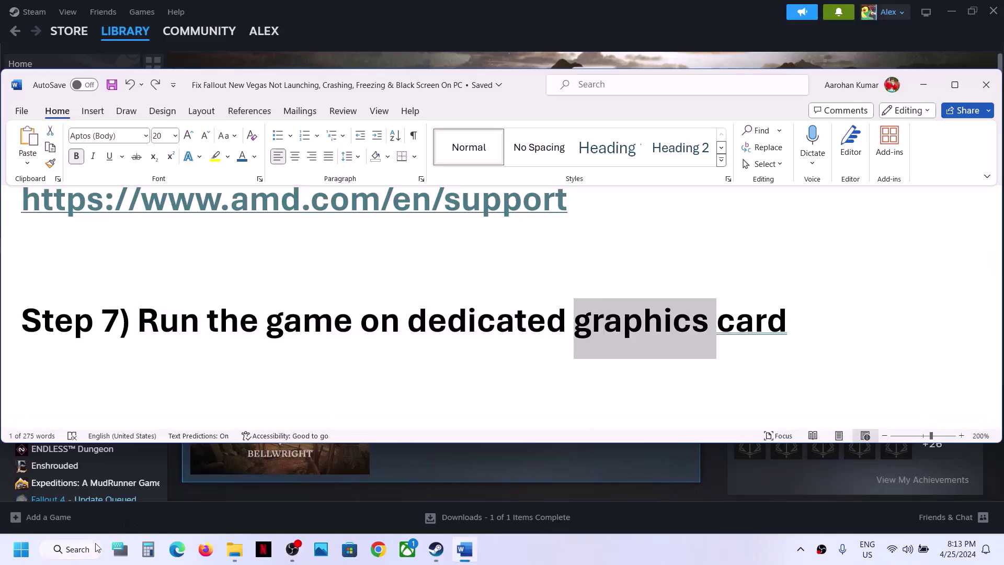
left_click(78, 550)
key("ctrl+v")
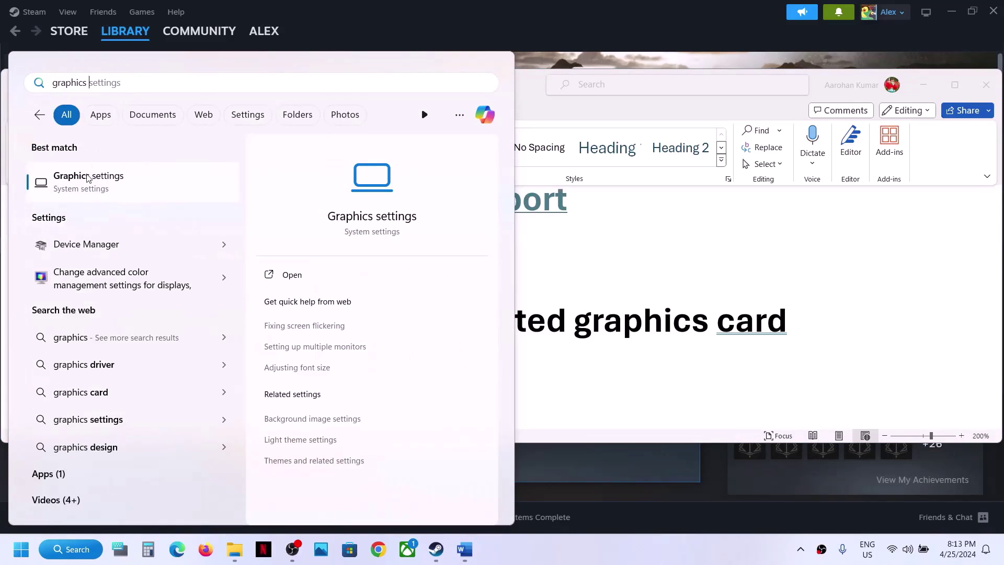
left_click(87, 179)
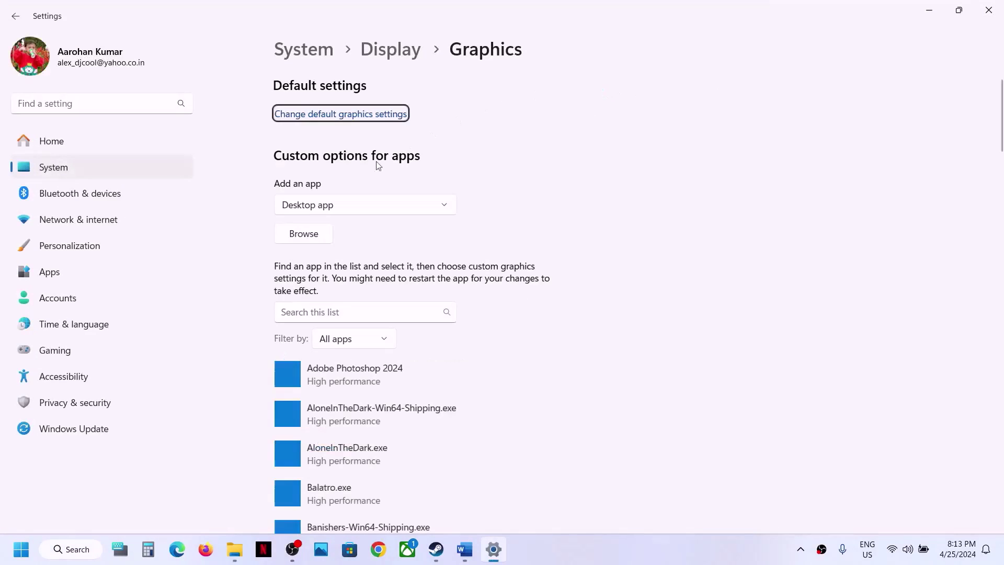
- Add BellwrightGame from steamapps\common\Bellwright to the custom graphics options and set its graphics preference to High performance
left_click(304, 238)
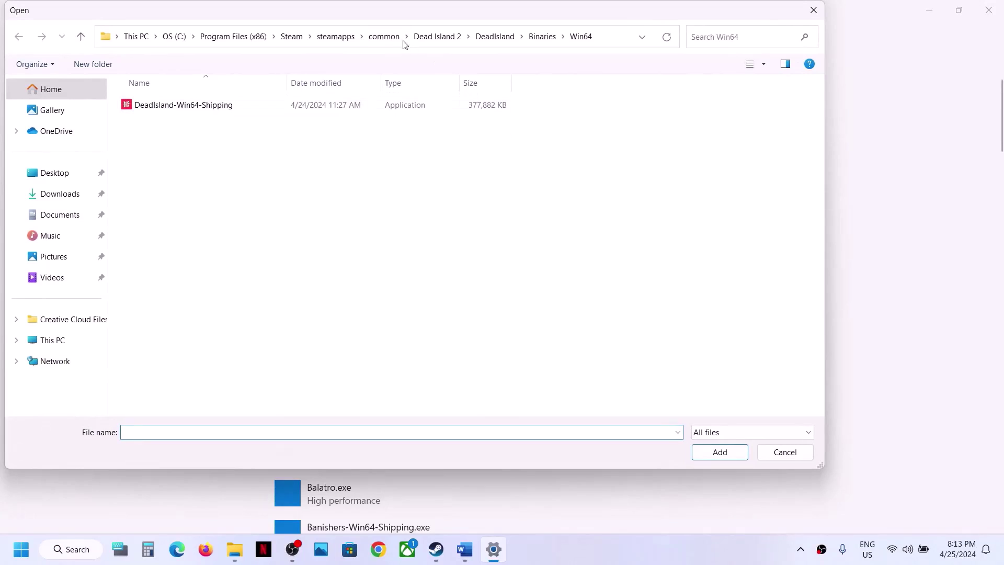
left_click(395, 38)
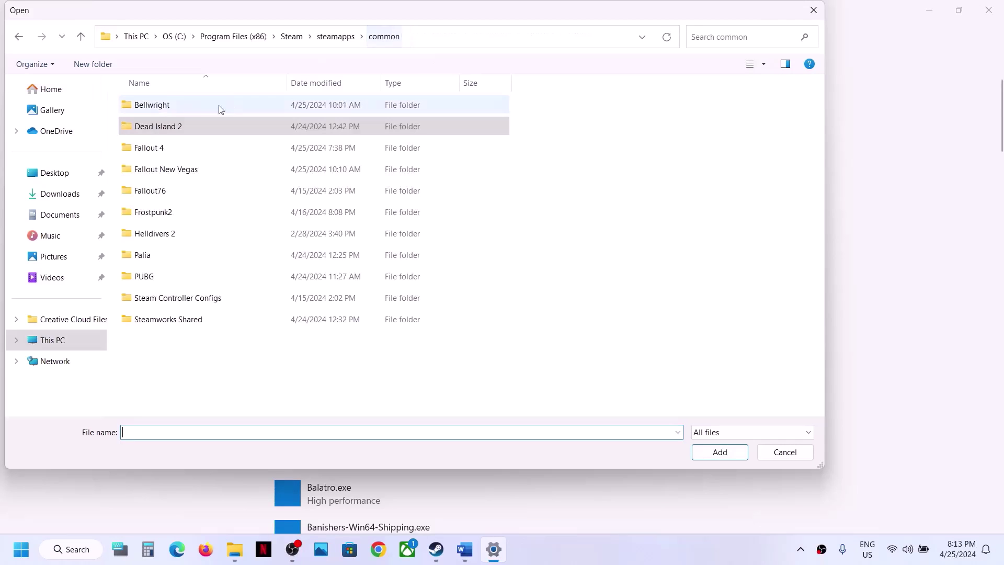
double_click(160, 107)
left_click(156, 149)
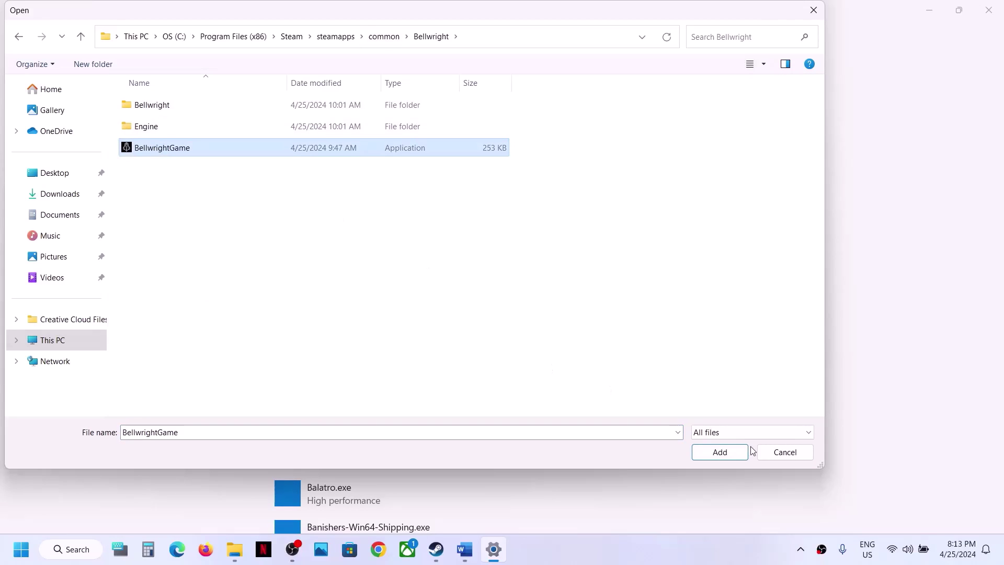
left_click(735, 451)
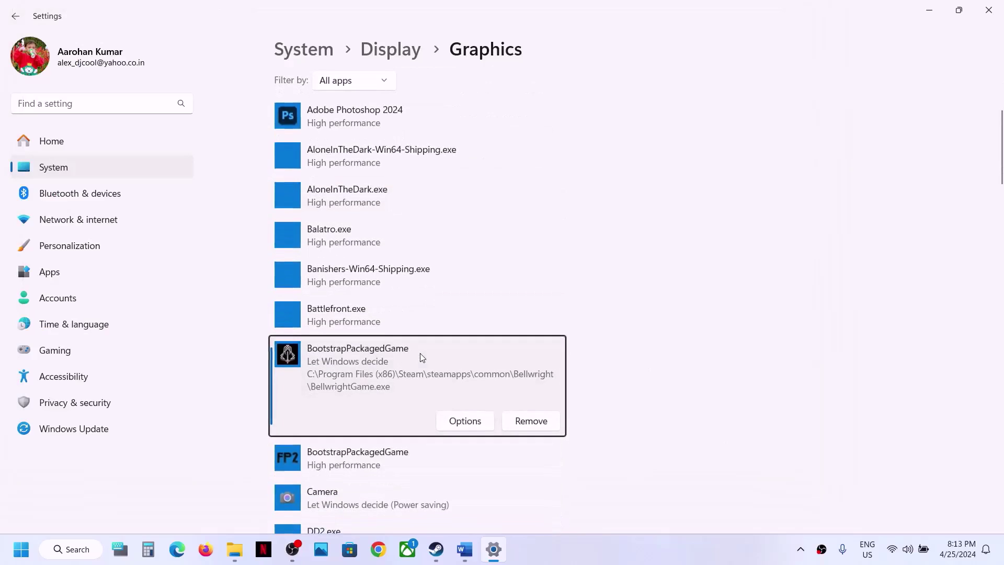
left_click(460, 426)
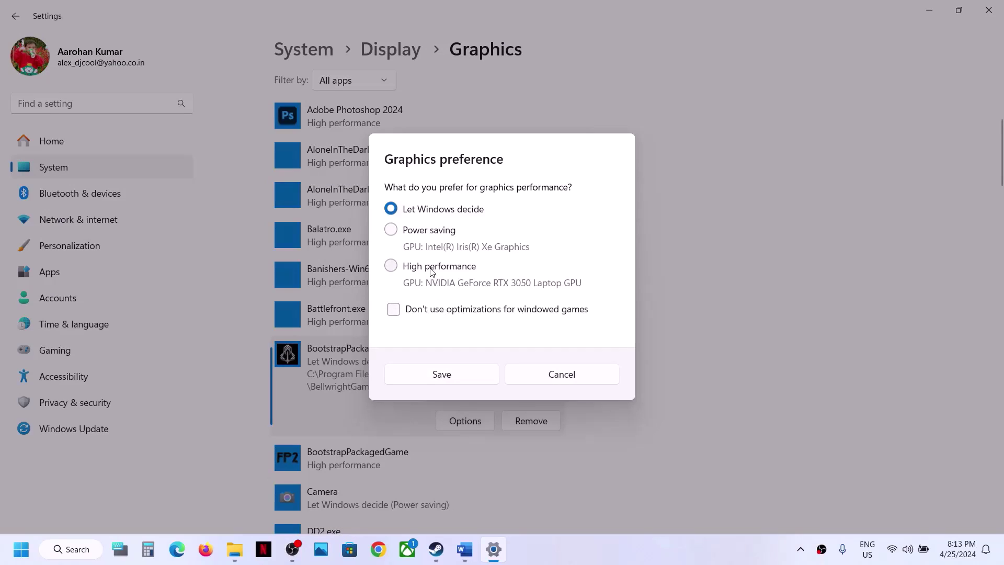
left_click(432, 270)
left_click(454, 374)
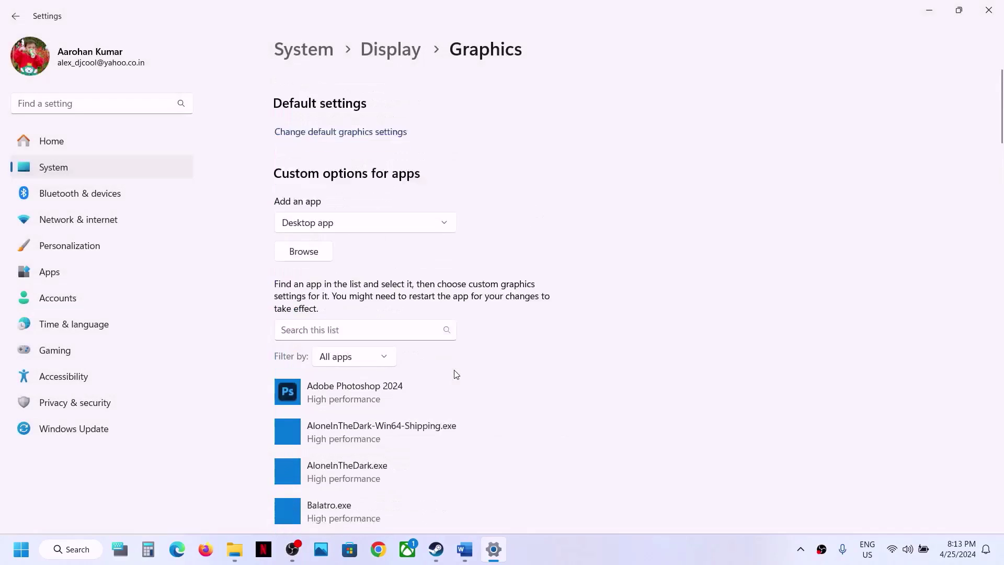
- Add BellwrightGame-Win64-Shipping from the Bellwright\Binaries\Win64 subfolder, set its graphics preference to High performance, and close Settings
left_click(297, 245)
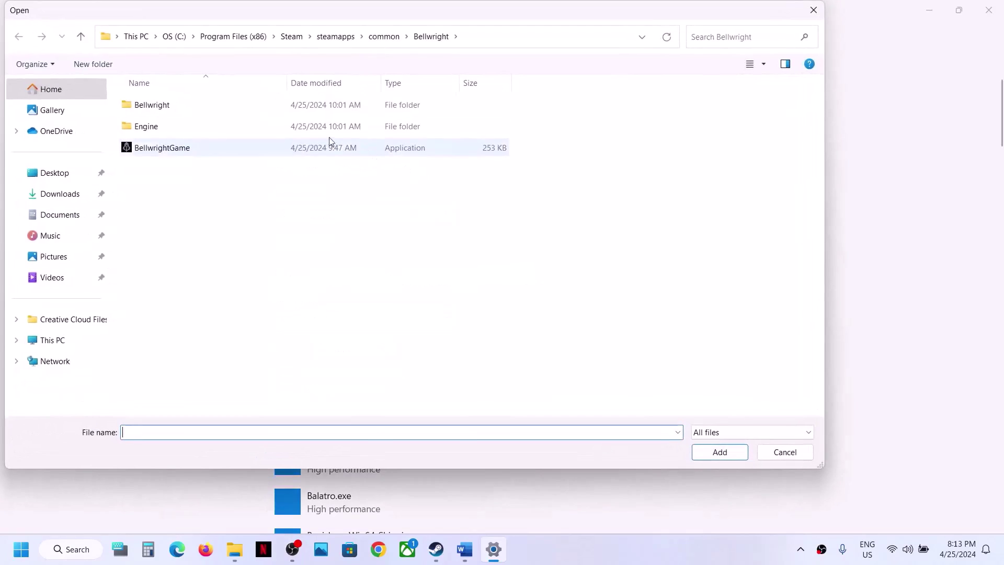
double_click(227, 104)
double_click(227, 104)
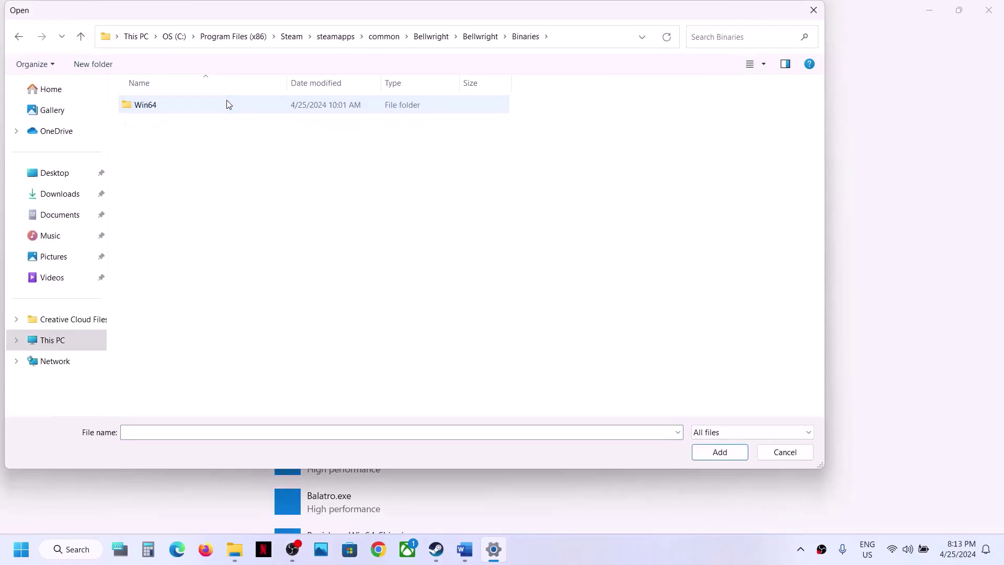
double_click(227, 104)
left_click(203, 129)
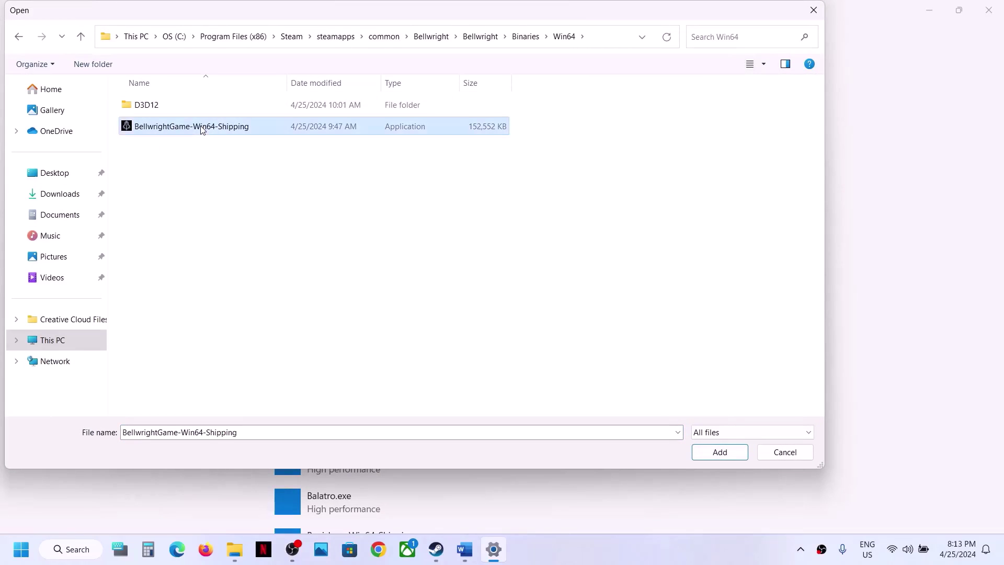
left_click(717, 452)
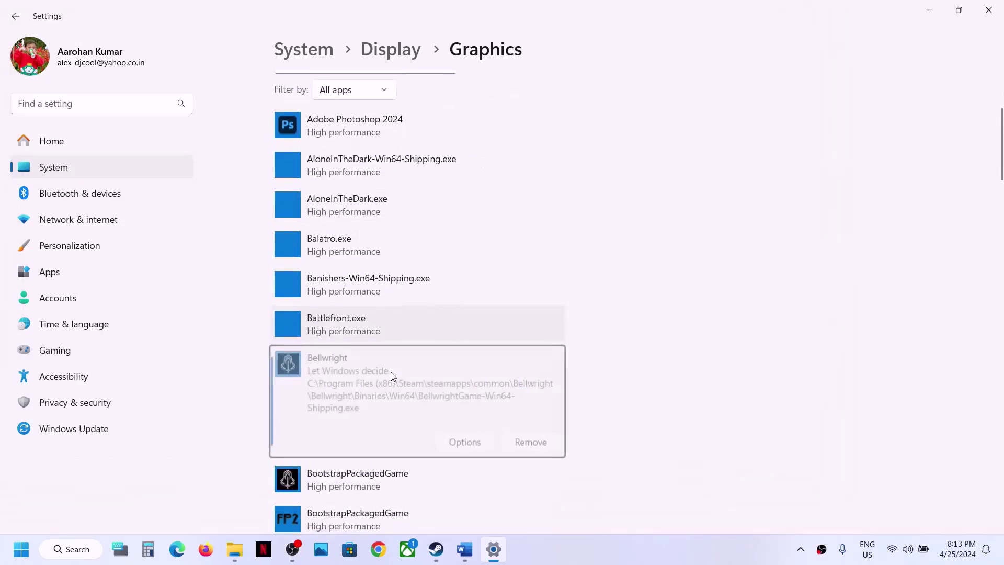
left_click(465, 449)
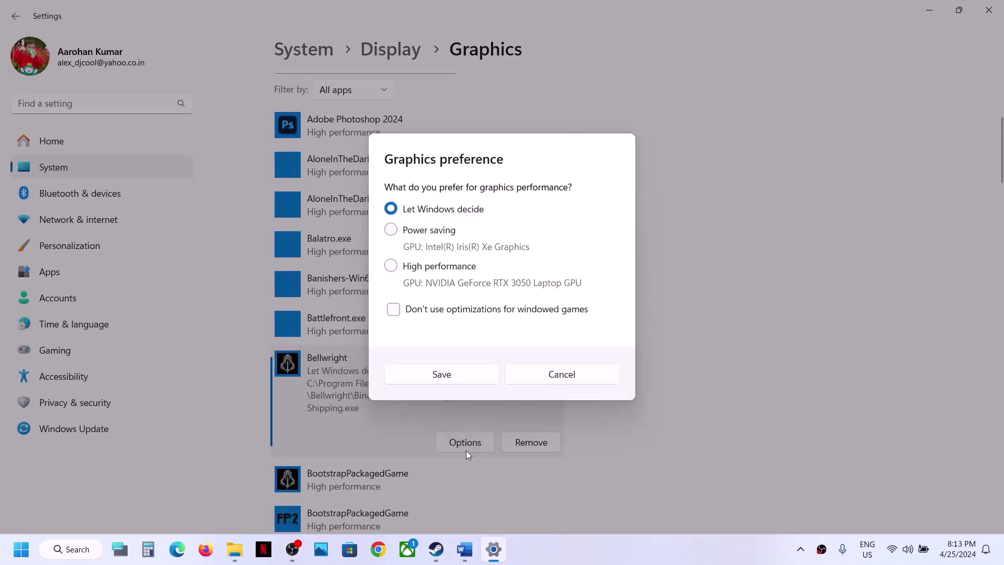
left_click(416, 268)
left_click(473, 373)
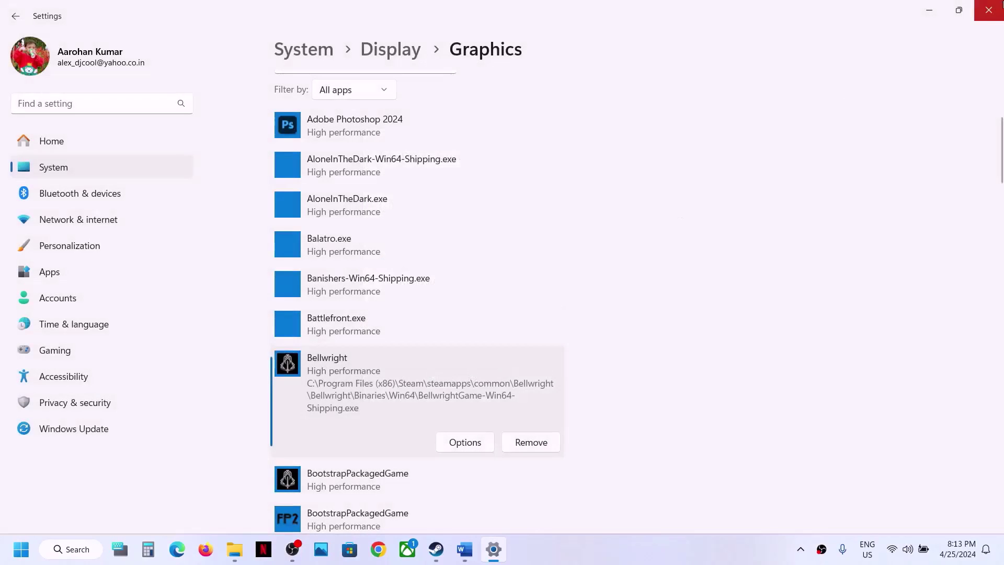
left_click(987, 12)
- Review Step 8 of the Word document on increasing virtual memory, highlighting its heading and the "View Advanced system settings" line
scroll(177, 314, "down", 3)
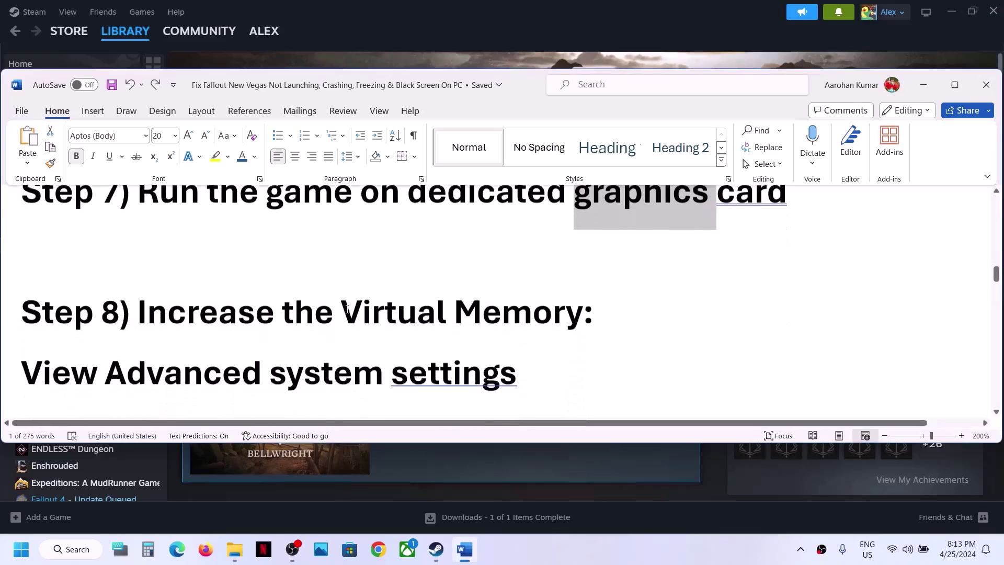
left_click_drag(176, 313, 582, 313)
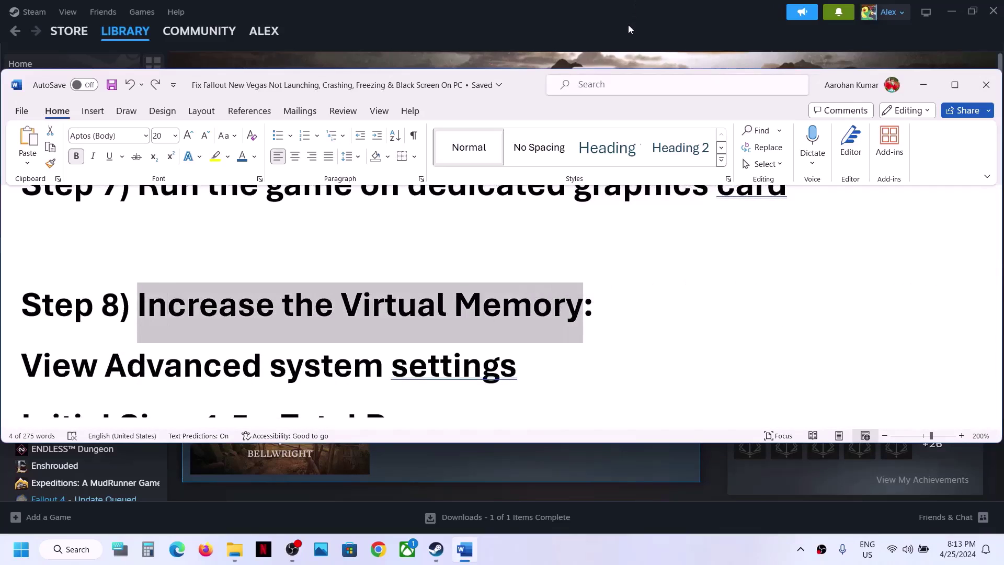
key("super+Down")
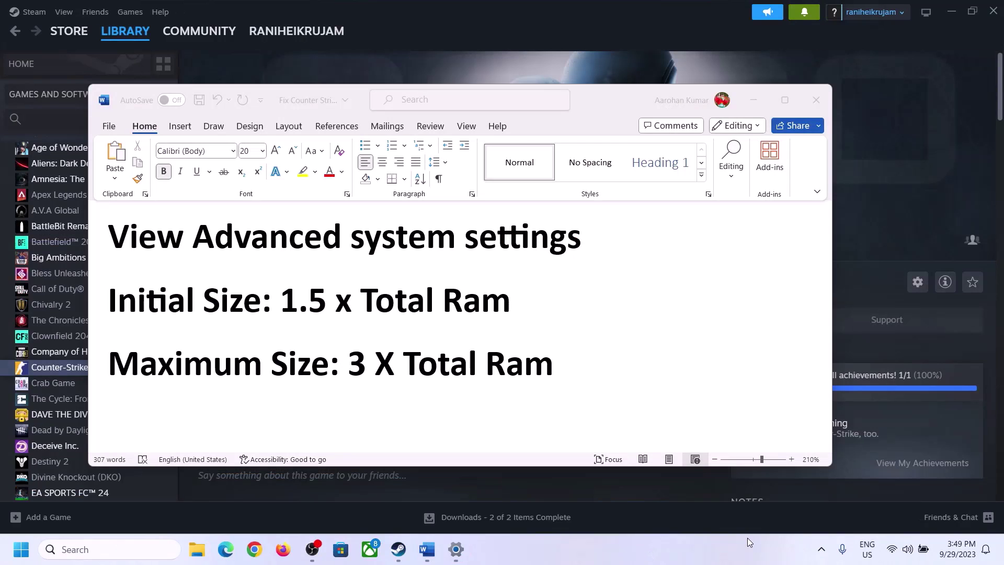
left_click(145, 243)
left_click_drag(145, 243, 540, 263)
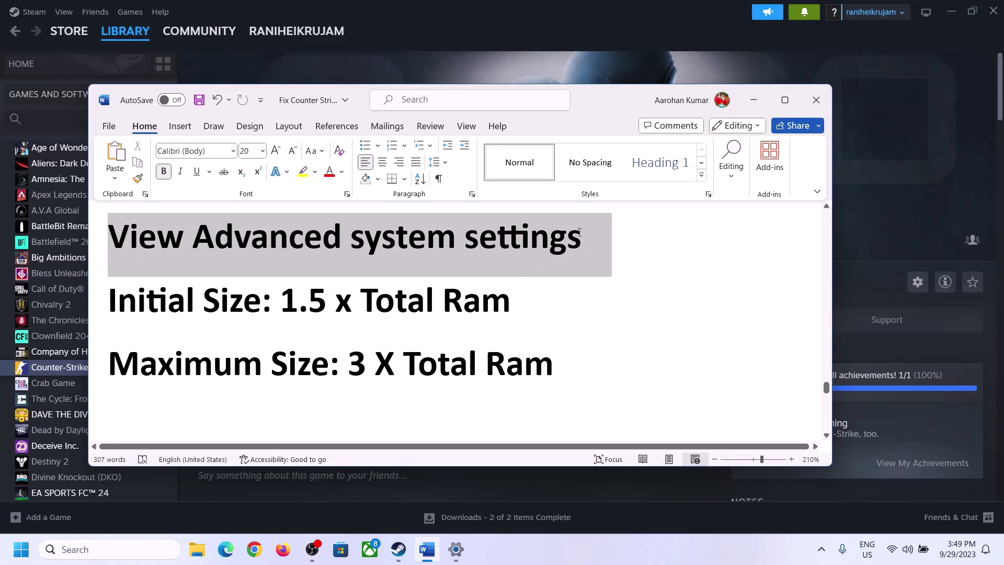
- Copy the "View Advanced system settings" line, find it with Windows search, and open System Properties over the document
key("ctrl+c")
left_click(120, 549)
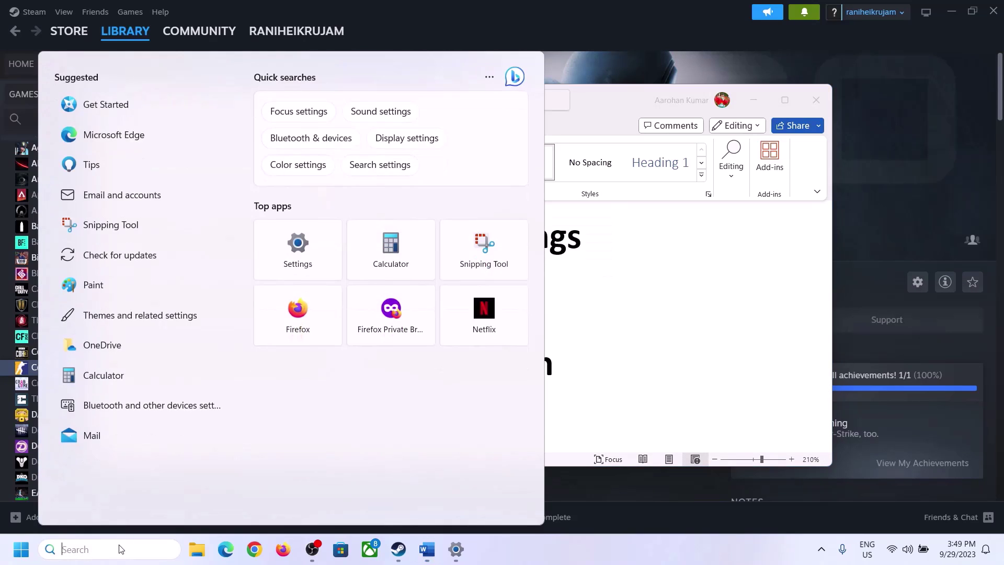
key("ctrl+v")
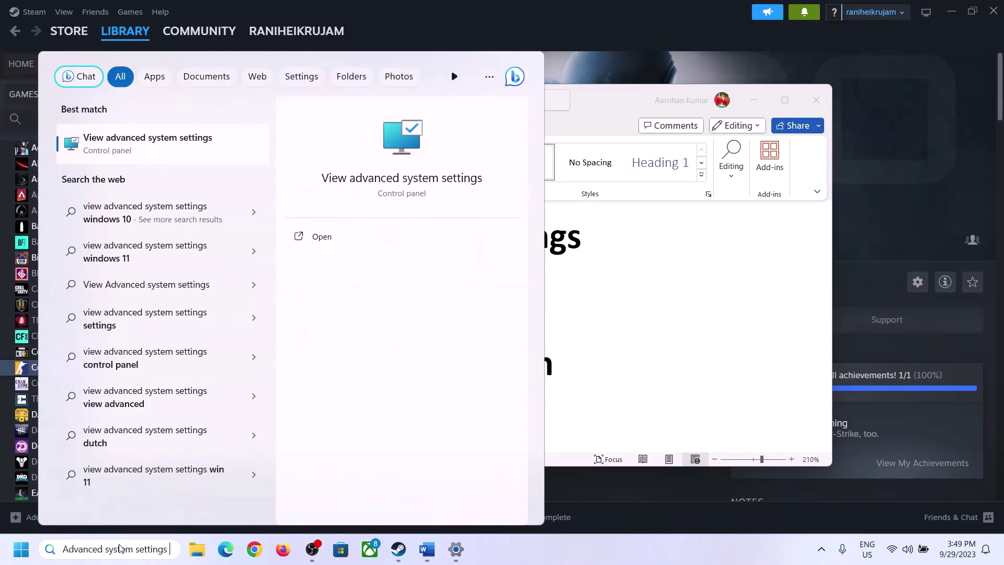
left_click(142, 151)
left_click_drag(209, 100, 449, 178)
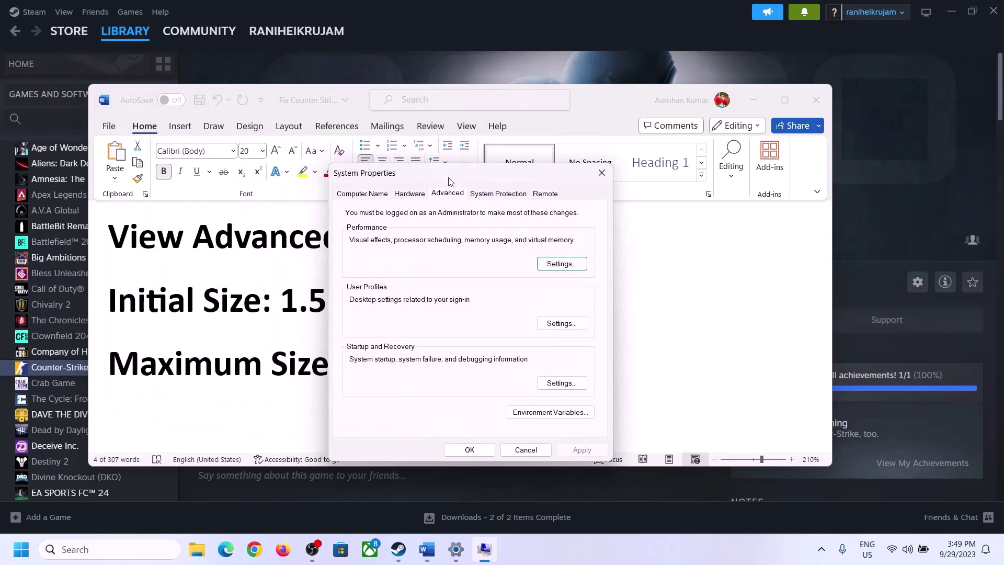
- In the advanced Performance Options, open Virtual Memory, disable automatic paging file management, and choose Custom size for drive C
left_click(563, 264)
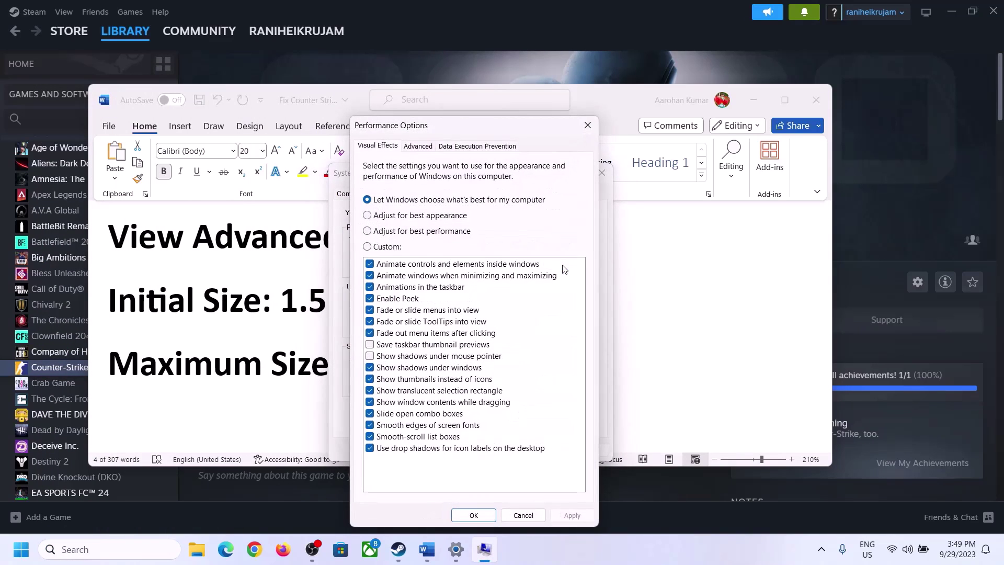
left_click(421, 148)
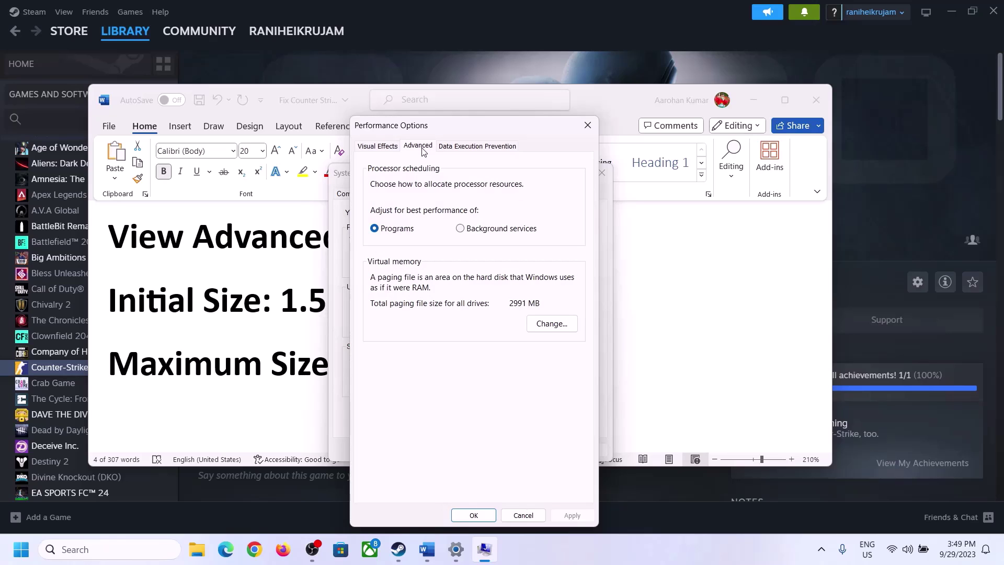
left_click(555, 322)
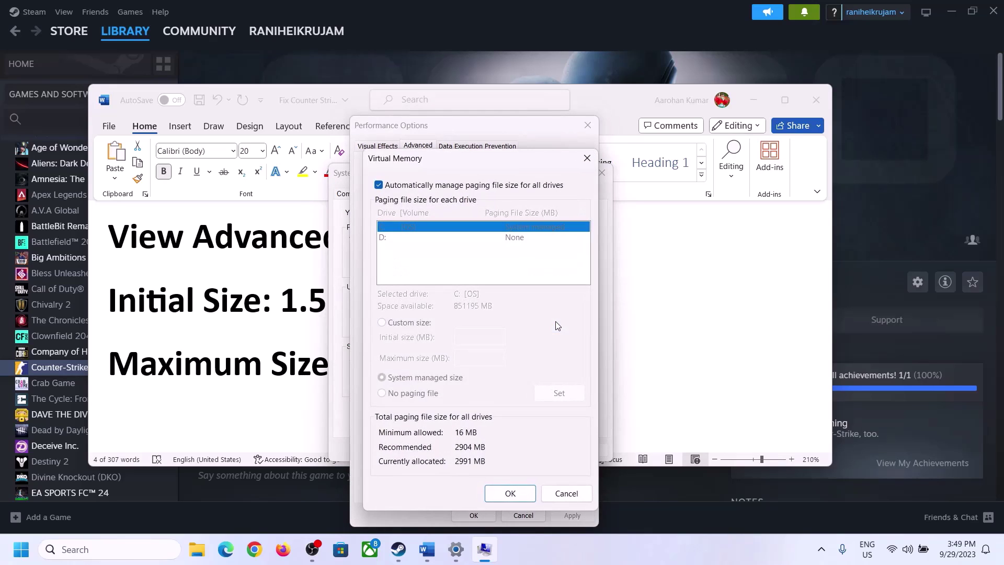
left_click(379, 186)
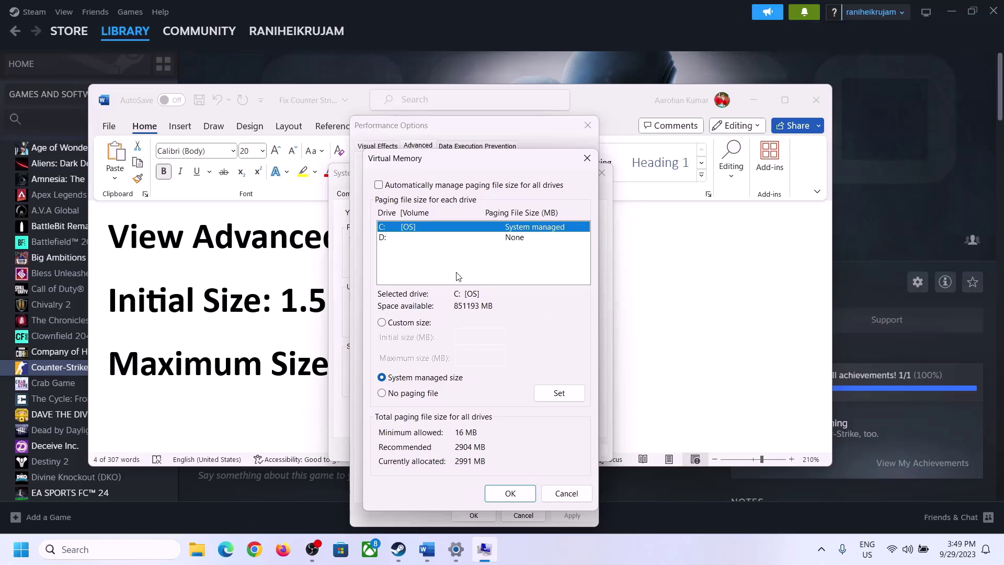
left_click(382, 323)
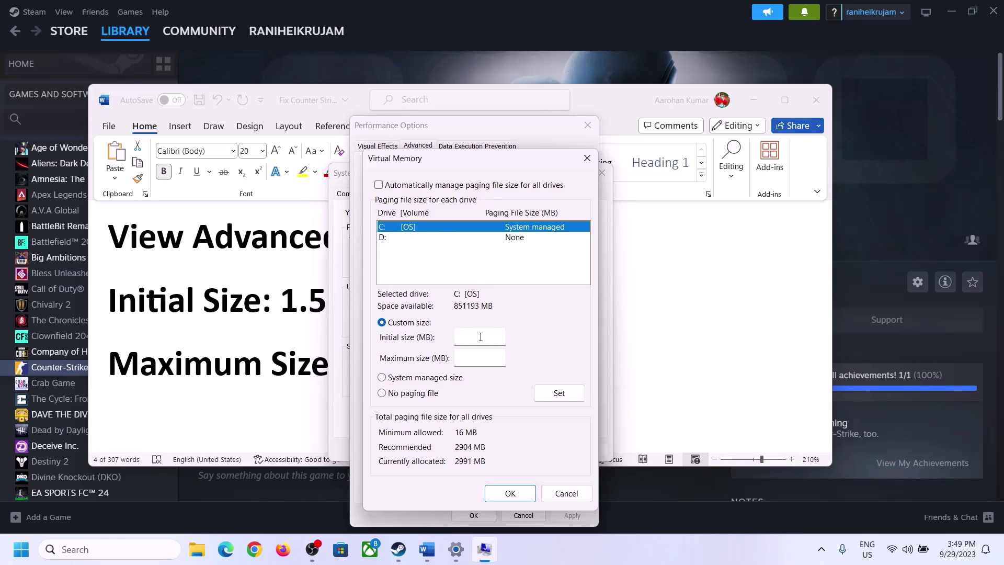
- Highlight the "1.5 x Total Ram" formula in the Word document and look up the installed RAM on the System About page
left_click(286, 307)
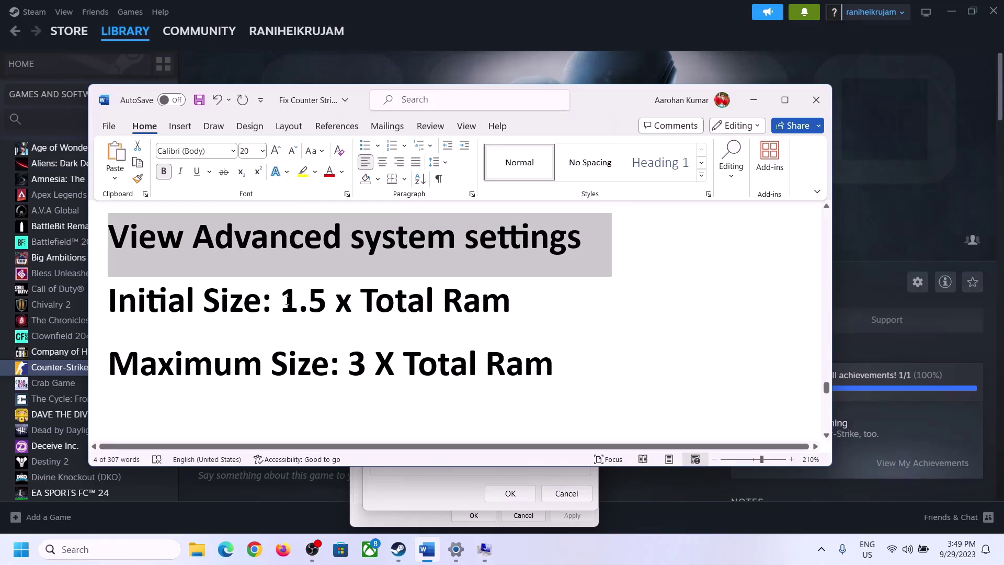
left_click_drag(287, 299, 464, 309)
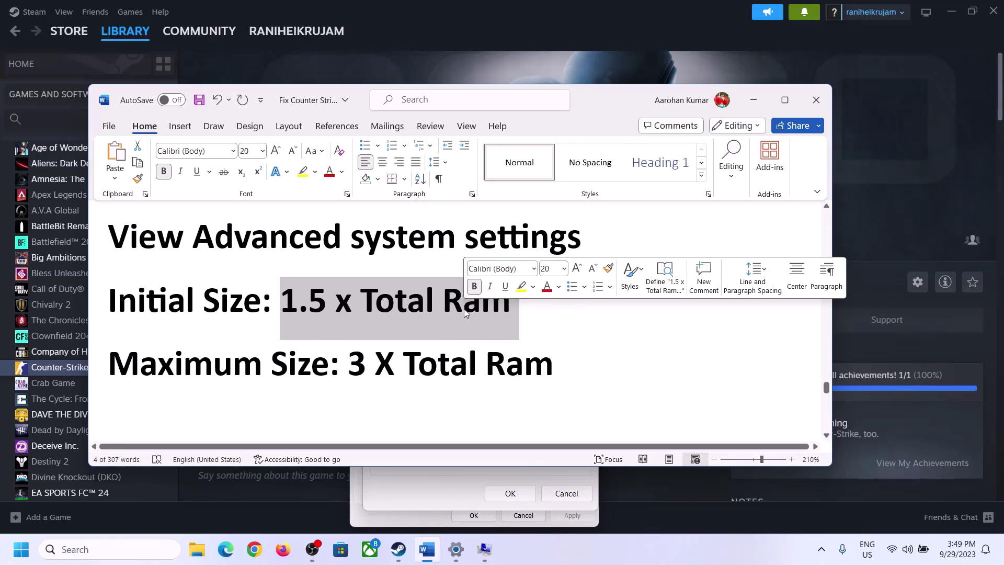
left_click(456, 552)
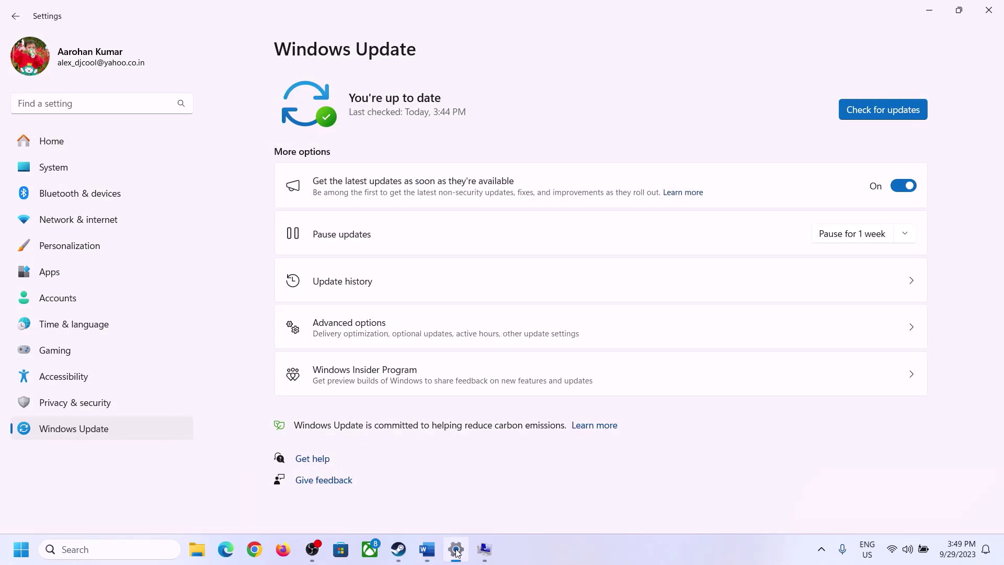
left_click(48, 168)
scroll(369, 405, "down", 8)
left_click(330, 496)
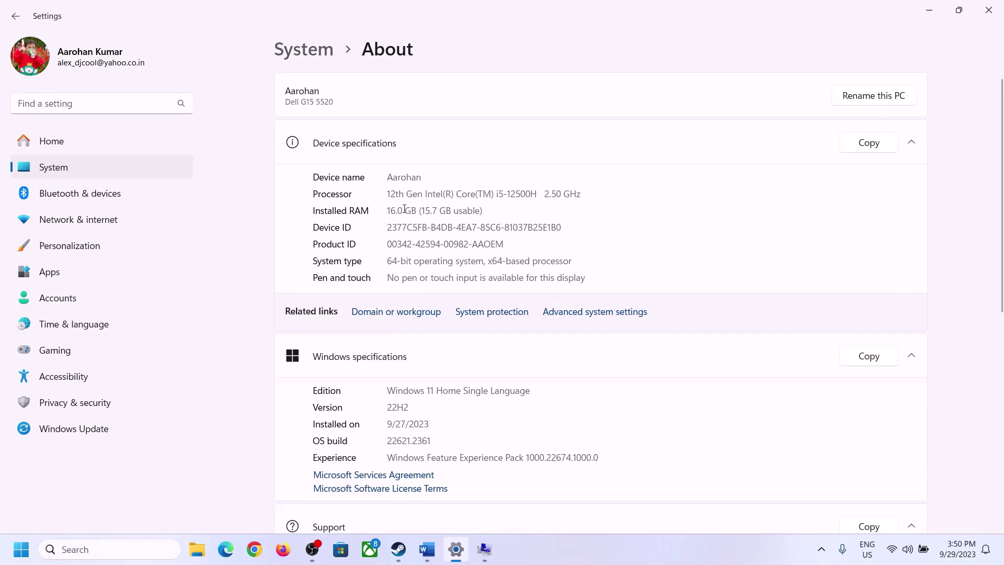
left_click_drag(397, 209, 382, 210)
left_click(404, 212)
left_click_drag(399, 209, 384, 206)
- Bring back the Virtual Memory dialog, launch Calculator with the Run command calc, and place it beside the dialog
left_click(484, 549)
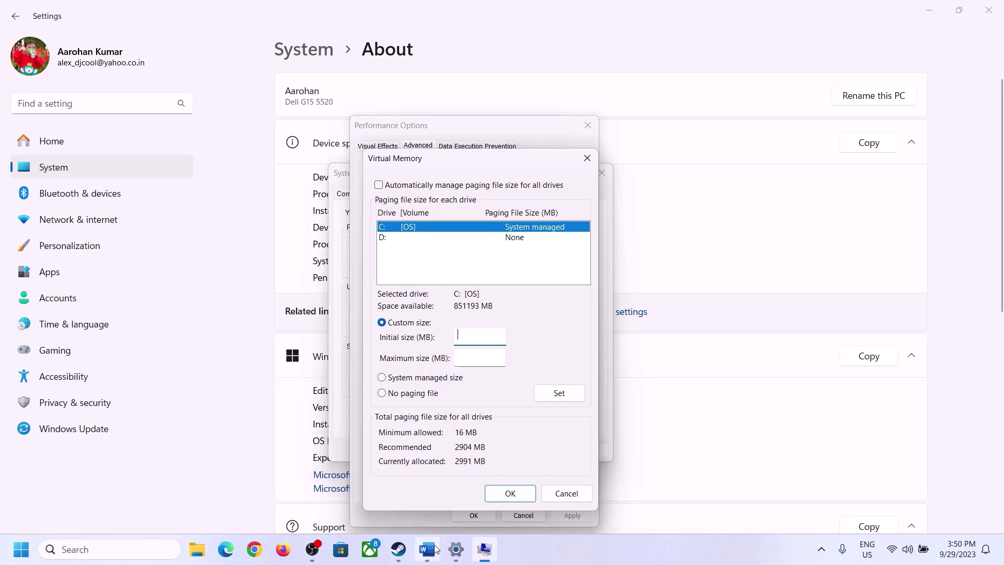
mouse_move(456, 550)
mouse_move(452, 484)
key("super+r")
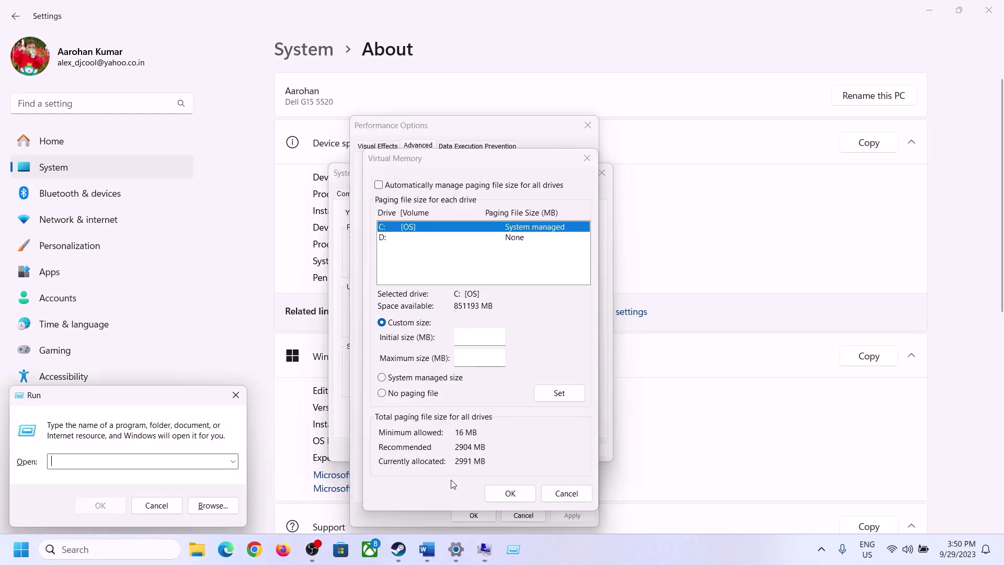
type("ca")
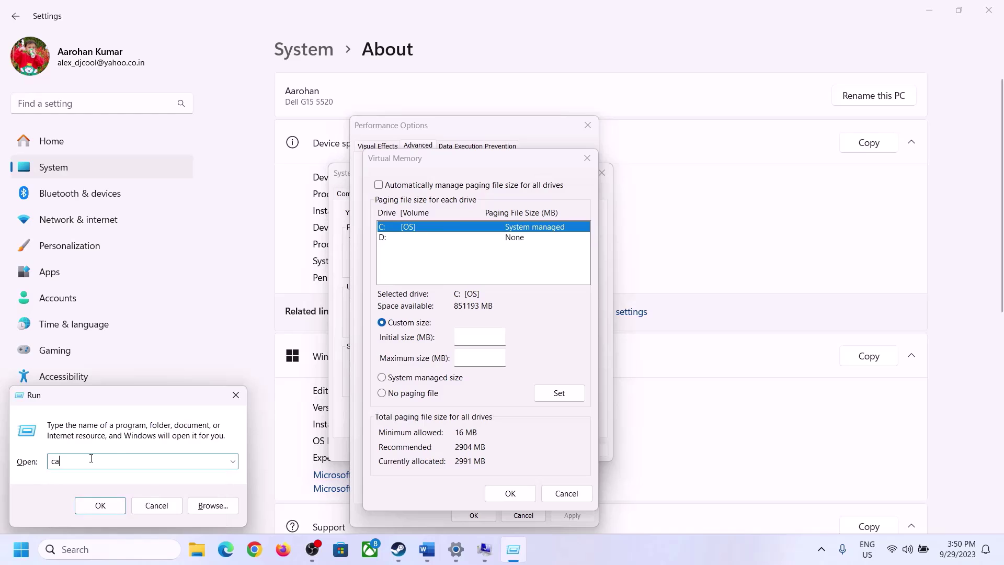
type("lc")
left_click(101, 505)
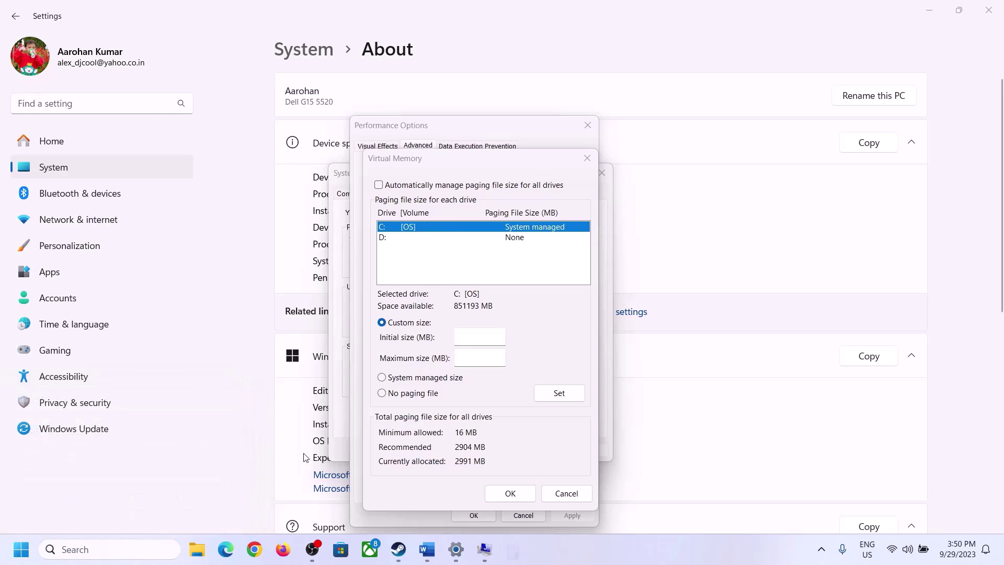
left_click_drag(125, 20, 731, 175)
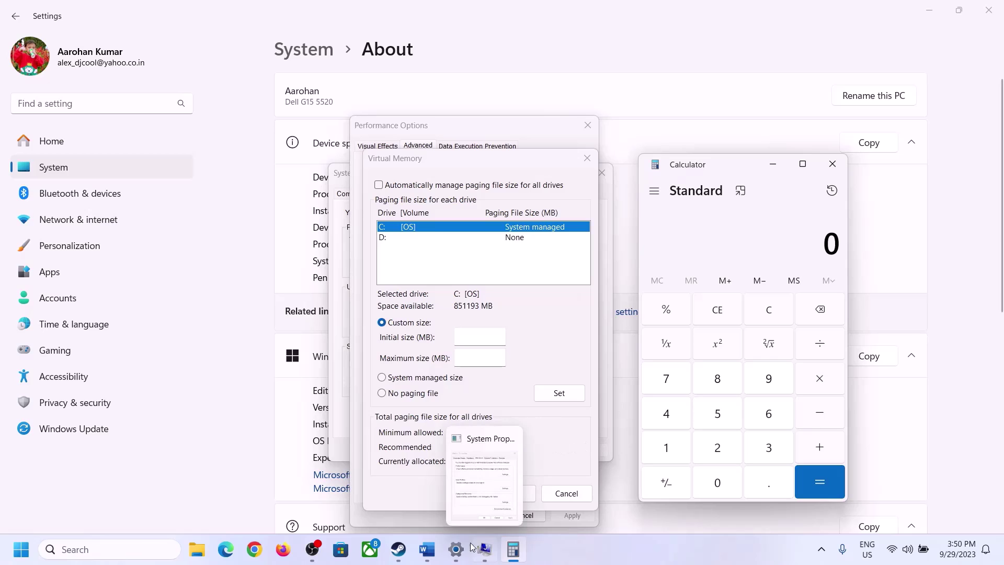
left_click(426, 559)
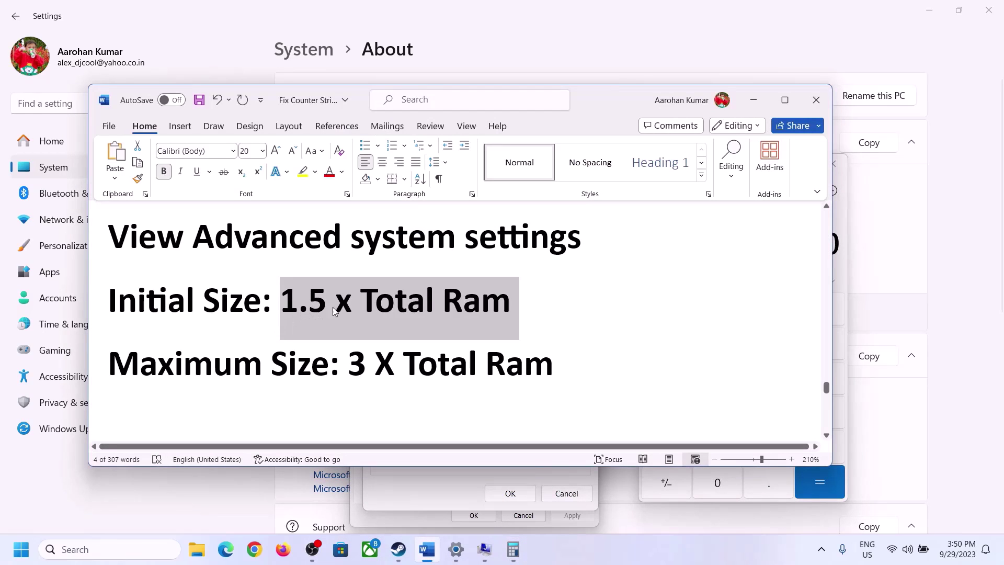
left_click(513, 549)
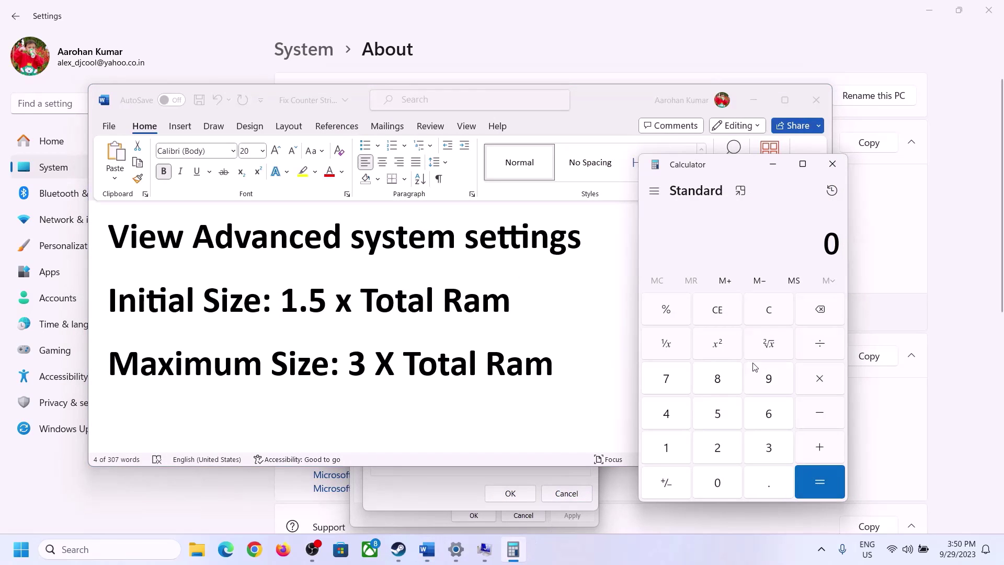
left_click(669, 450)
left_click(765, 422)
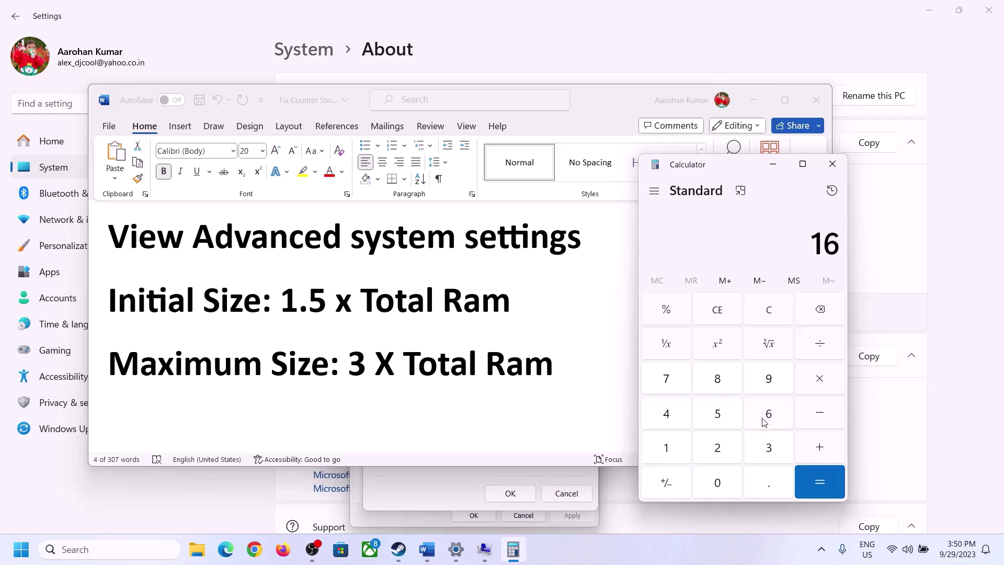
left_click(770, 319)
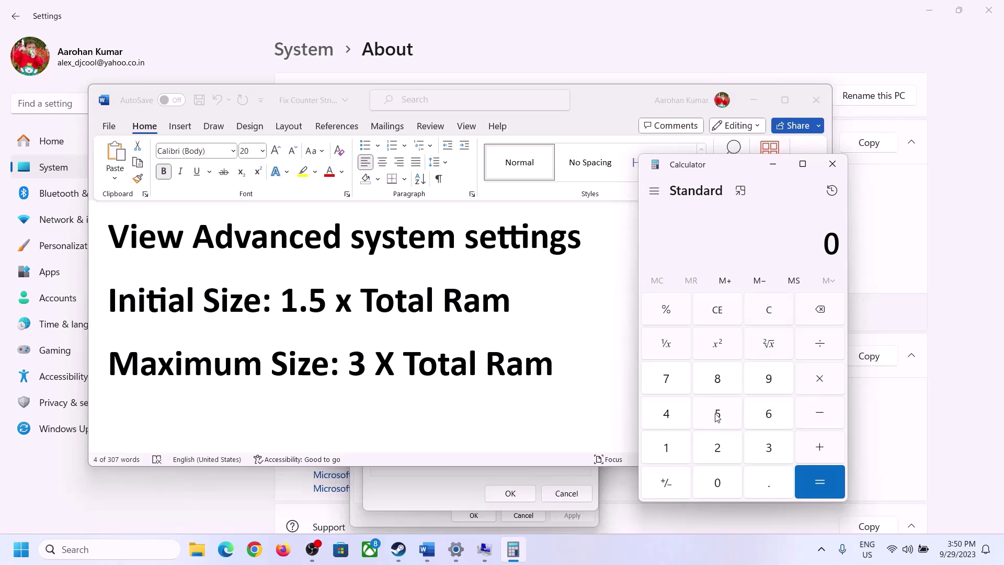
- Calculate 16 × 1024 in Calculator to convert the installed RAM to megabytes
left_click(674, 449)
left_click(754, 416)
left_click(819, 384)
left_click(666, 451)
left_click(719, 491)
left_click(720, 453)
left_click(672, 418)
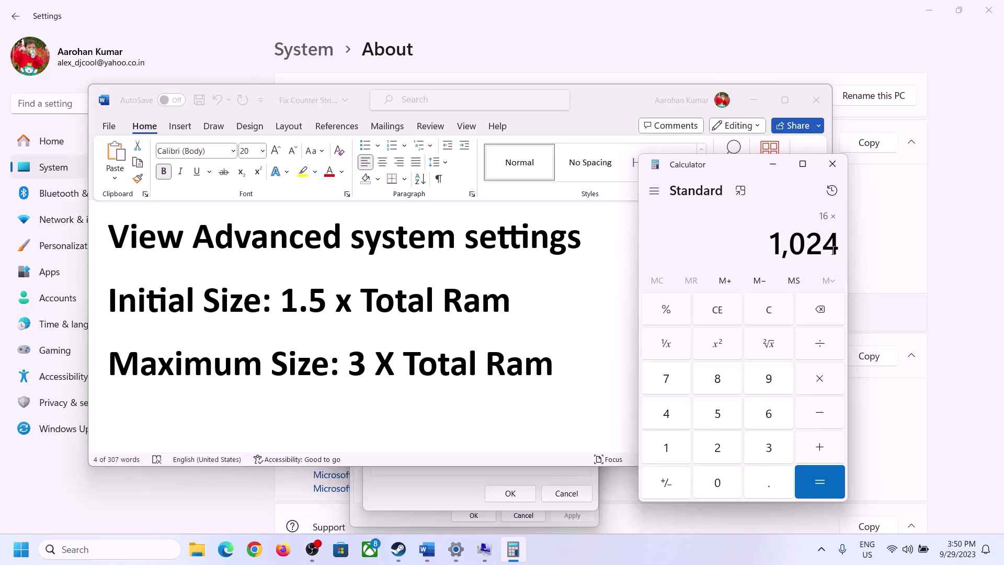
left_click(819, 483)
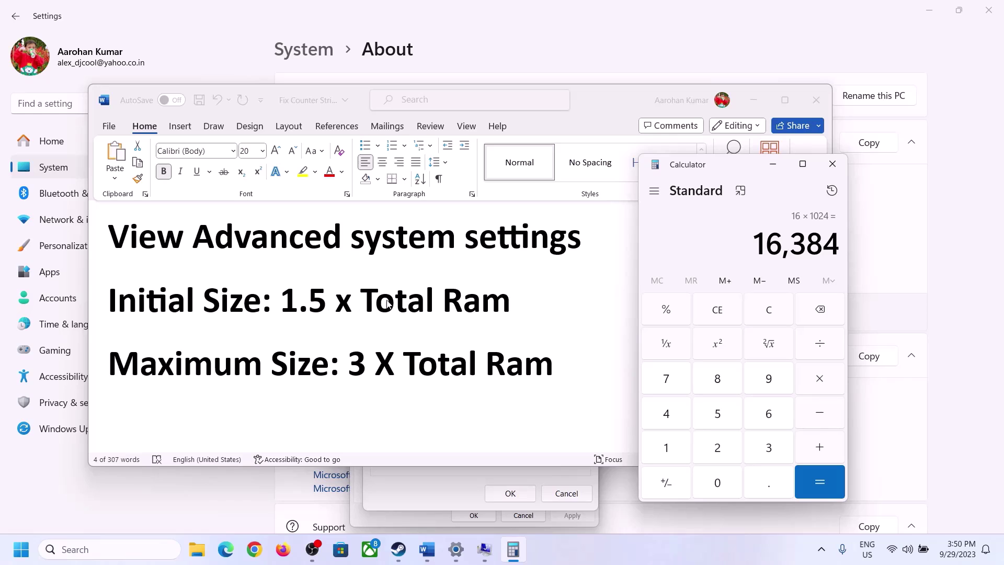
- Multiply the RAM in megabytes by 1.5 to get the initial paging file size
left_click(823, 384)
left_click(680, 453)
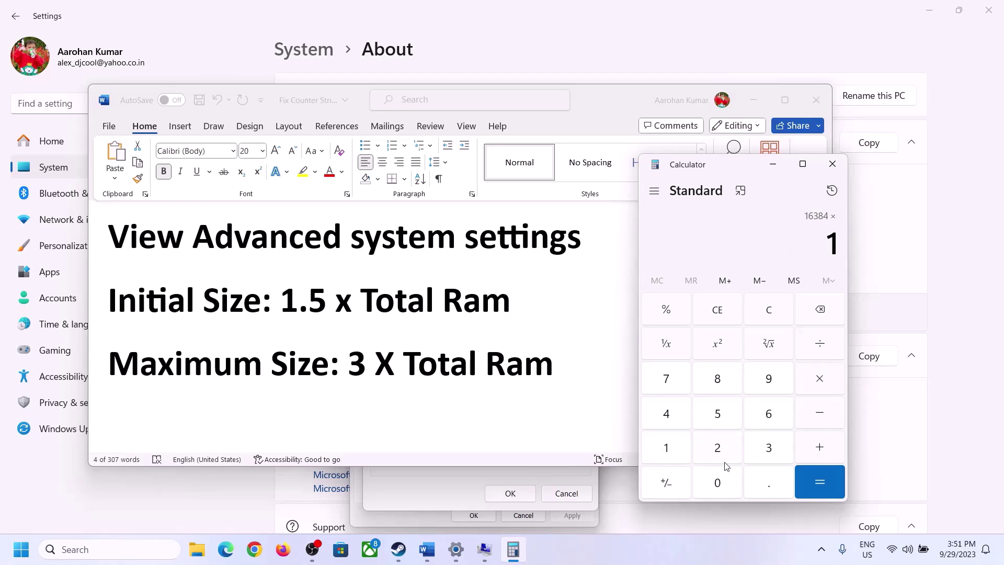
left_click(765, 494)
left_click(722, 417)
left_click(818, 481)
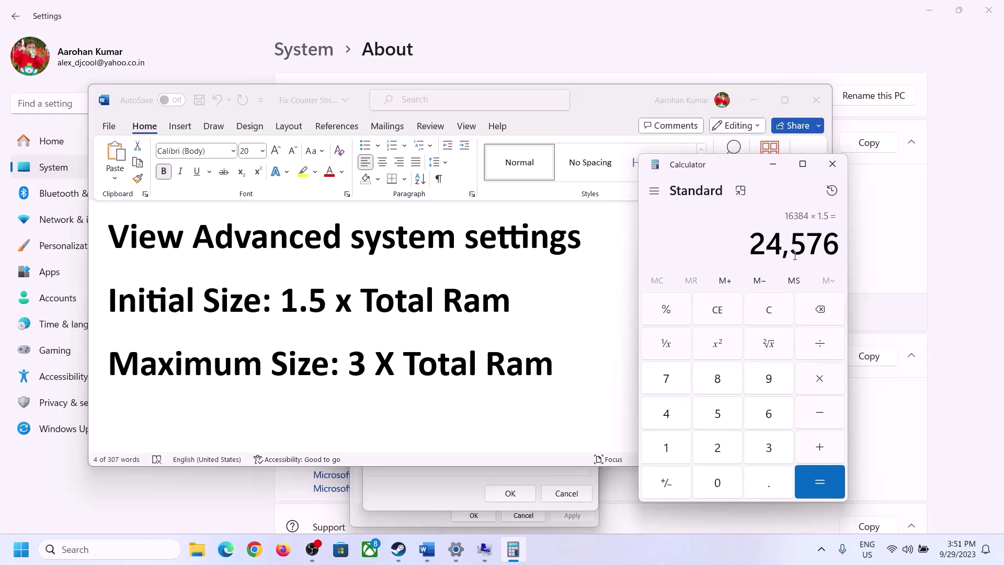
- Set the custom initial size to 24576 MB in the Virtual Memory dialog and move on to the maximum size
left_click(487, 471)
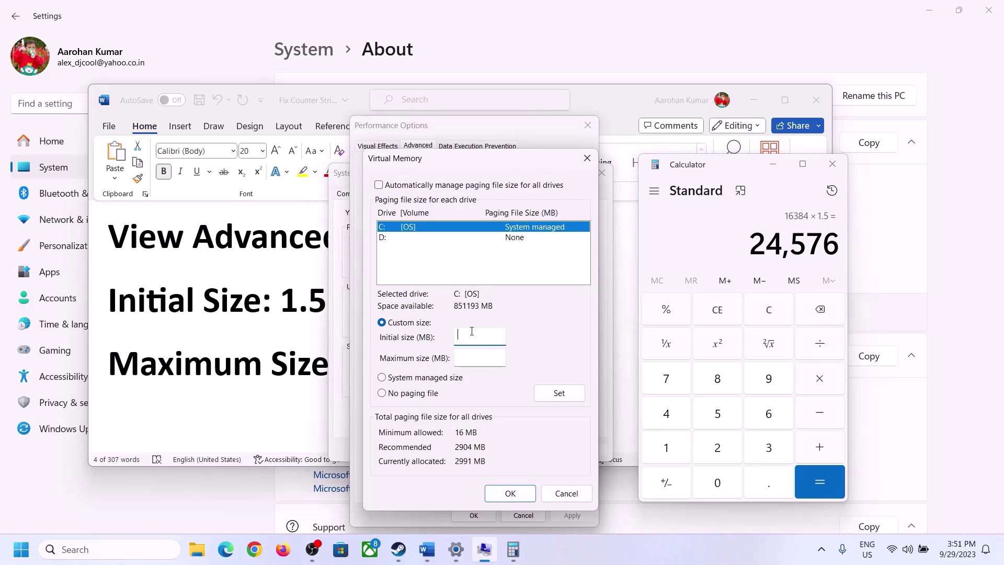
type("24576")
left_click(501, 358)
- Check the Maximum Size formula in the Word document, clear Calculator, and recheck the installed RAM in Settings
left_click(299, 368)
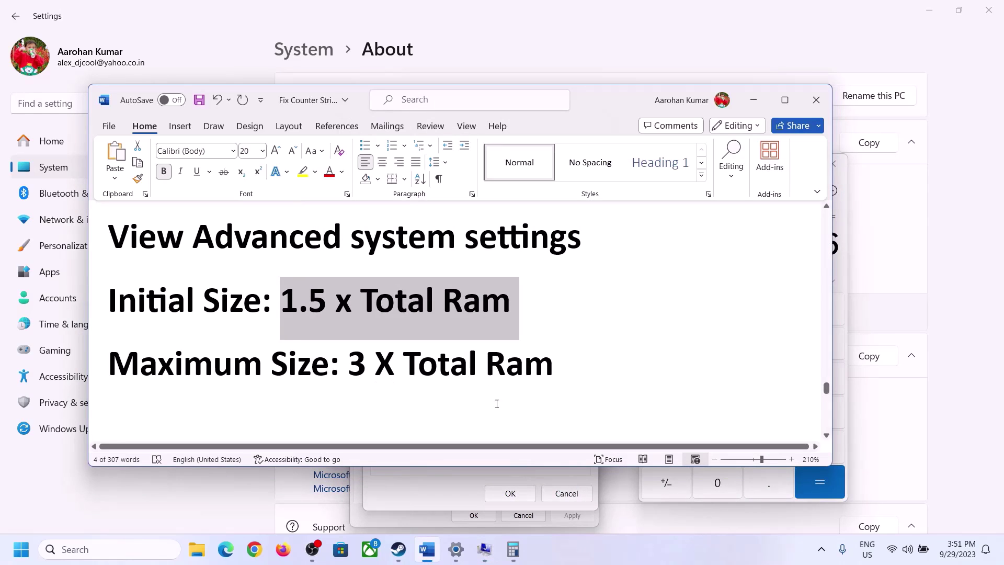
left_click(843, 271)
left_click(778, 312)
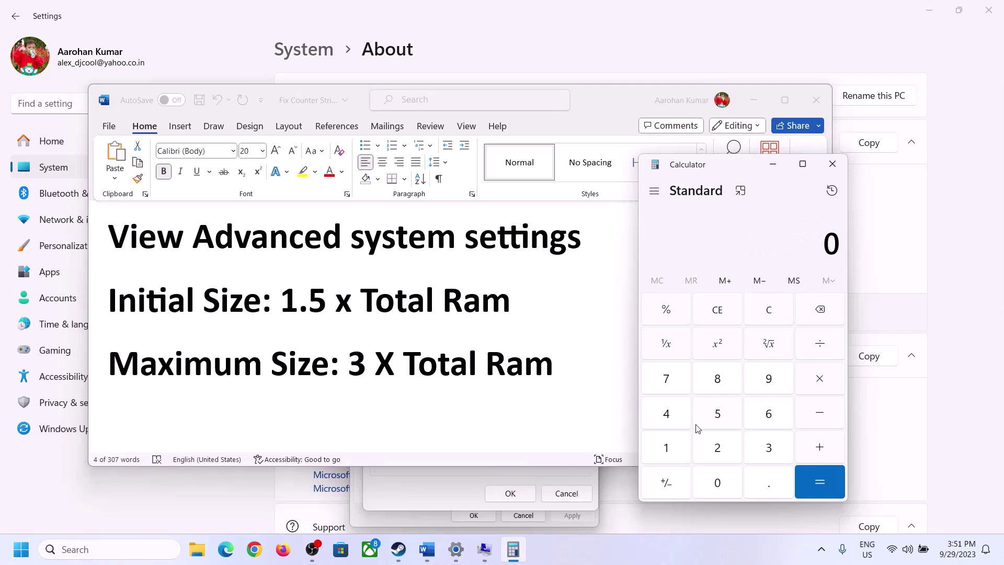
left_click(456, 555)
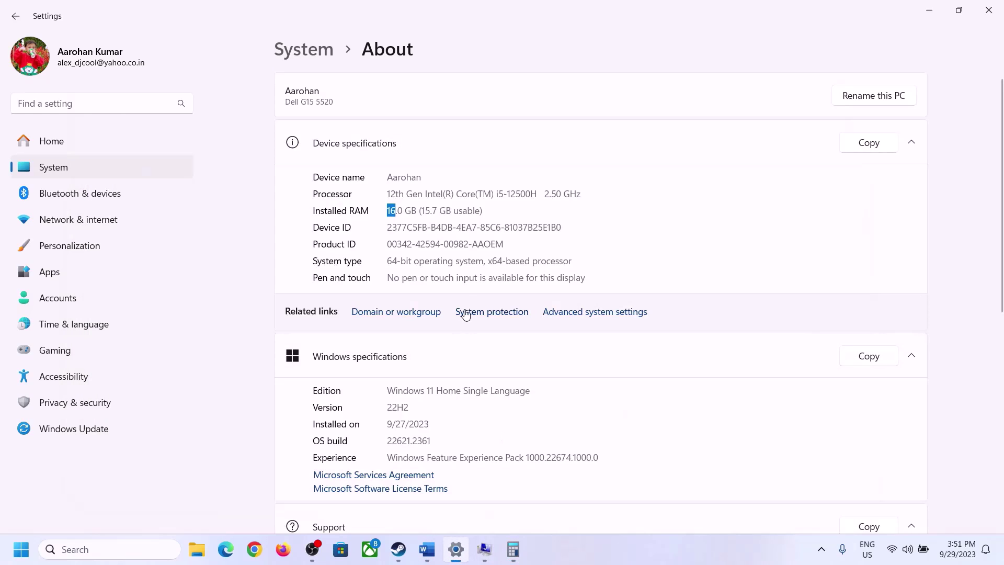
left_click(513, 548)
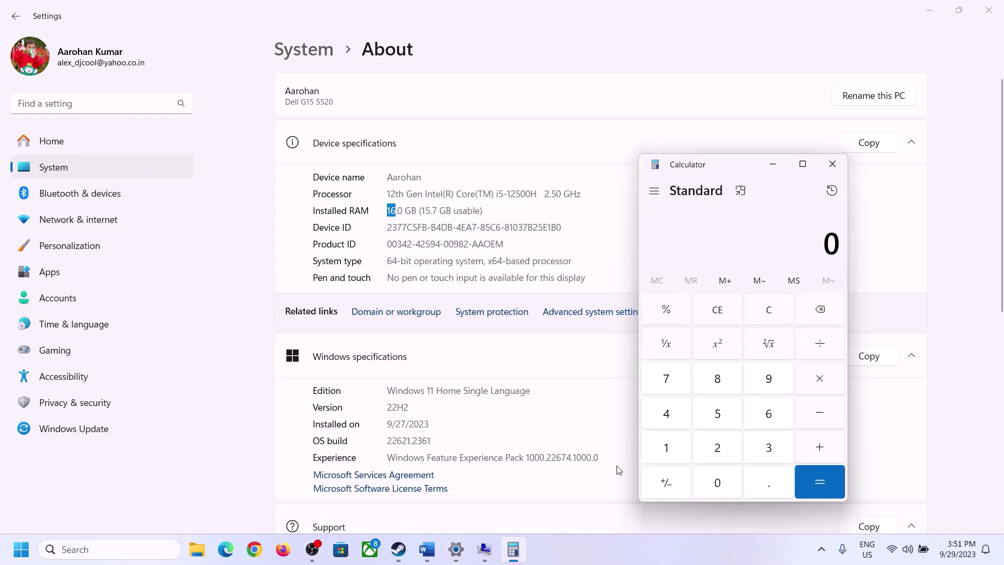
- Calculate 16 × 1024 again in Calculator as the base for the maximum size
left_click(667, 447)
left_click(765, 415)
left_click(810, 379)
left_click(672, 445)
left_click(710, 477)
left_click(719, 445)
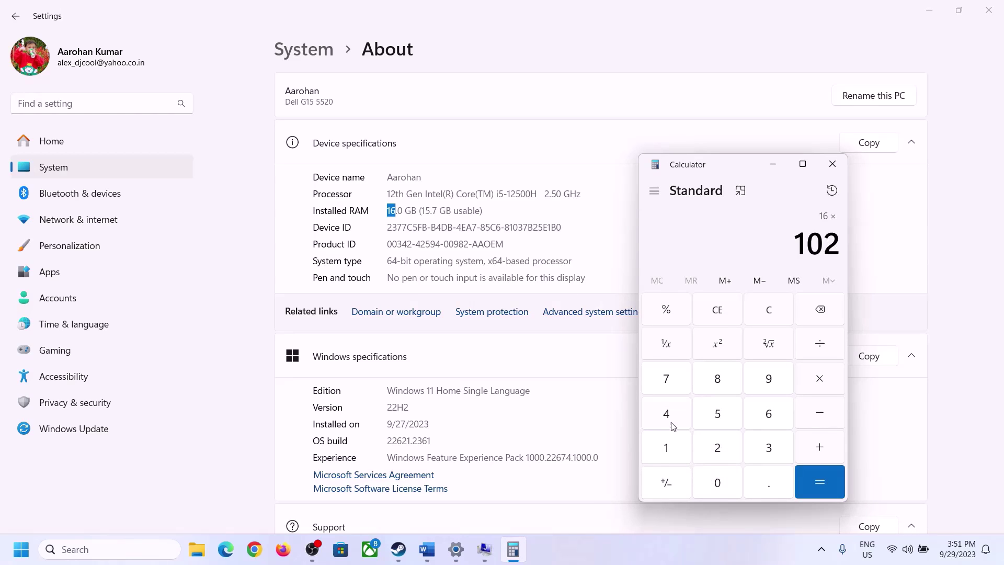
left_click(672, 416)
left_click(809, 489)
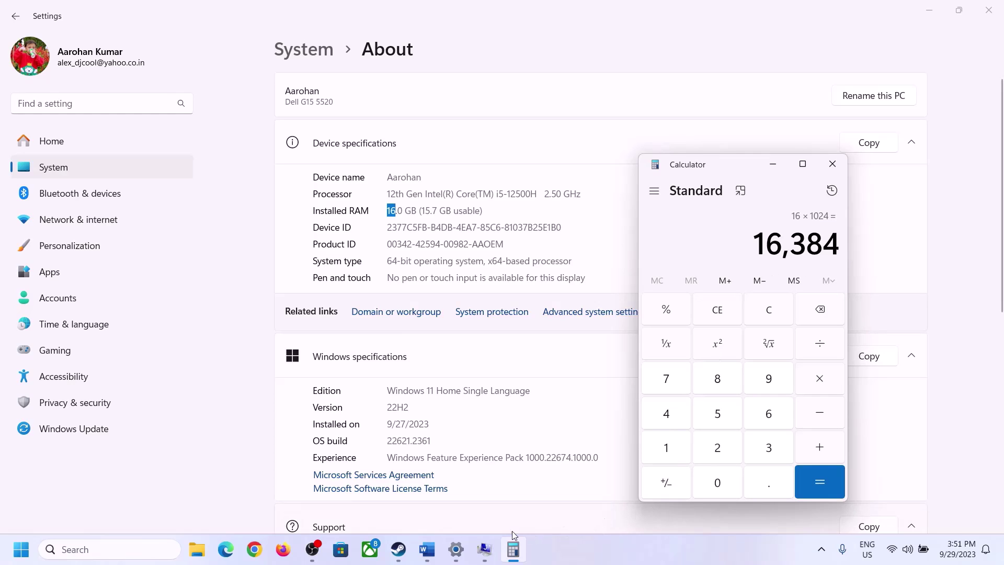
- Check the Maximum Size formula in the Word document and multiply the RAM in megabytes by 3 in Calculator
left_click(427, 549)
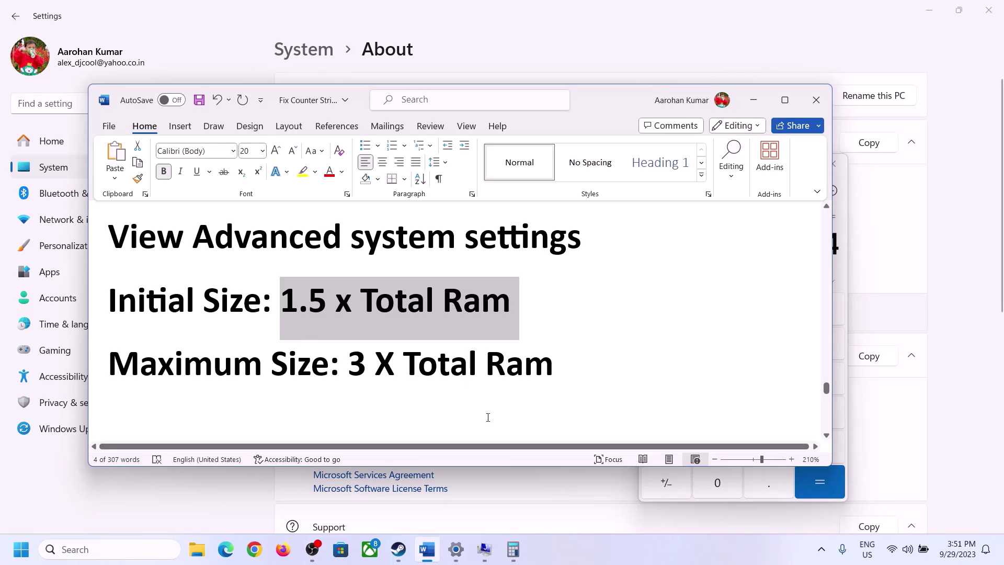
left_click(845, 277)
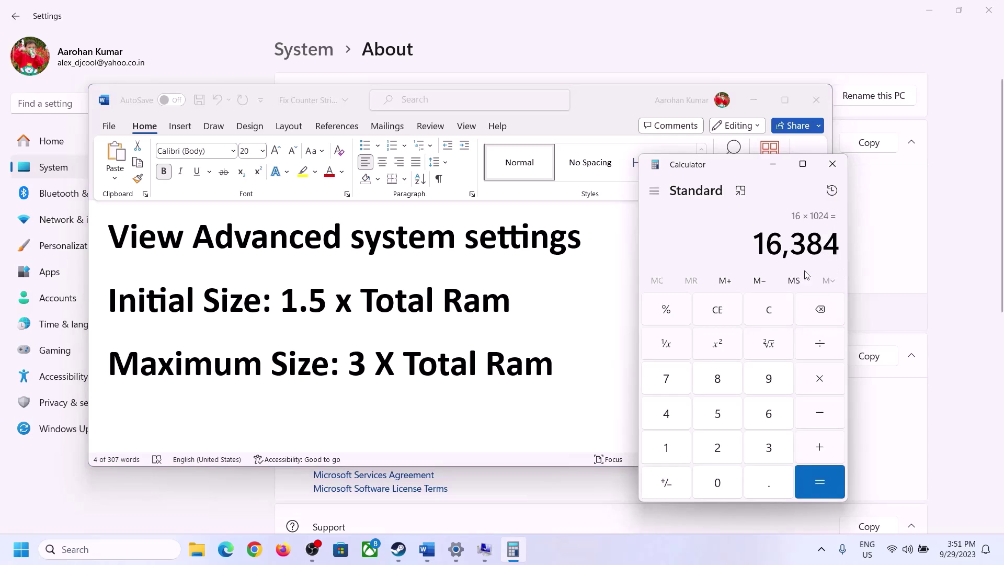
left_click(820, 383)
left_click(760, 448)
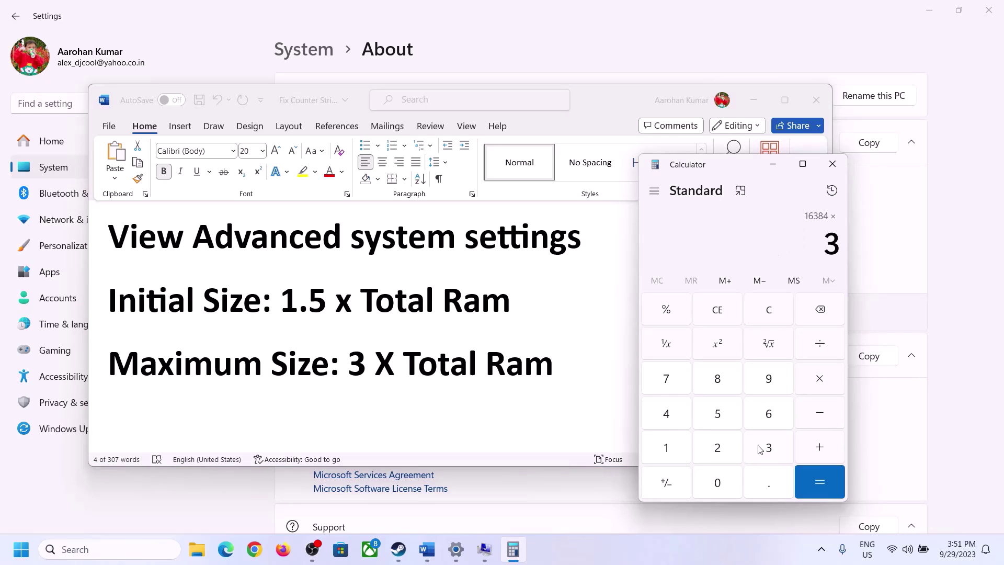
left_click(828, 479)
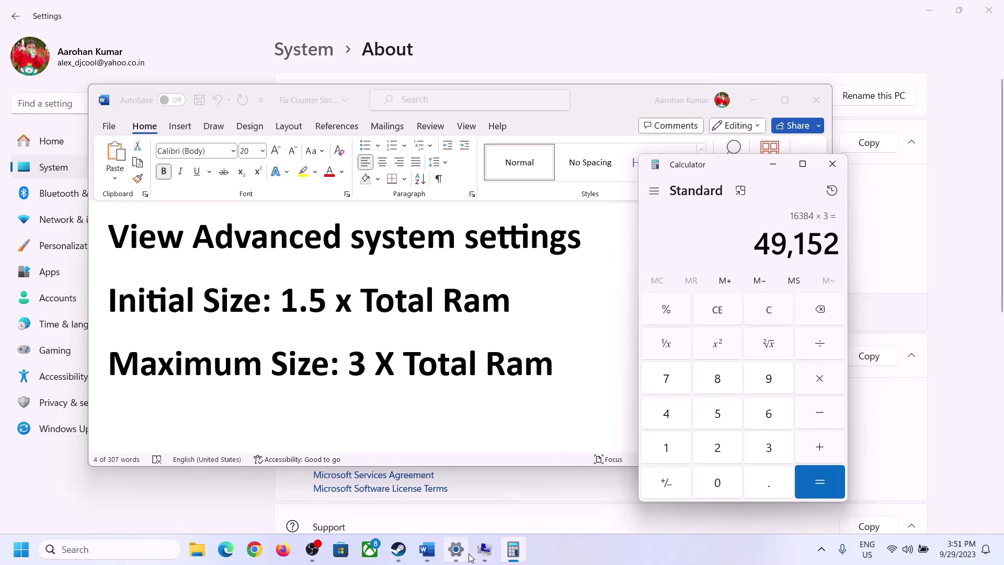
- Set the C: drive's custom maximum paging file size to 49152 MB and confirm the Virtual Memory settings
left_click(484, 549)
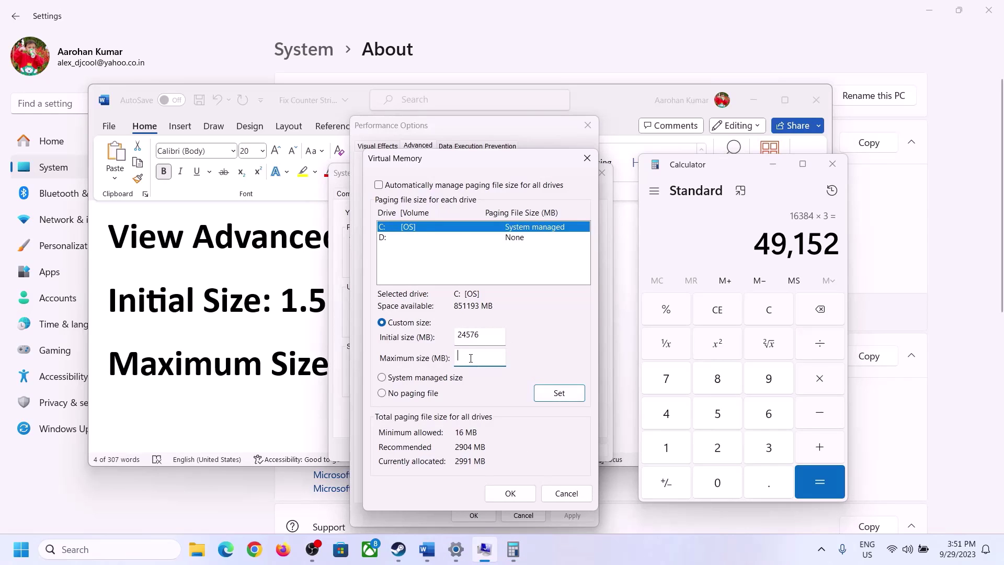
type("49152")
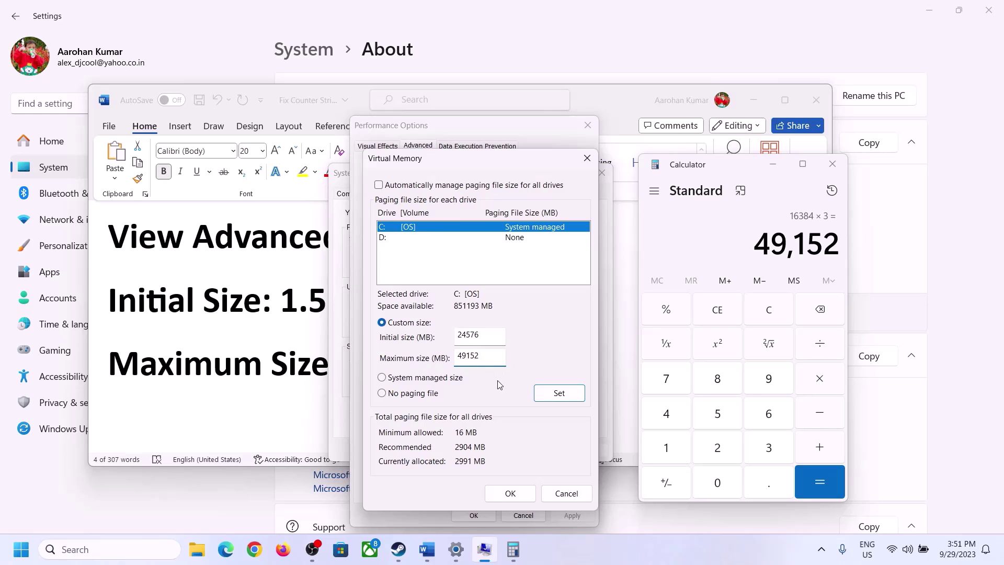
left_click(559, 394)
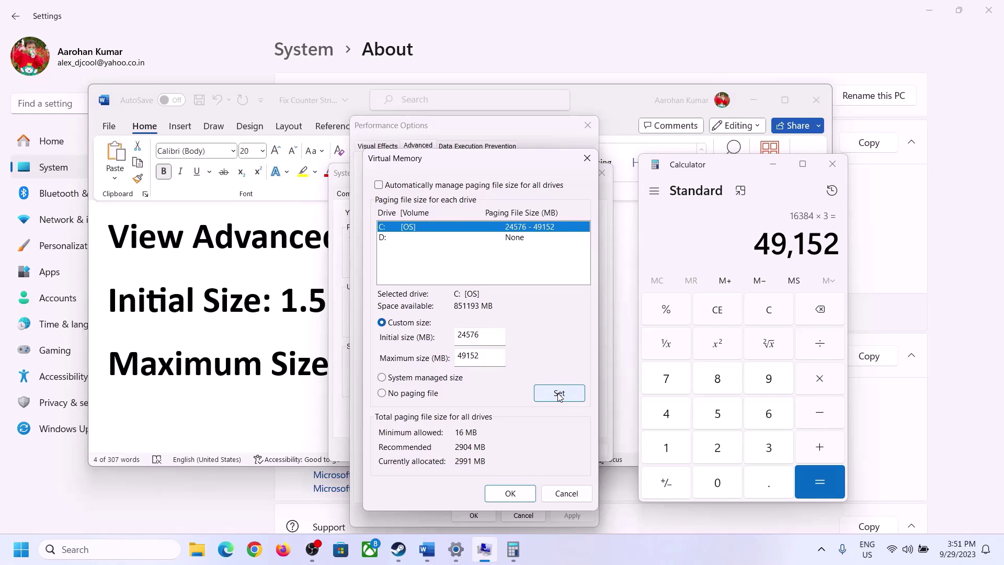
left_click(510, 494)
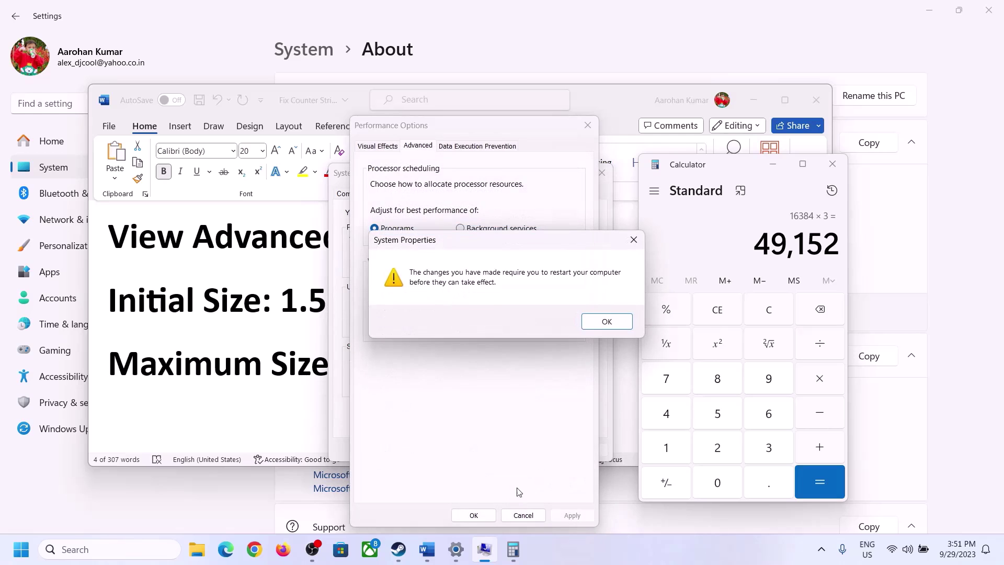
left_click(619, 325)
- Accept the changes in Performance Options and System Properties, and dismiss the restart prompt without restarting
left_click(572, 515)
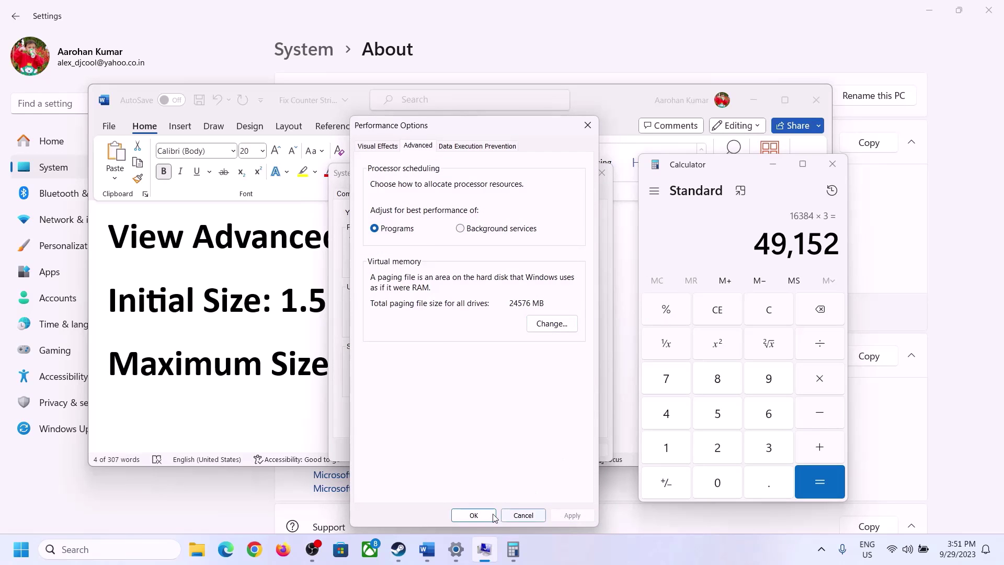
left_click(475, 516)
left_click(477, 448)
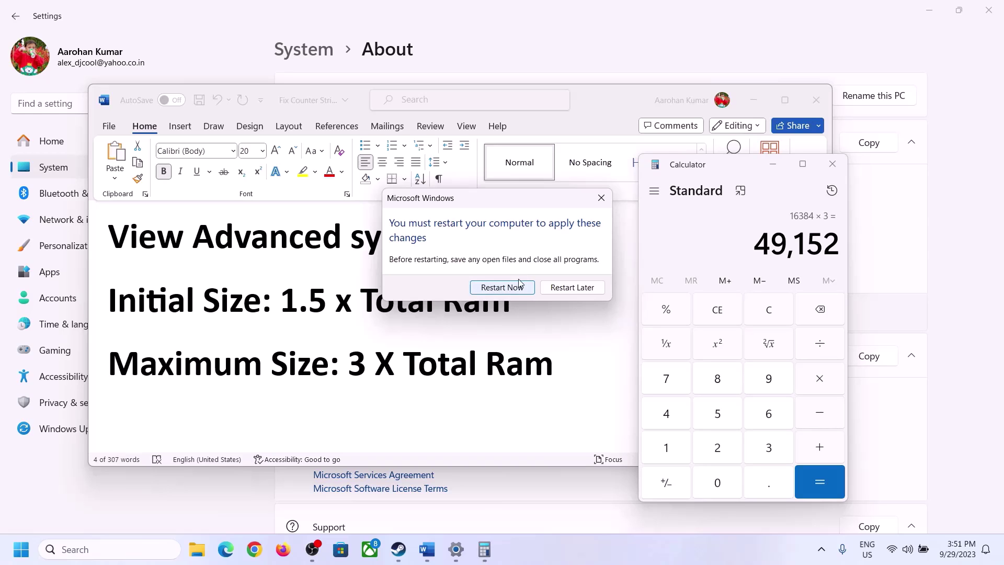
left_click(600, 197)
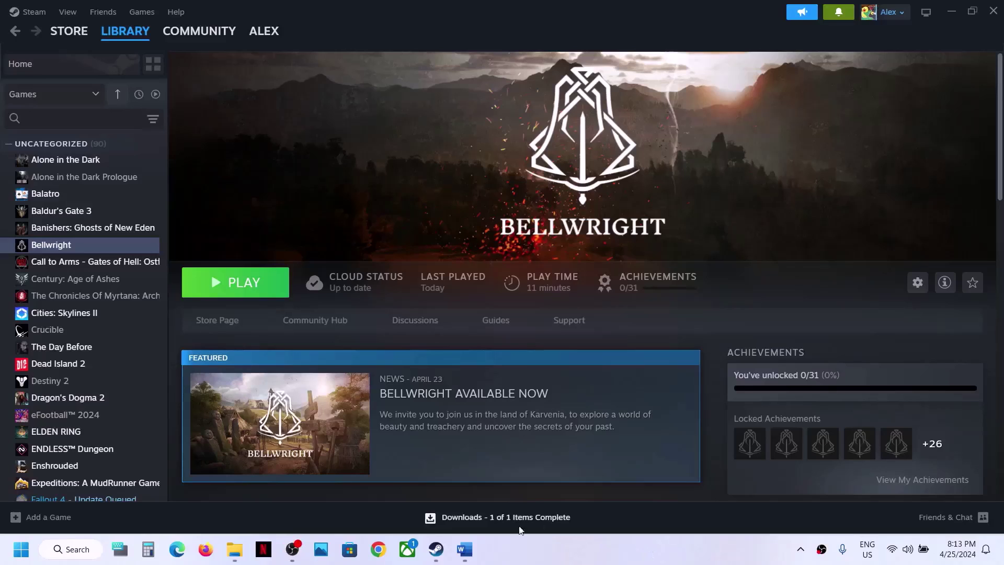
- Read Step 9 in the Word document about backing up and renaming or deleting save game files, and return to Steam
left_click(466, 550)
scroll(363, 314, "down", 8)
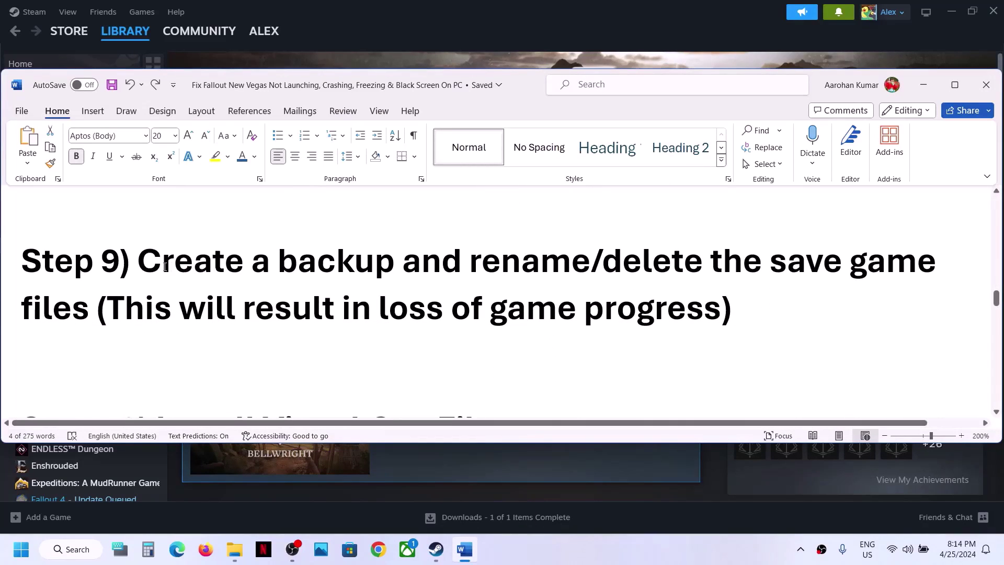
left_click_drag(166, 267, 54, 304)
left_click(141, 321)
left_click_drag(111, 304, 752, 297)
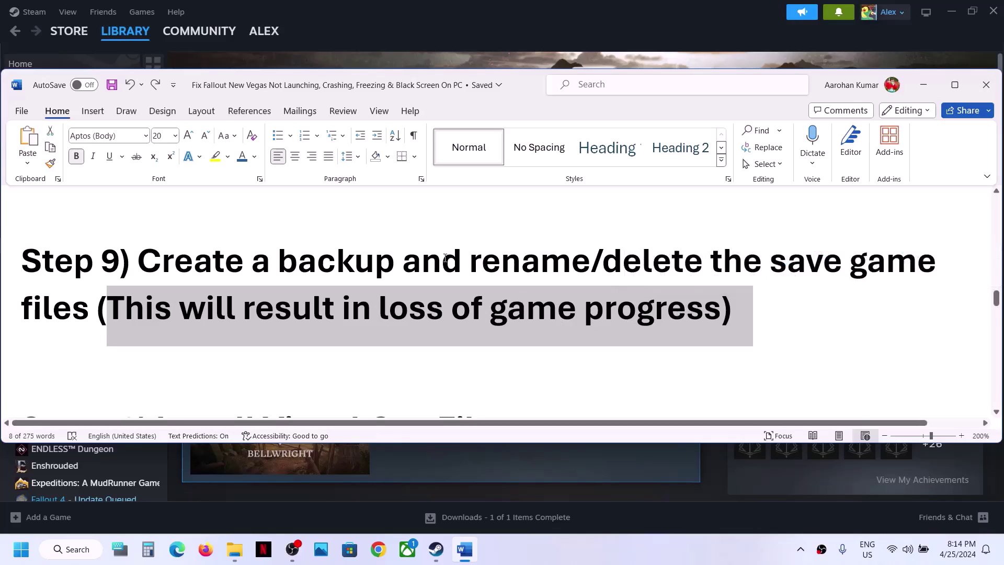
left_click(417, 260)
left_click(541, 35)
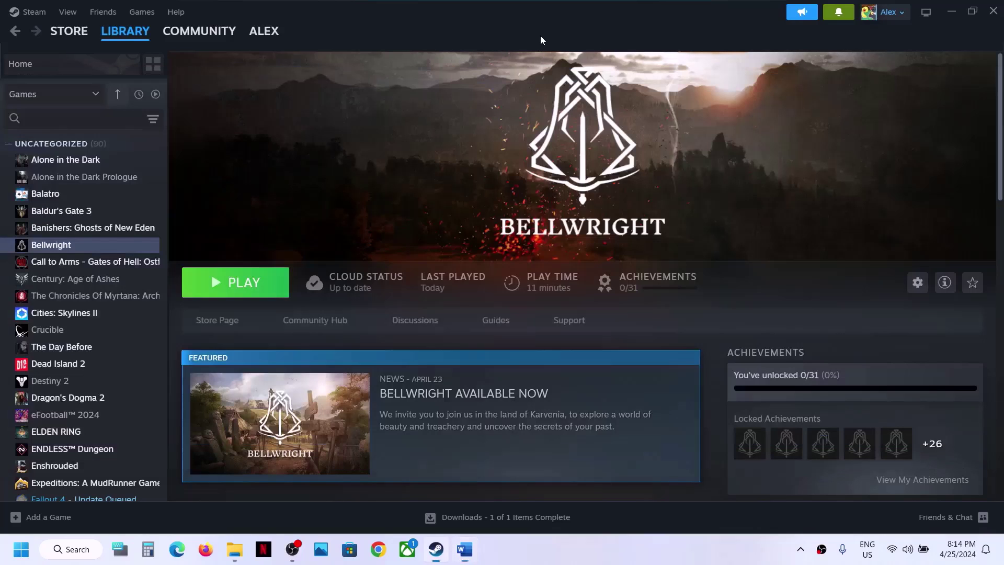
- Switch to File Explorer and open the current account's profile folder under Users on the C: drive
left_click(236, 556)
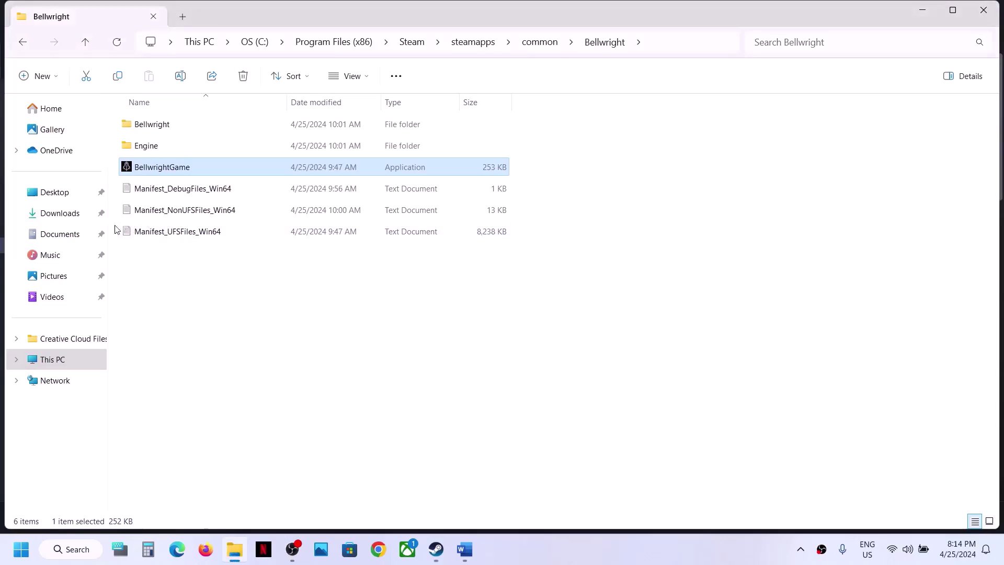
left_click(52, 359)
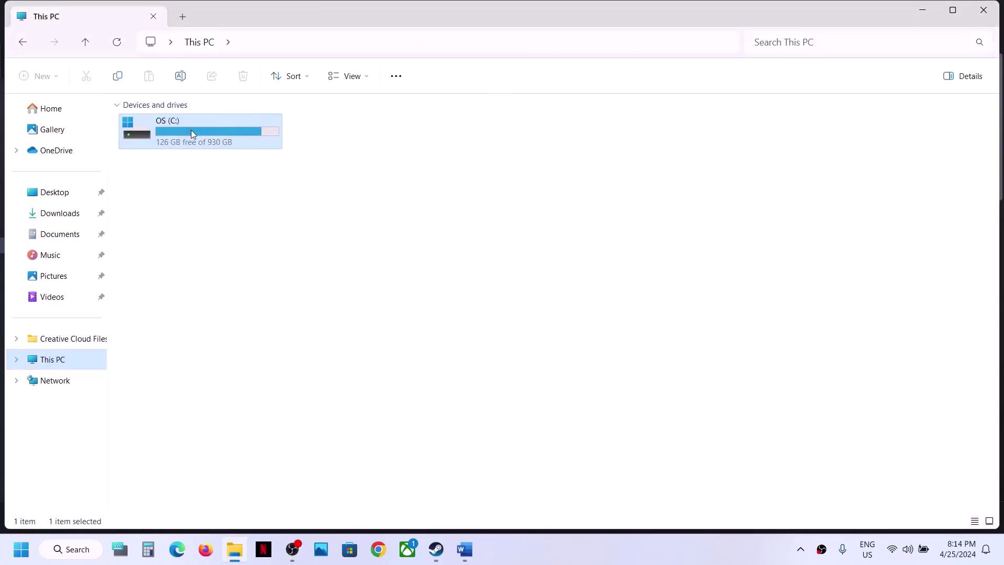
double_click(192, 133)
scroll(194, 296, "down", 5)
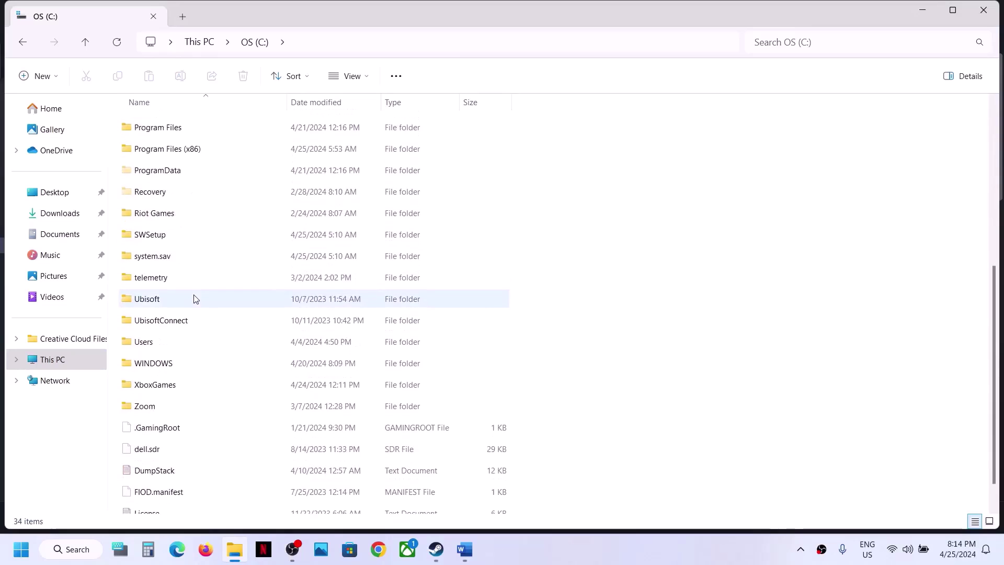
scroll(193, 298, "down", 1)
double_click(149, 312)
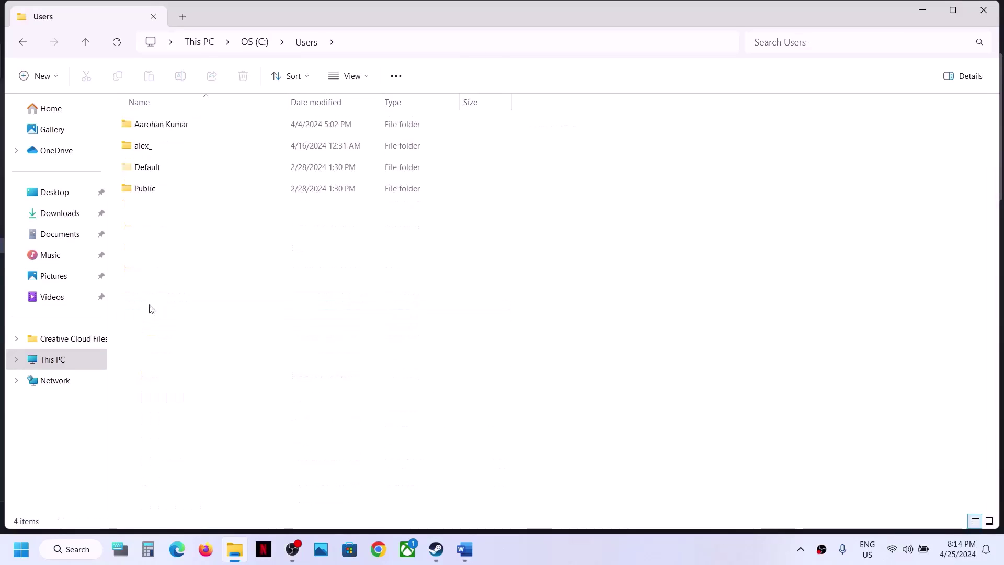
left_click(150, 147)
double_click(167, 145)
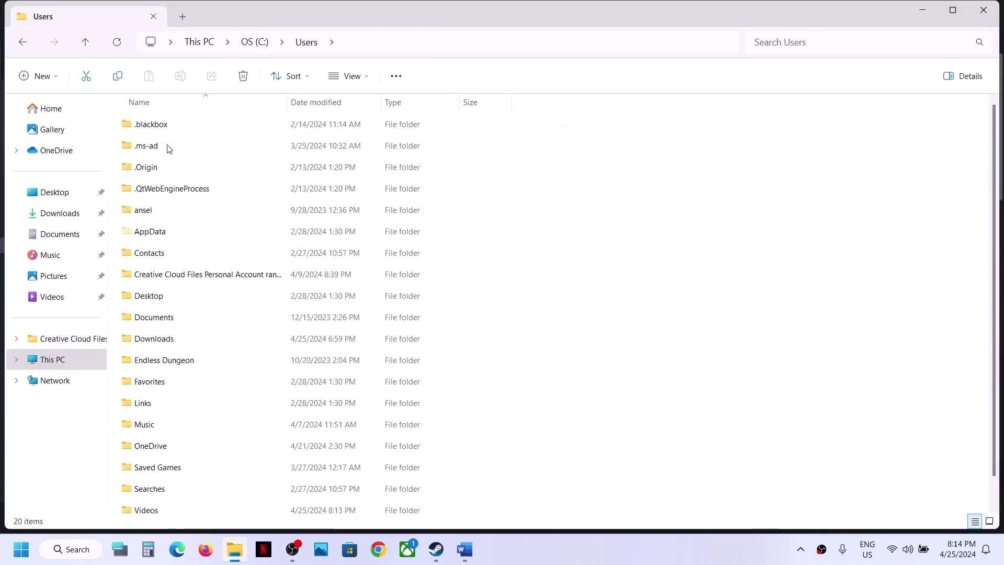
- Check the hidden items display setting and open the AppData folder in the user profile
left_click(169, 228)
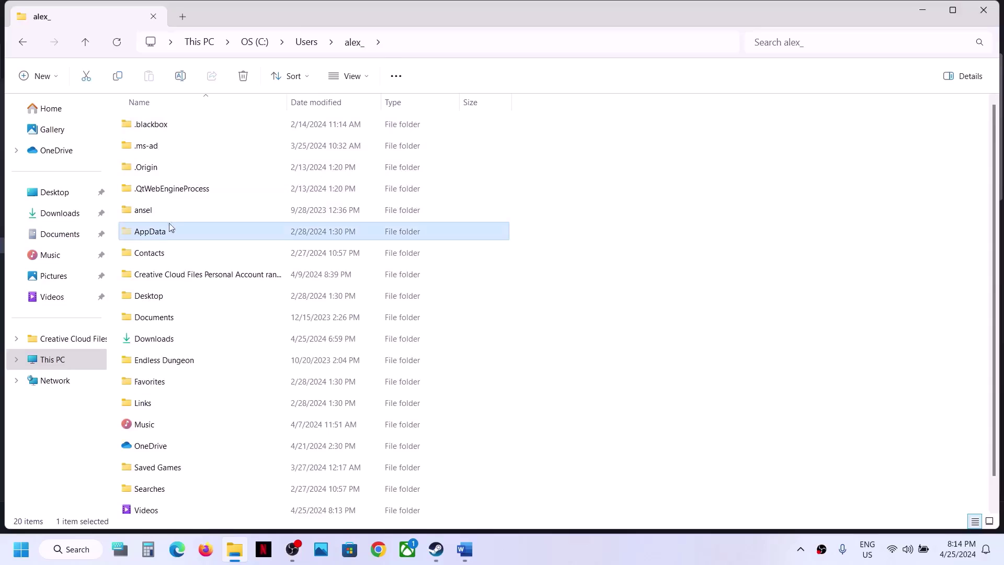
left_click(368, 80)
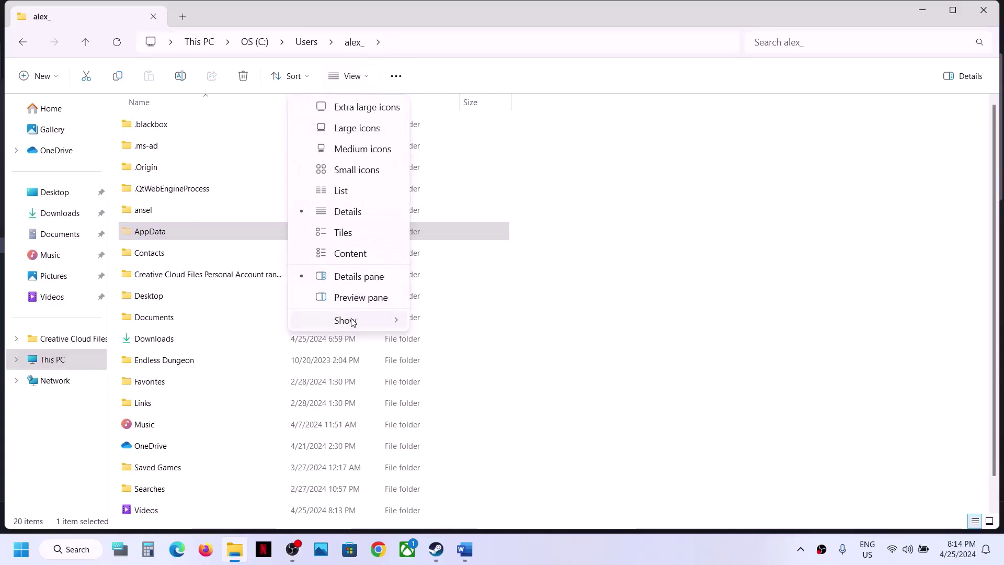
mouse_move(353, 321)
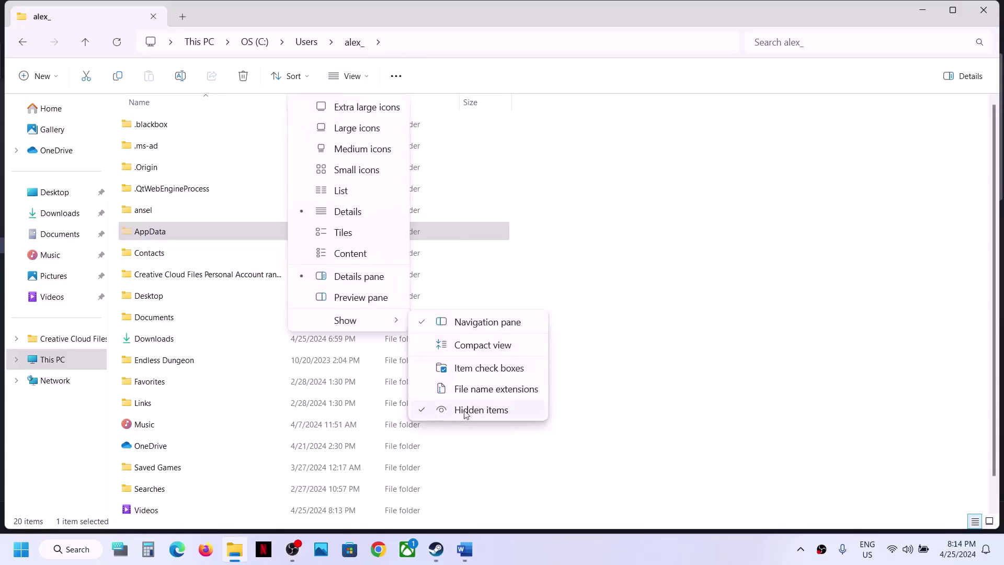
double_click(150, 230)
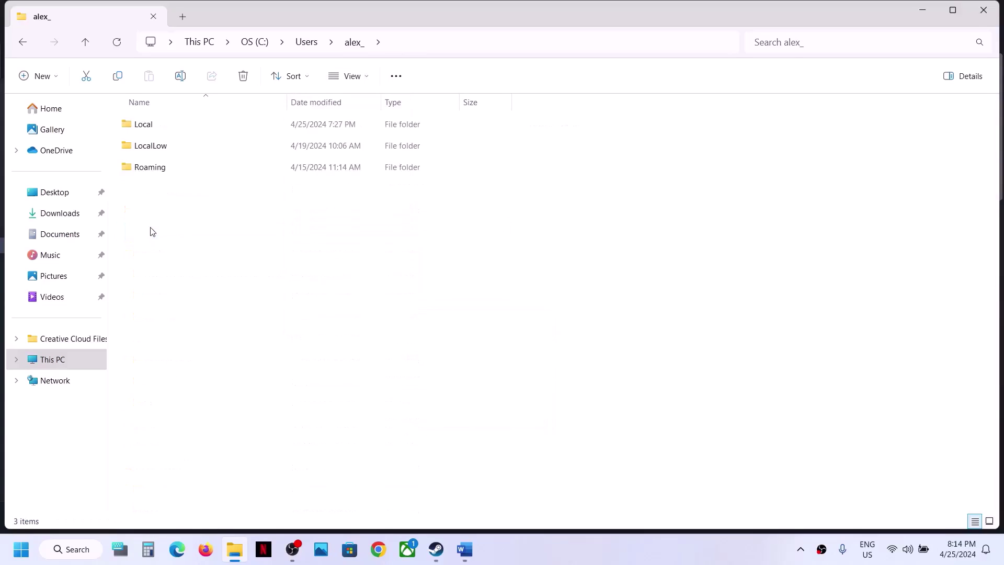
- Open the SaveGames folder under Local\Bellwright\Saved to view the Bellwright save data
double_click(169, 131)
double_click(174, 300)
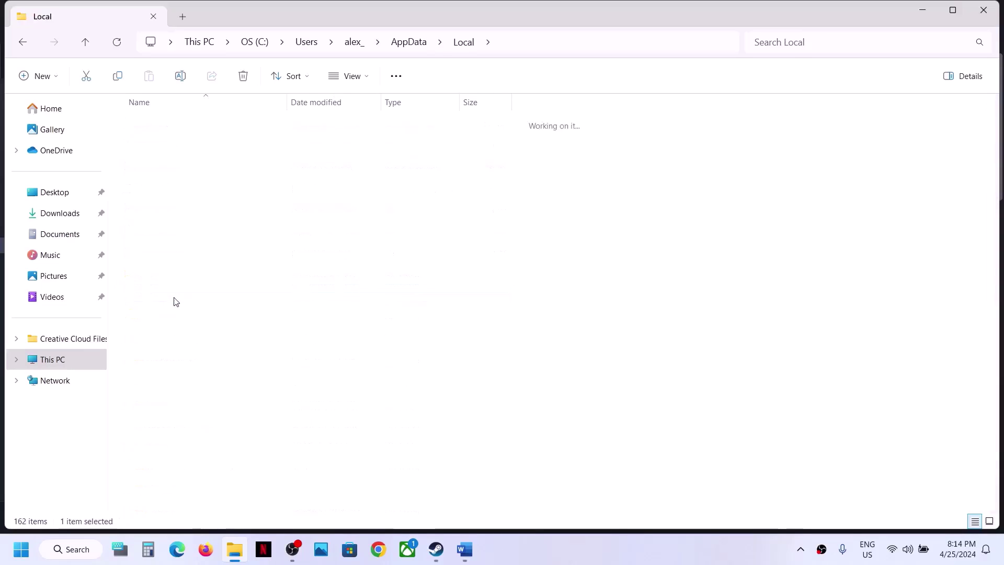
double_click(157, 147)
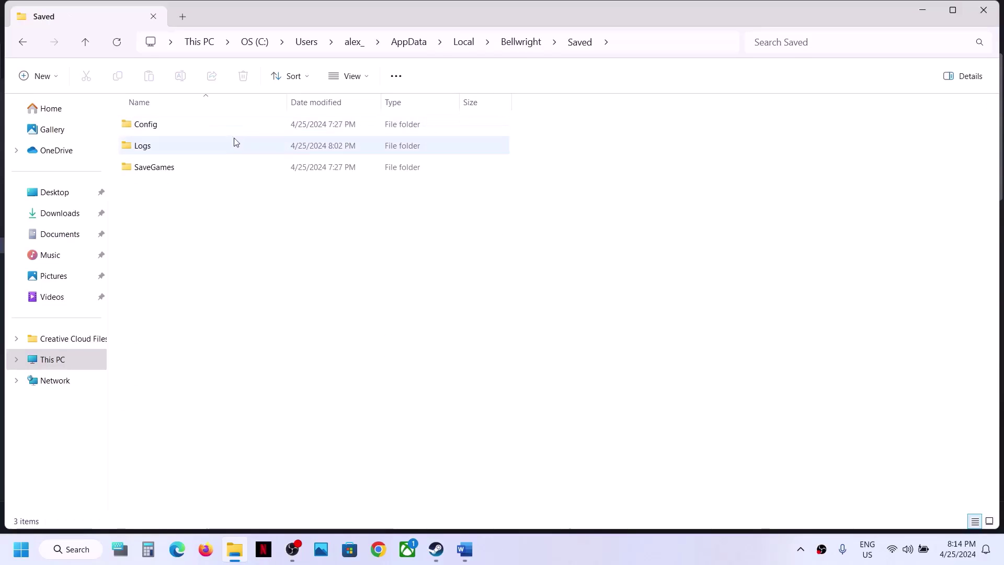
double_click(182, 167)
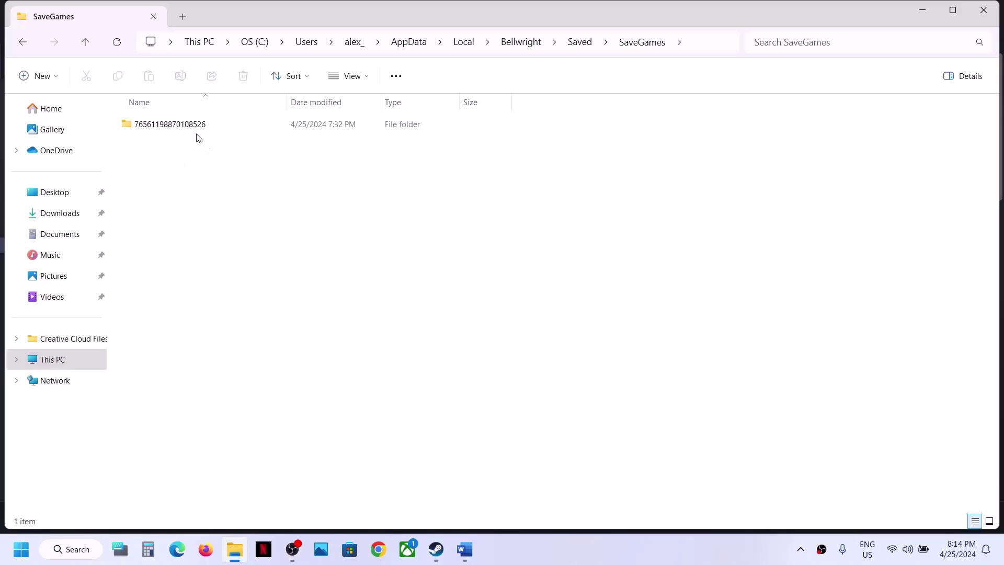
- Go back up to the Local folder and rename the Bellwright folder to Bellwright.old
left_click(86, 44)
left_click(86, 44)
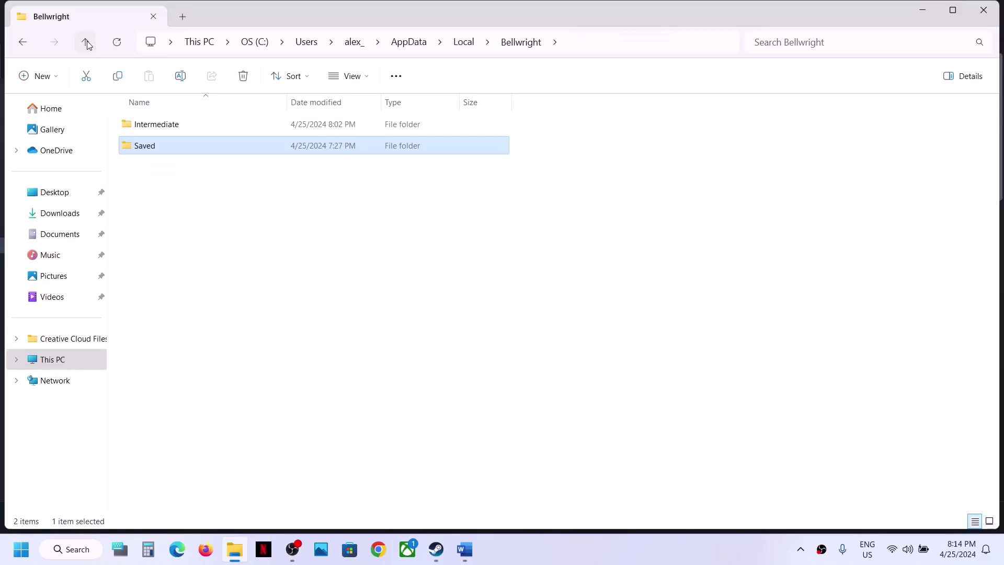
left_click(86, 44)
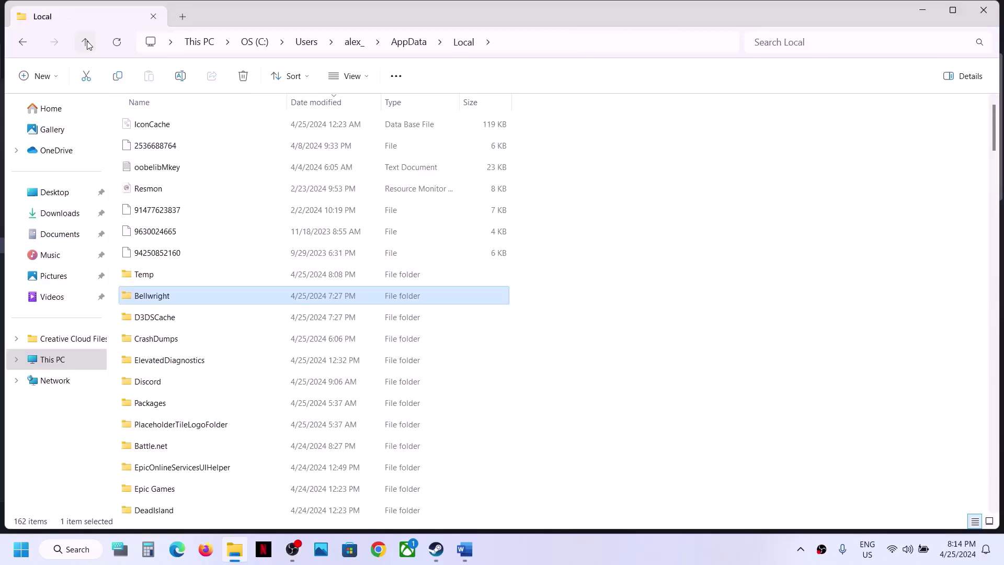
right_click(170, 302)
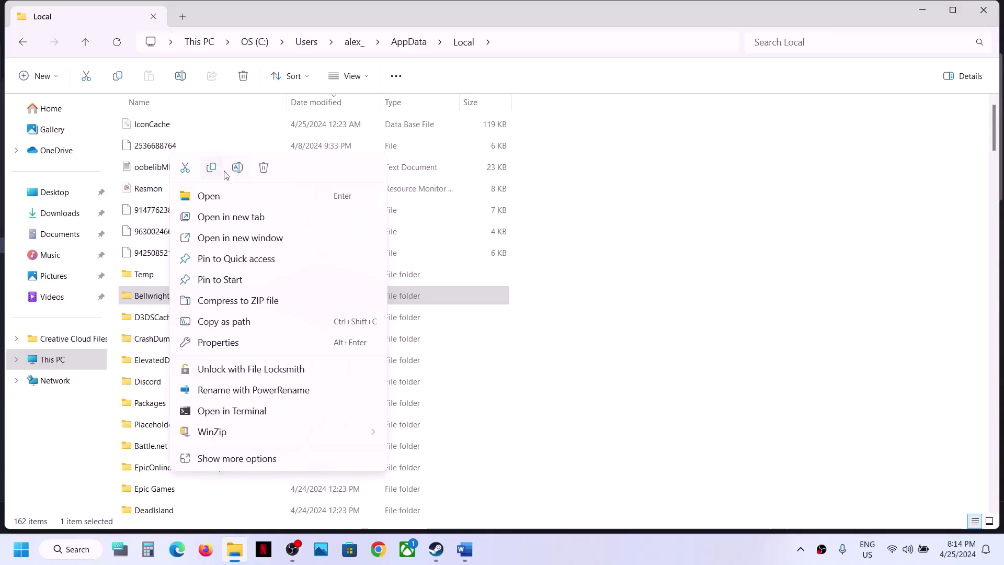
left_click(237, 167)
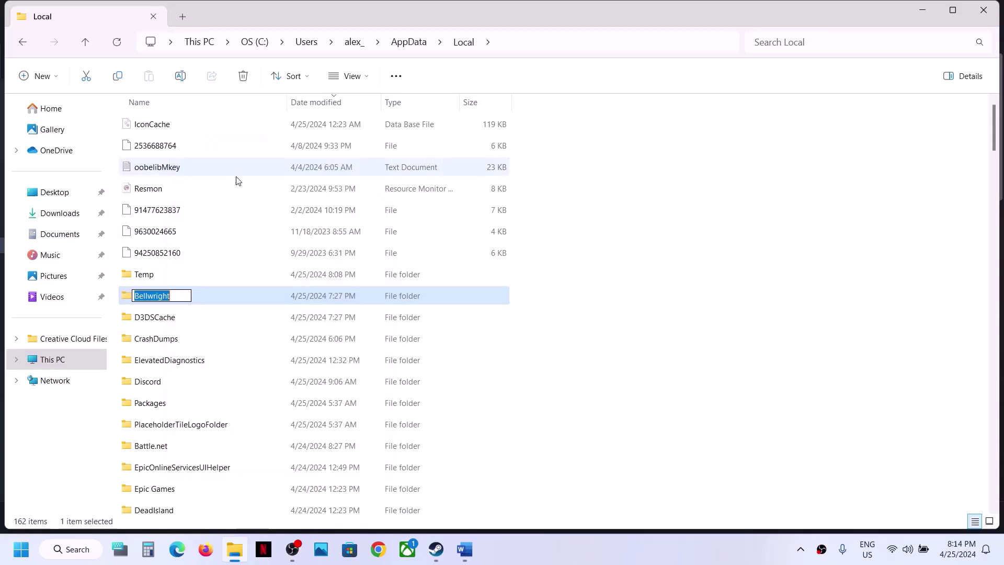
left_click(182, 299)
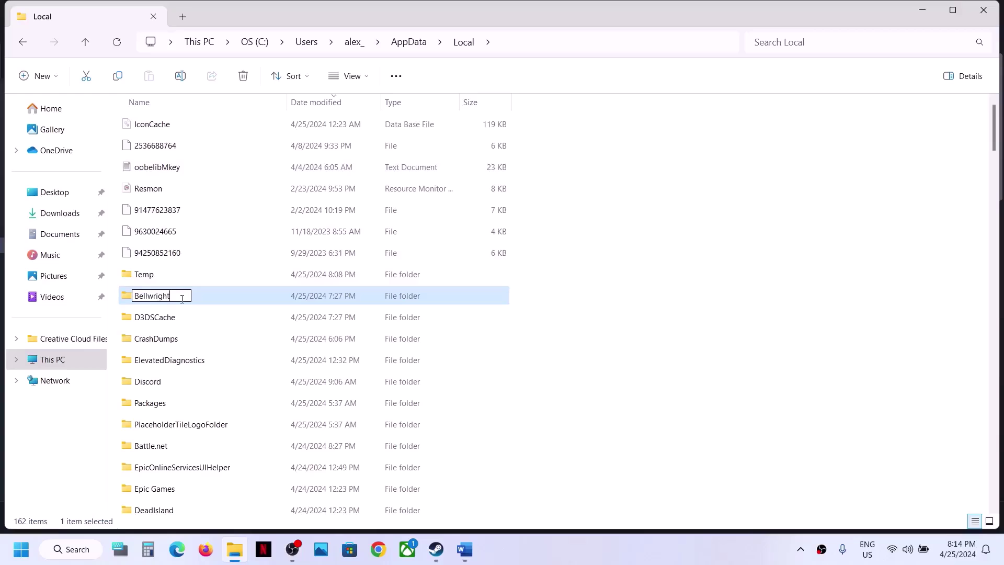
type(".old")
key("Return")
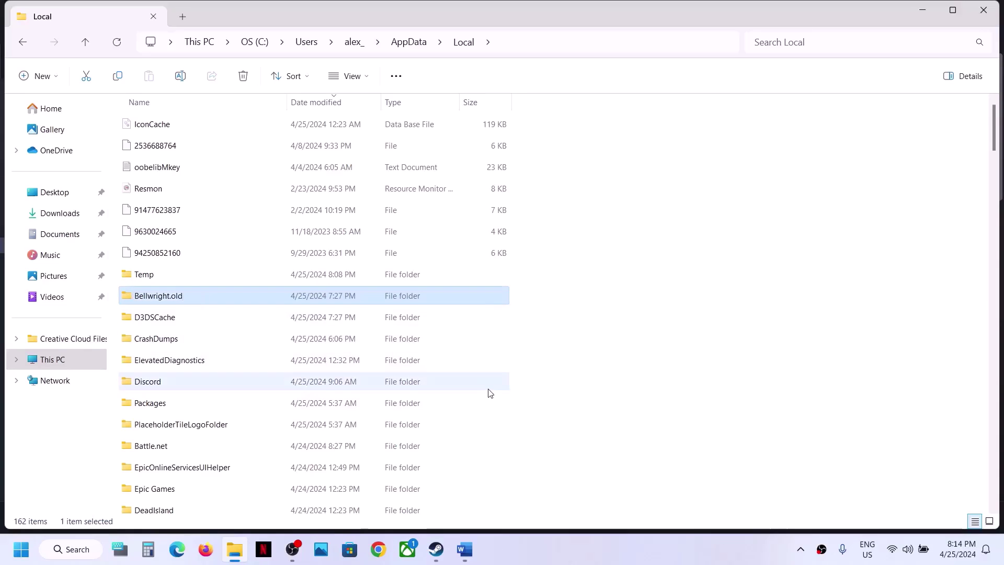
- View Bellwright's library page in Steam, minimize Steam, and look further through the folders in Local
left_click(490, 392)
left_click(437, 557)
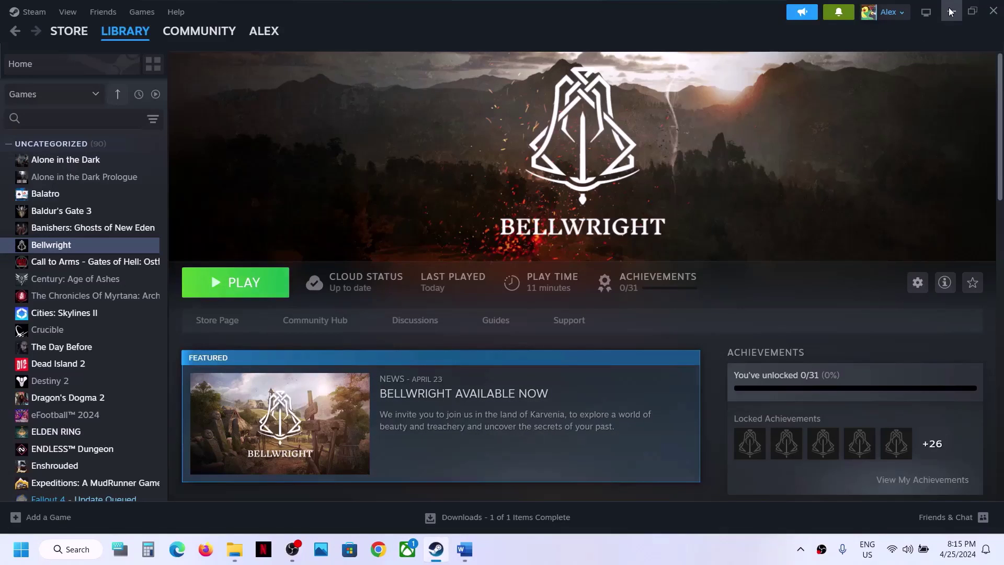
left_click(951, 12)
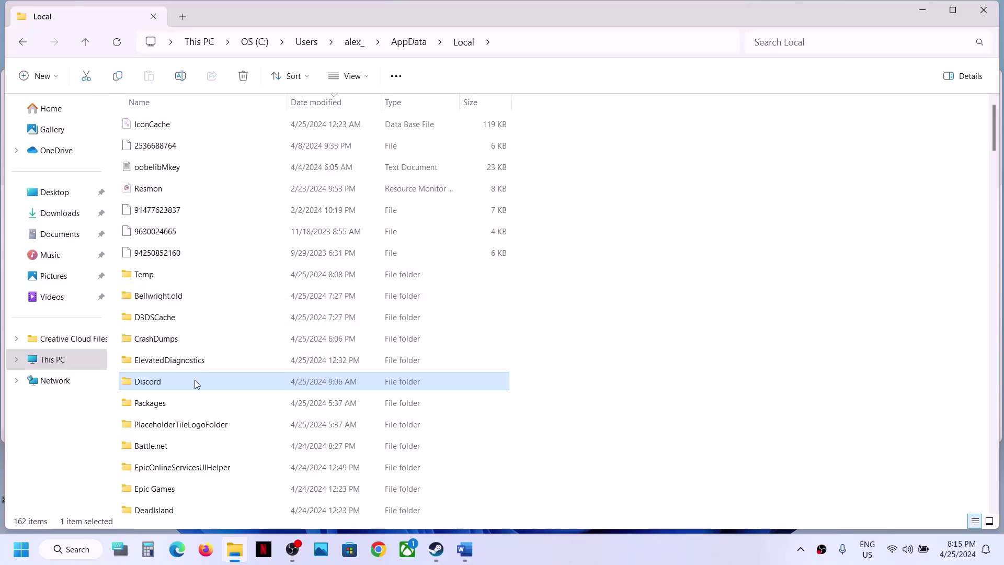
scroll(195, 380, "down", 1)
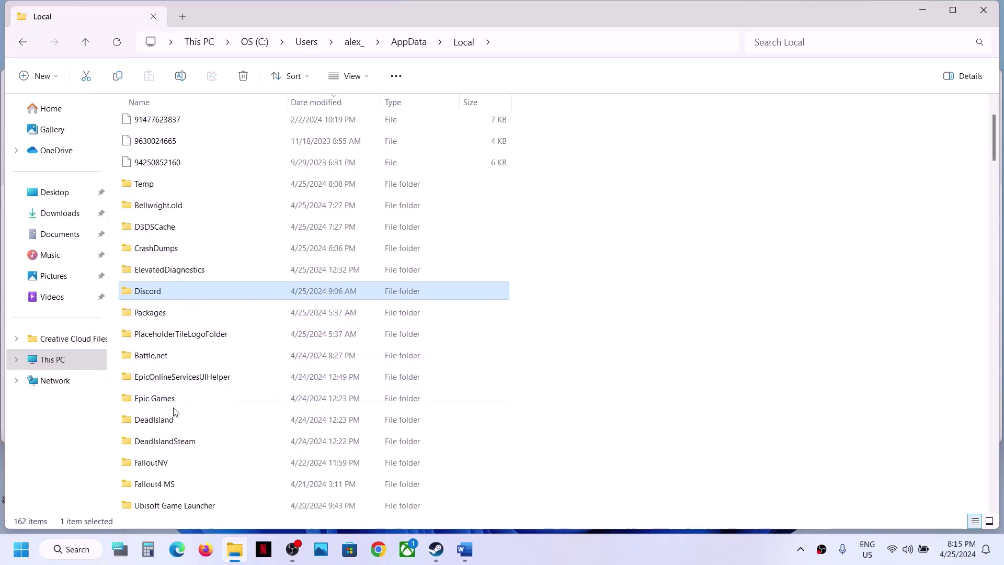
- Look through the Local folder for game folders whose names start with B
scroll(174, 411, "down", 2)
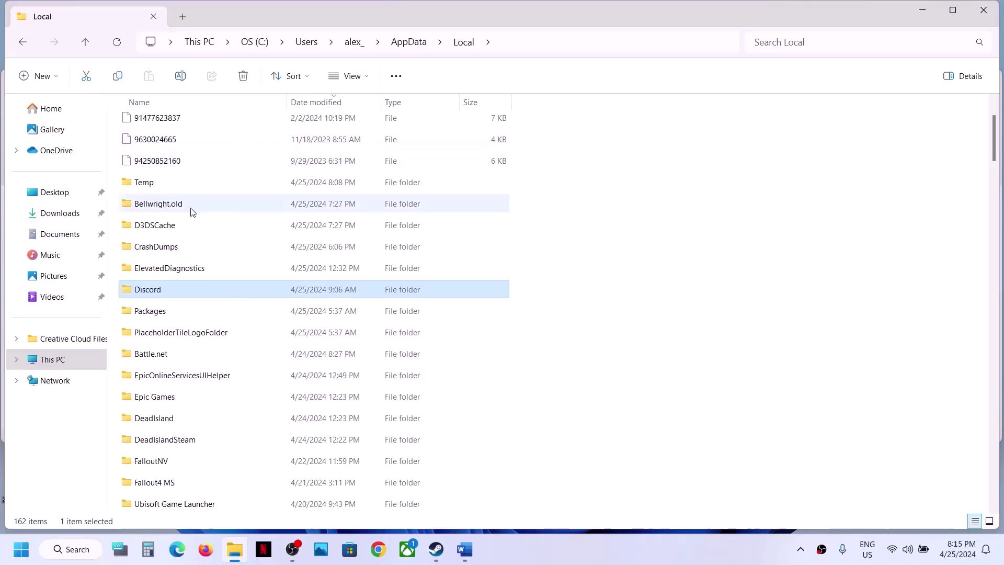
left_click(204, 253)
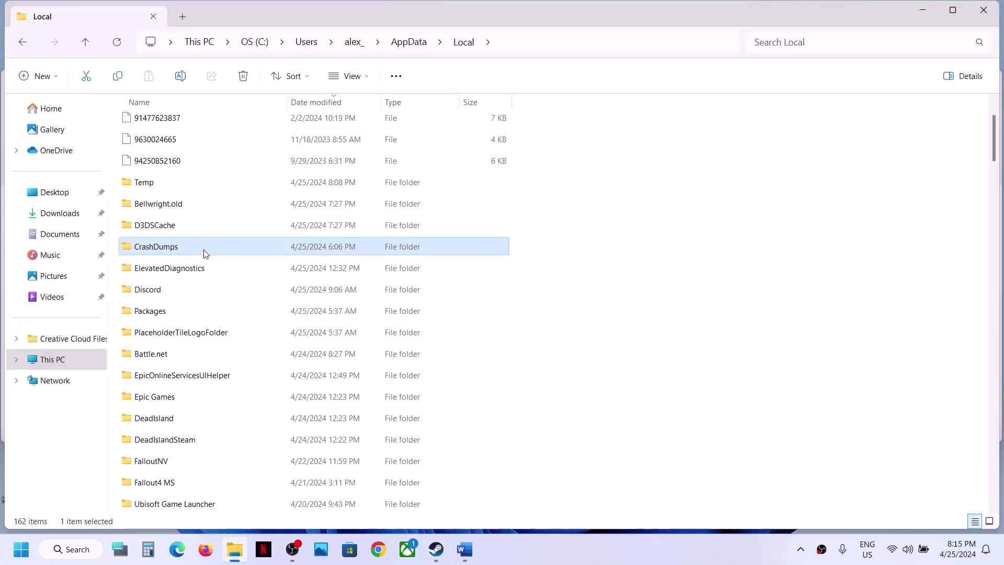
key("b")
key("b")
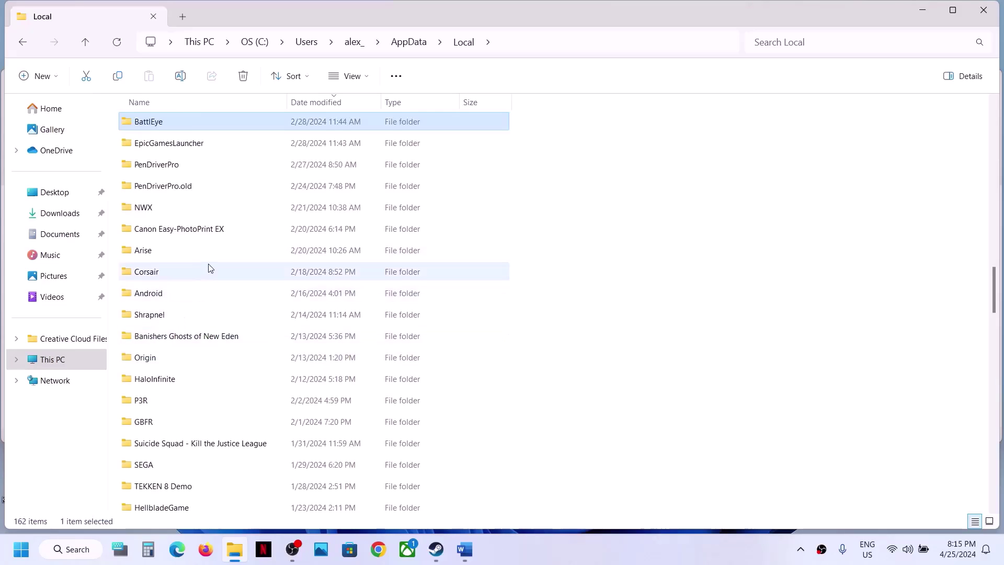
key("b")
scroll(242, 381, "down", 2)
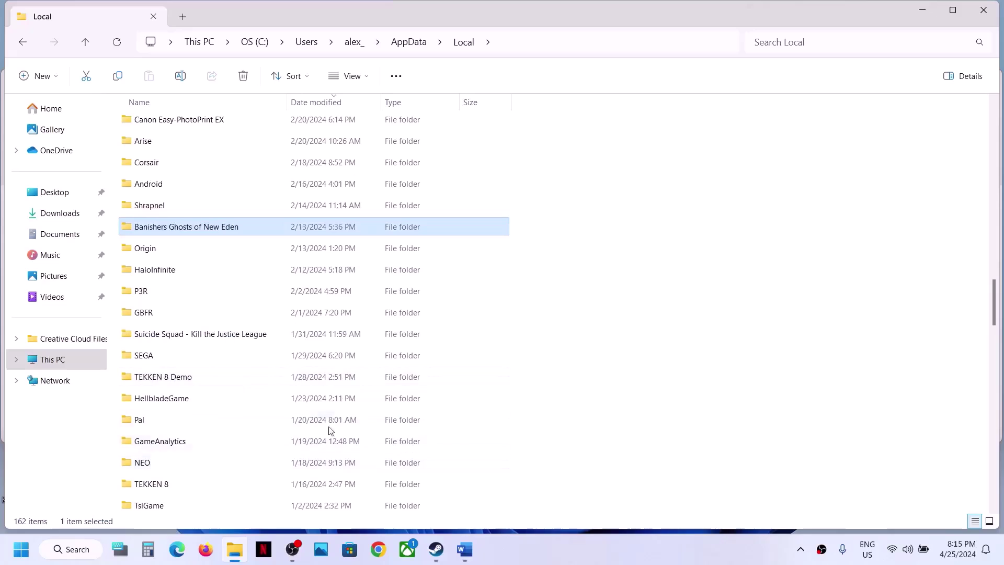
- Reopen the Local folder from drive C through the user profile's AppData folder and view the available actions for the Bellwright.old folder
left_click(75, 359)
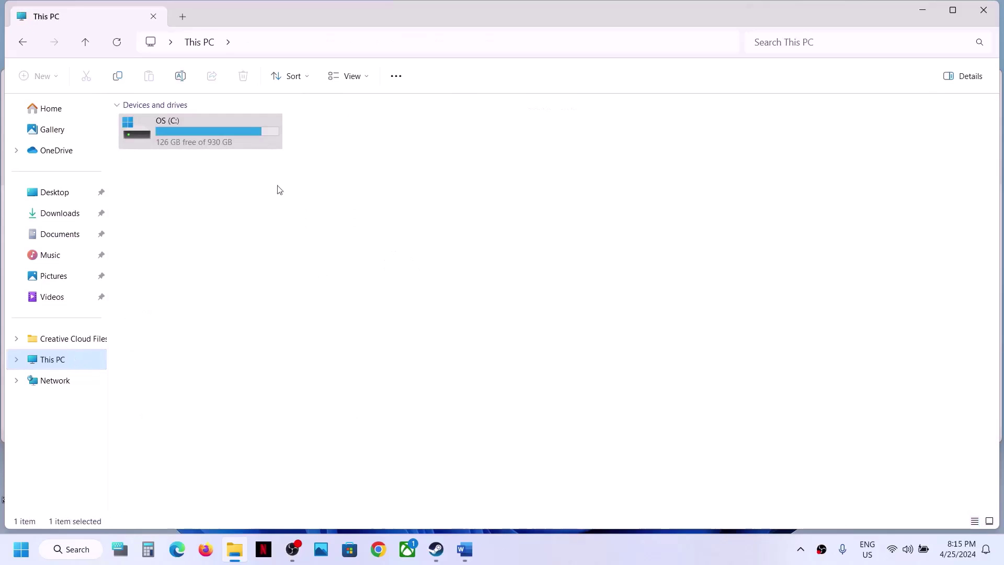
double_click(201, 146)
scroll(161, 400, "down", 3)
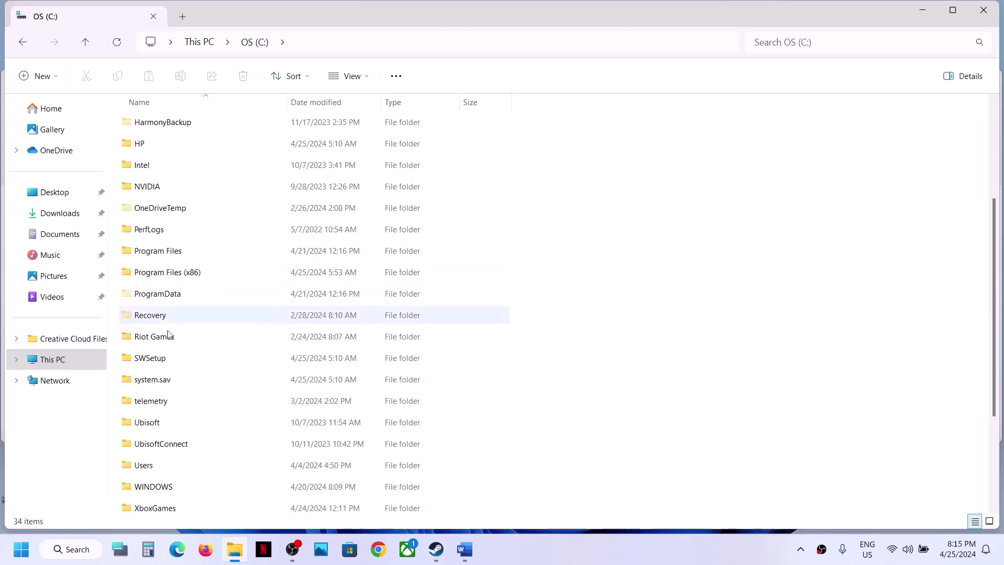
scroll(166, 345, "down", 3)
double_click(144, 312)
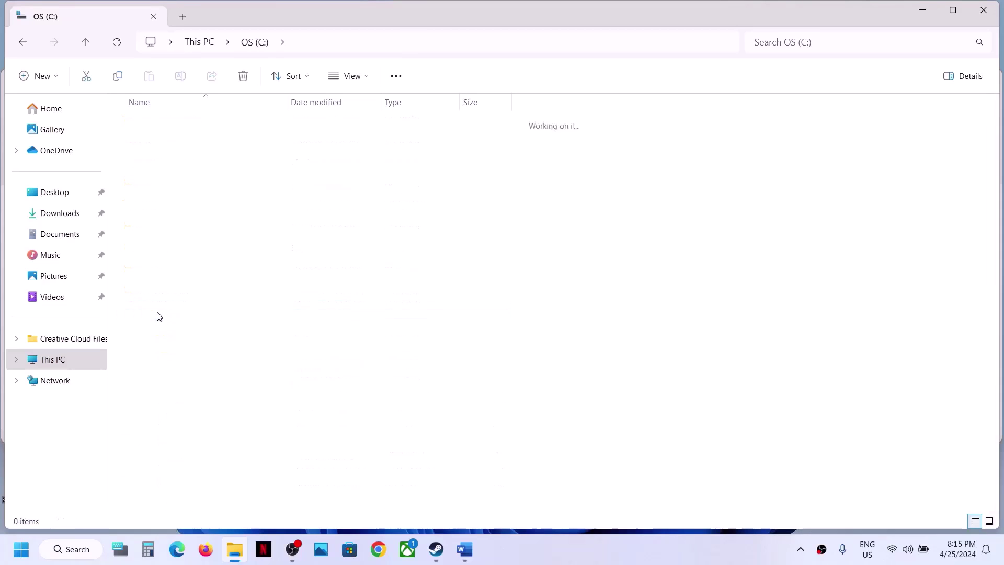
left_click(163, 145)
double_click(161, 146)
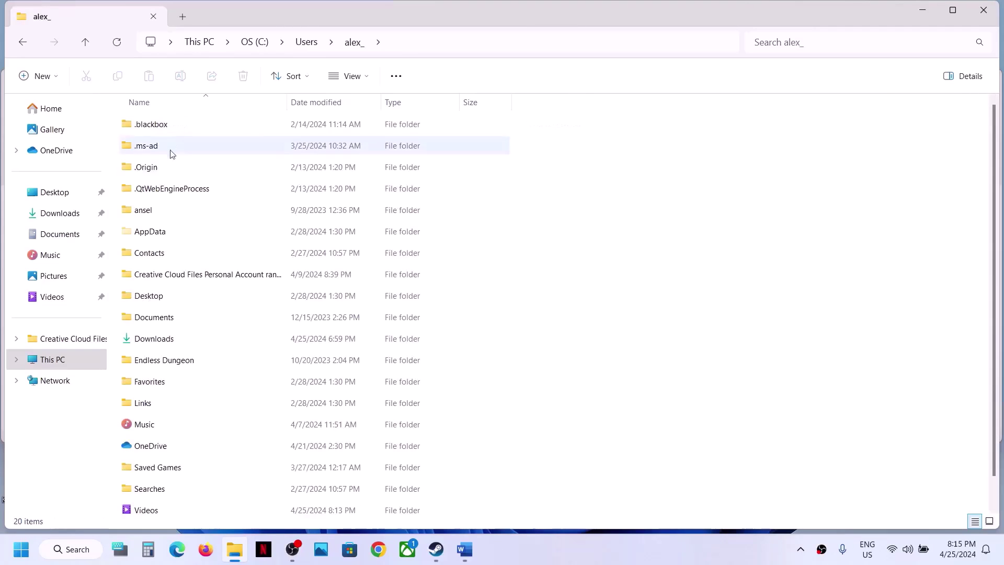
double_click(162, 235)
left_click(152, 124)
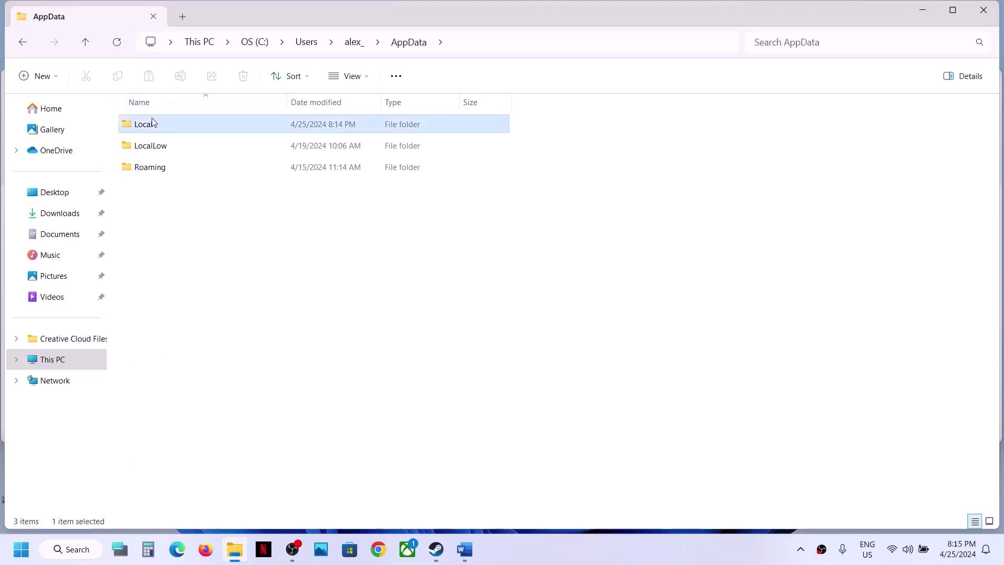
double_click(152, 124)
left_click(165, 298)
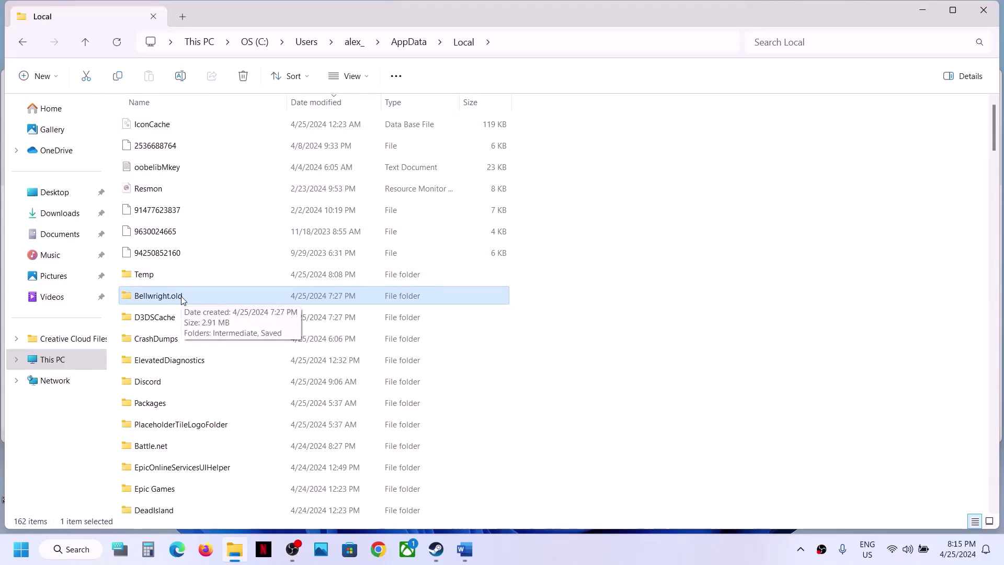
right_click(182, 300)
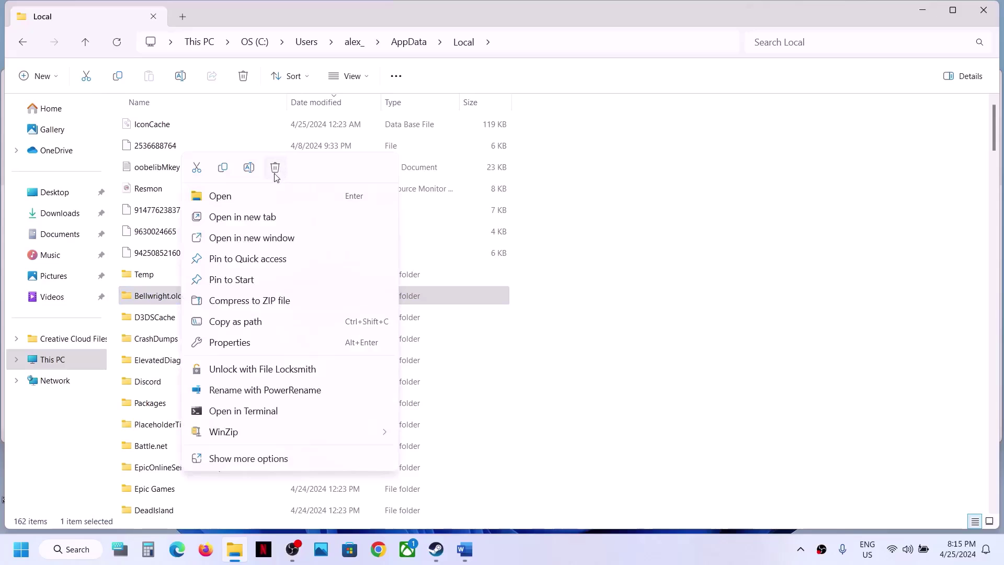
- Switch to the Word guide and review Step 9 on save game files and Step 10 on installing Visual C++ files
left_click(461, 557)
left_click(461, 557)
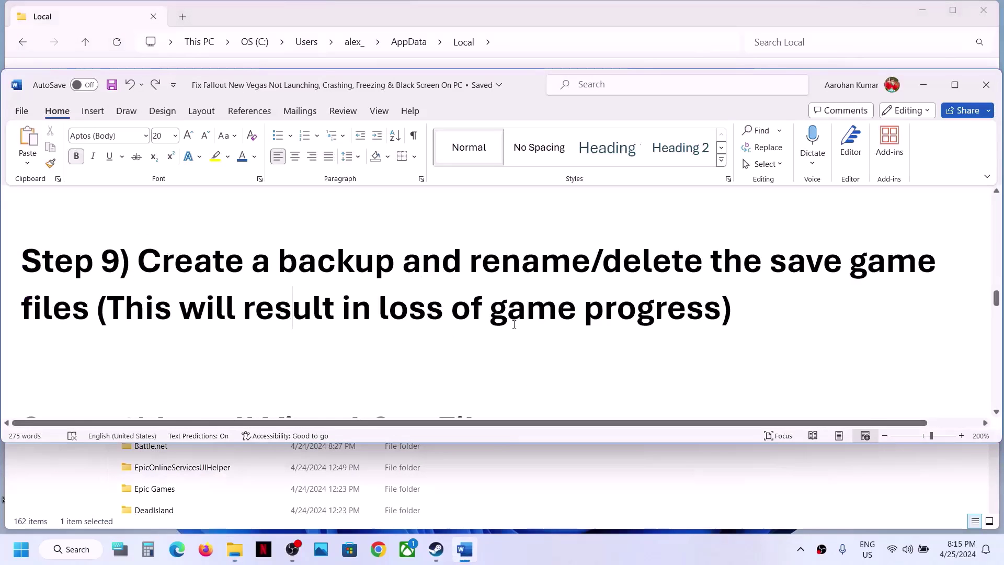
left_click_drag(244, 308, 545, 330)
left_click(252, 299)
scroll(338, 347, "down", 3)
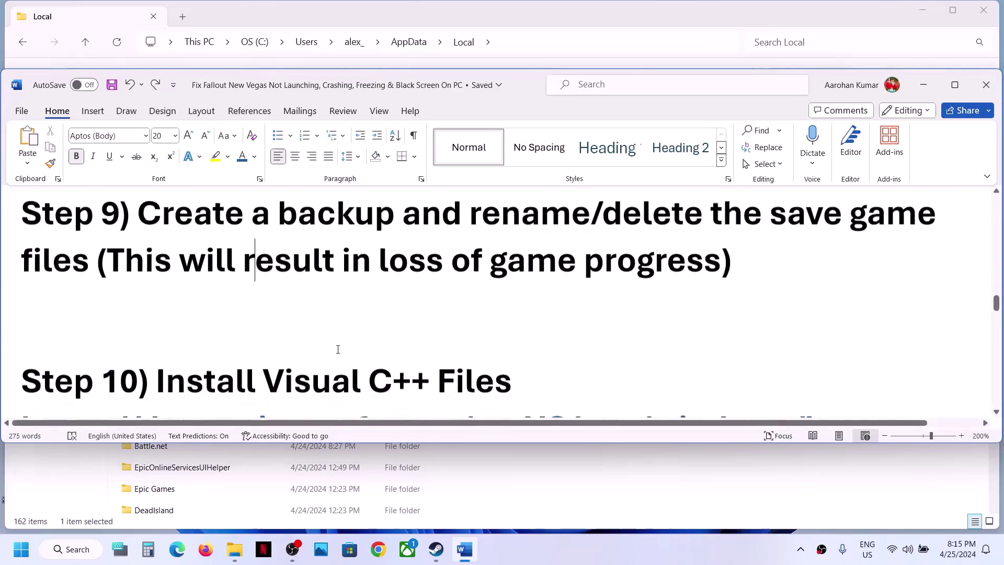
left_click_drag(156, 303, 399, 298)
scroll(401, 293, "down", 3)
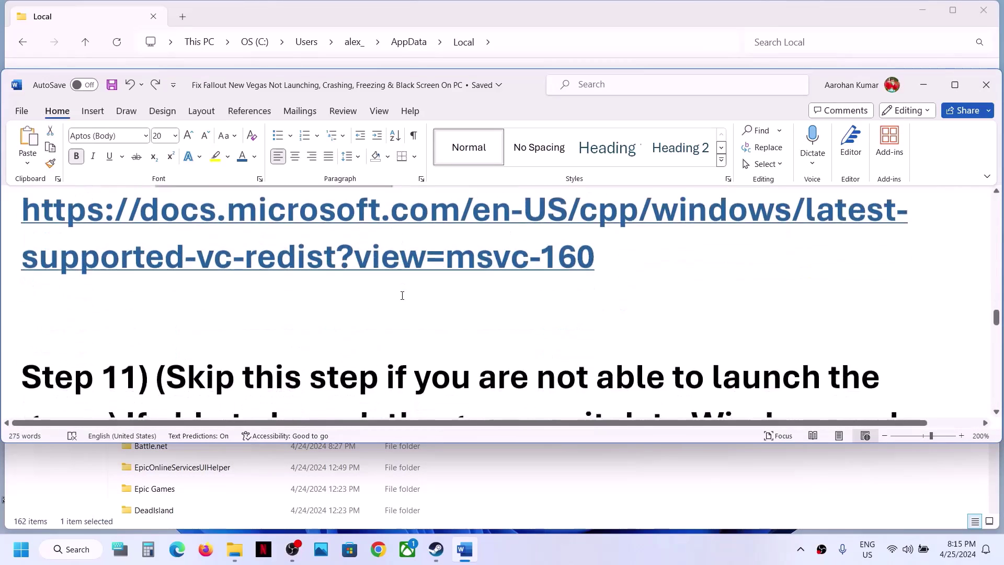
- Copy the Visual C++ download link under Step 10 and open it in Chrome
scroll(584, 256, "up", 2)
triple_click(237, 338)
key("ctrl+c")
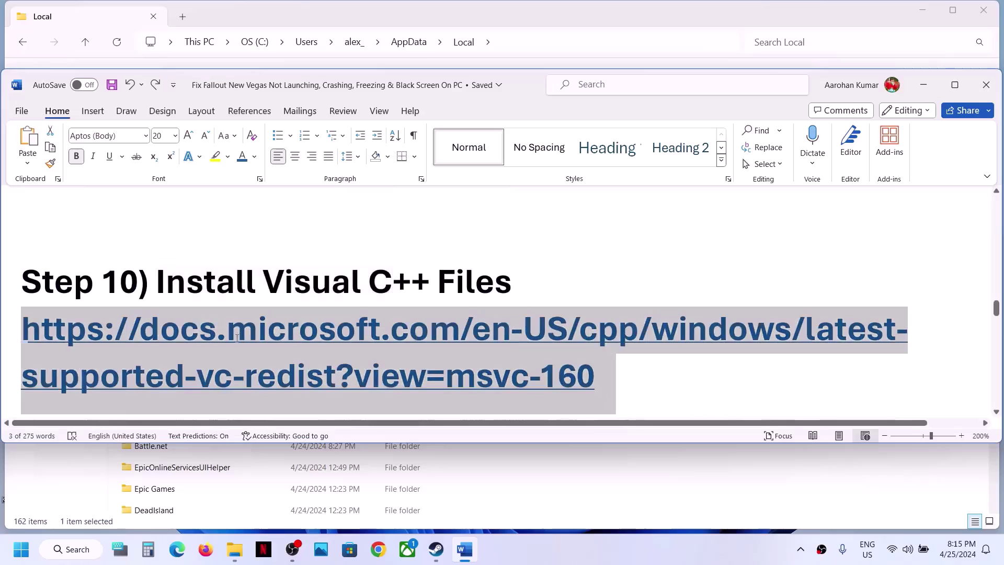
left_click(378, 549)
key("ctrl+v")
key("Return")
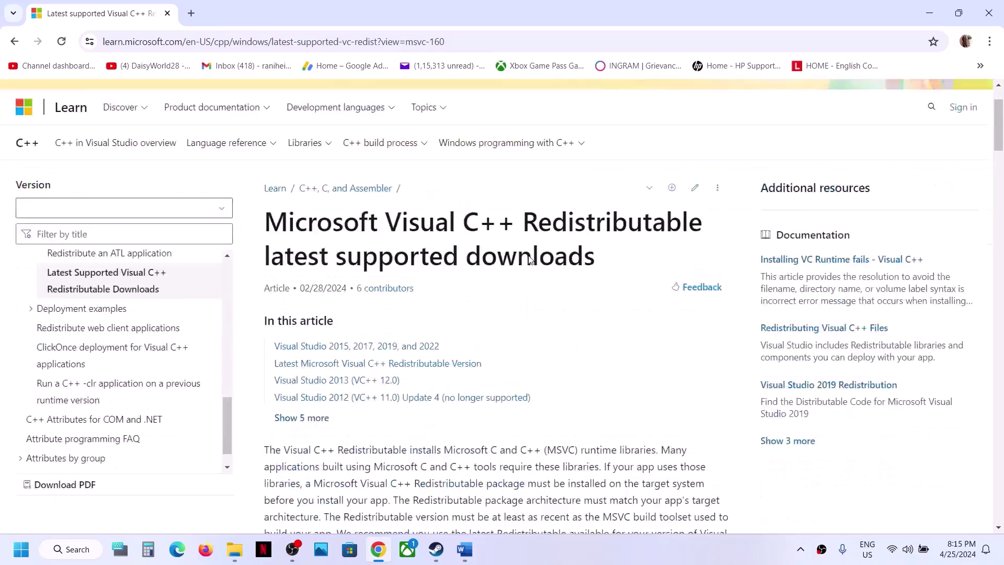
- Find the latest Visual C++ Redistributable table for Visual Studio 2015 to 2022 and download the X86 package
scroll(529, 256, "down", 8)
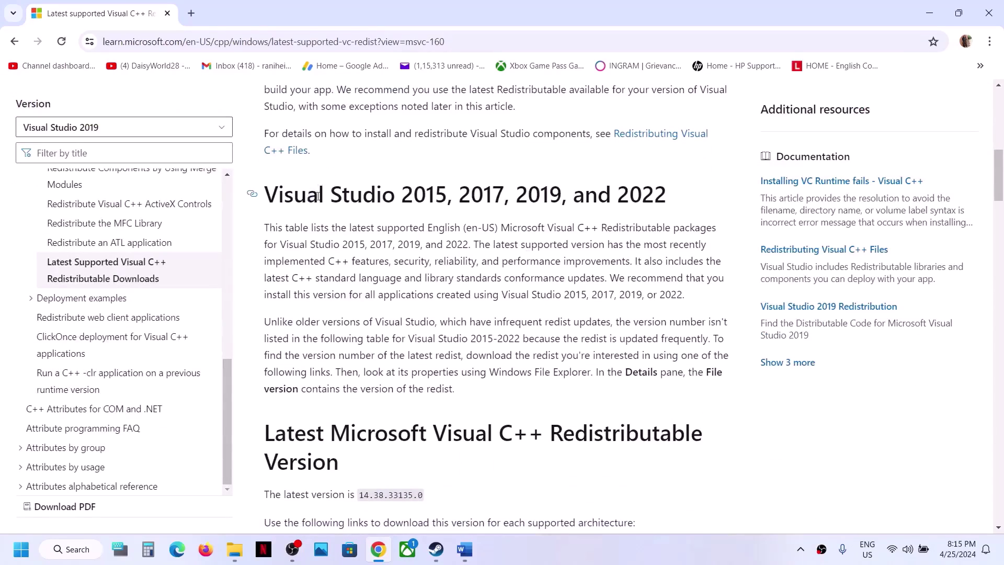
left_click_drag(308, 196, 633, 197)
scroll(630, 201, "down", 5)
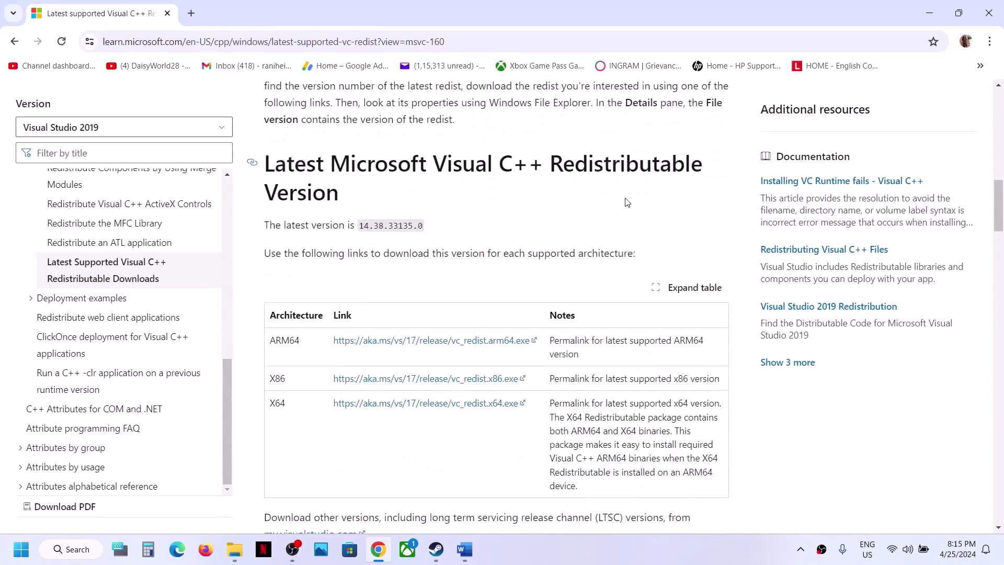
scroll(627, 202, "down", 2)
left_click_drag(273, 260, 400, 263)
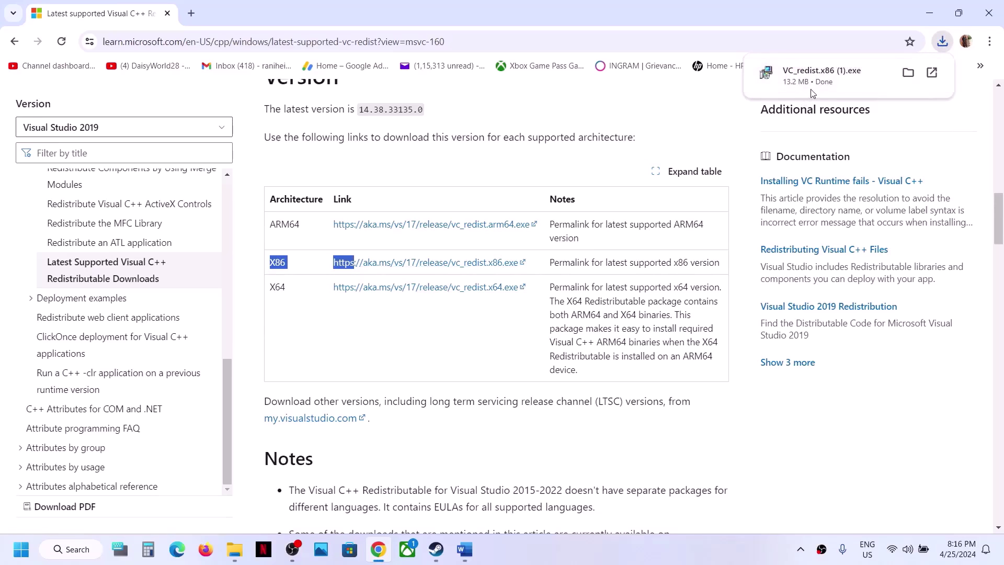
- Run the downloaded x86 redistributable installer and try to repair the existing installation
left_click(810, 91)
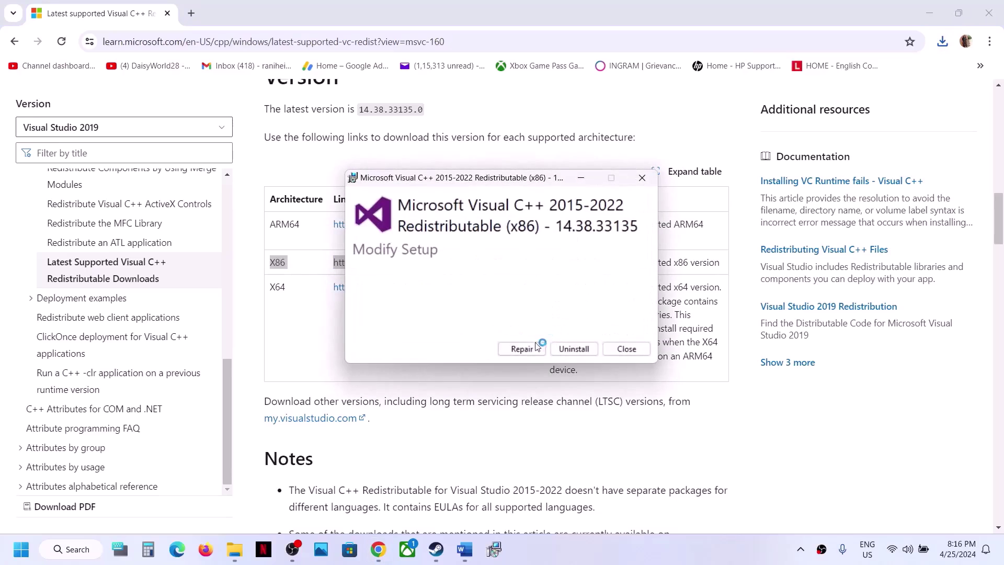
left_click(523, 347)
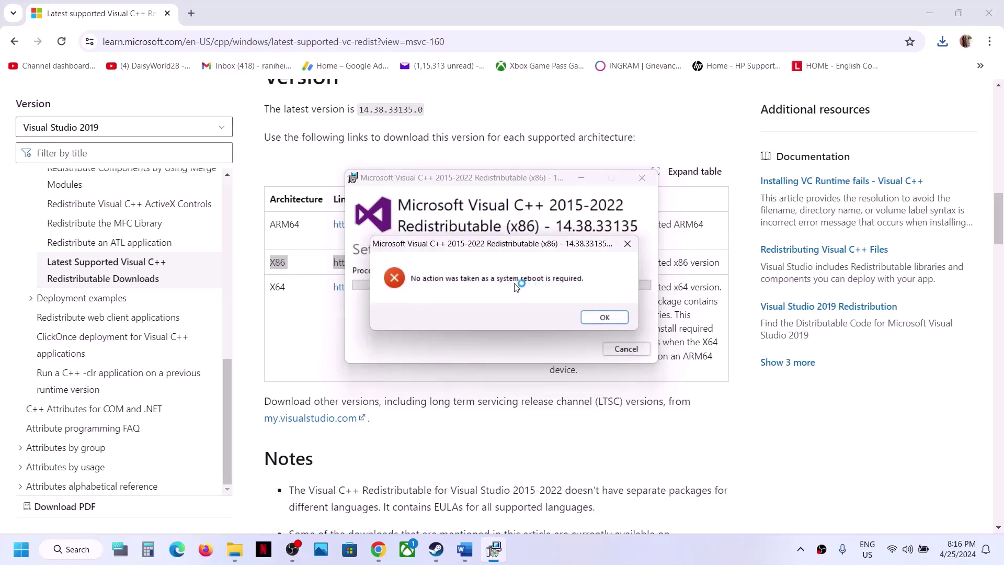
left_click(601, 317)
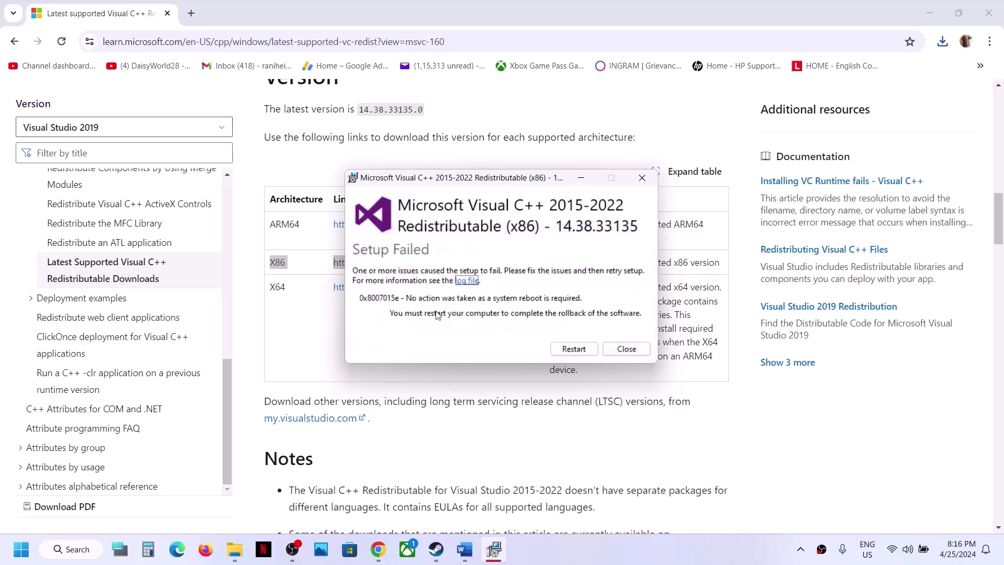
- Download the X64 redistributable from the same table, run its installer and try to repair the existing installation
left_click(299, 321)
left_click_drag(272, 288, 385, 284)
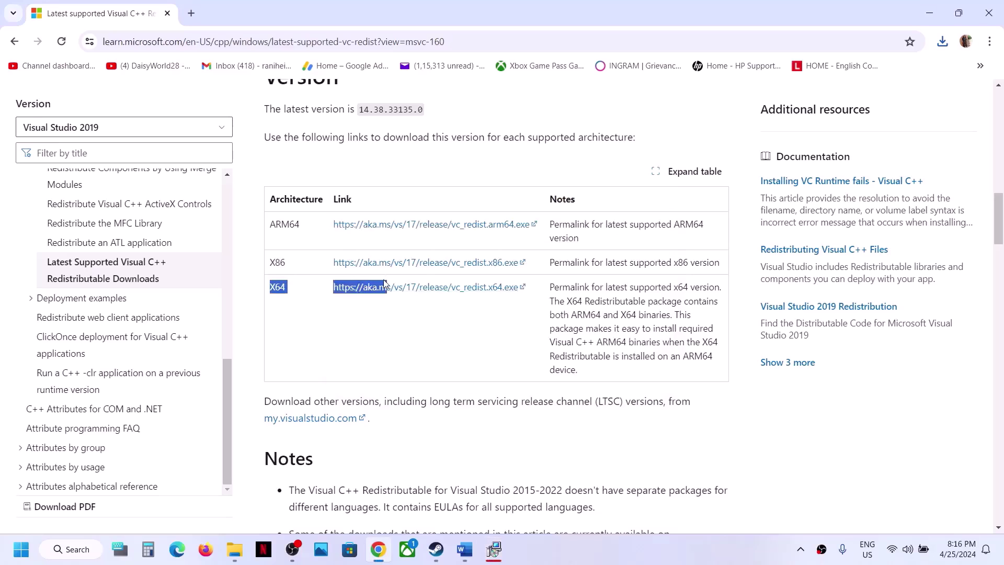
left_click(424, 290)
left_click(900, 76)
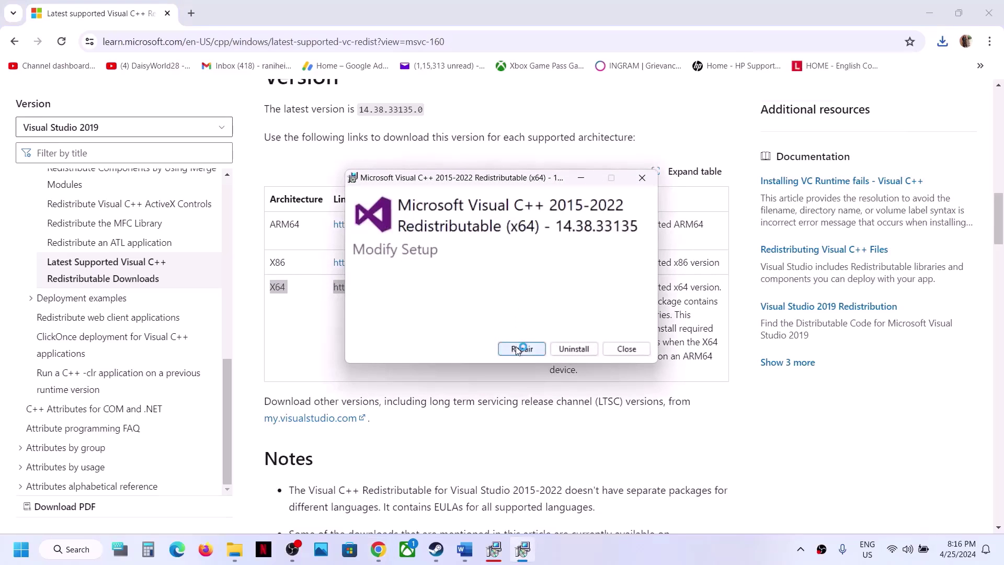
left_click(519, 348)
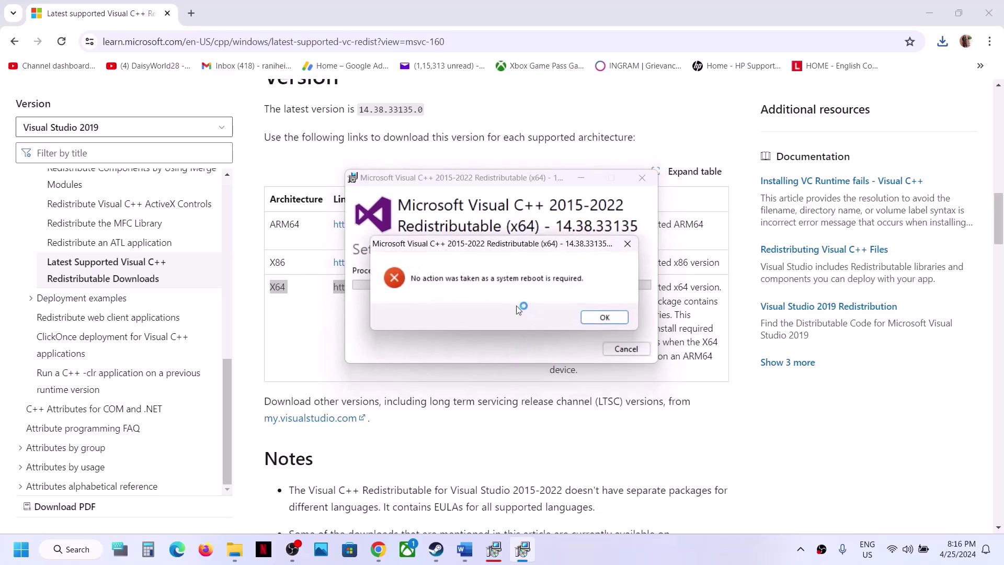
left_click(604, 317)
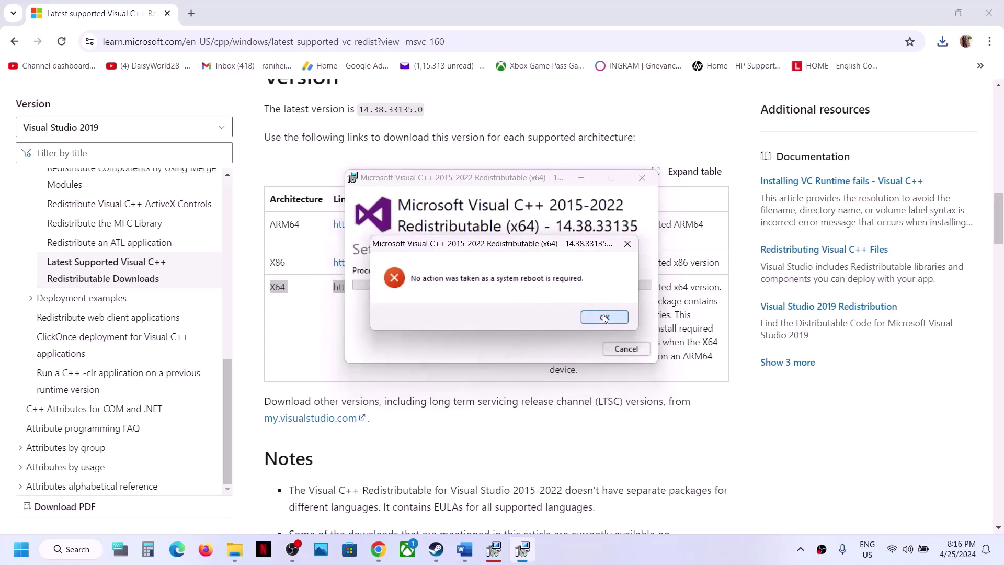
- Move the x86 setup window beside the x64 one and view the computer's restart options
left_click(492, 555)
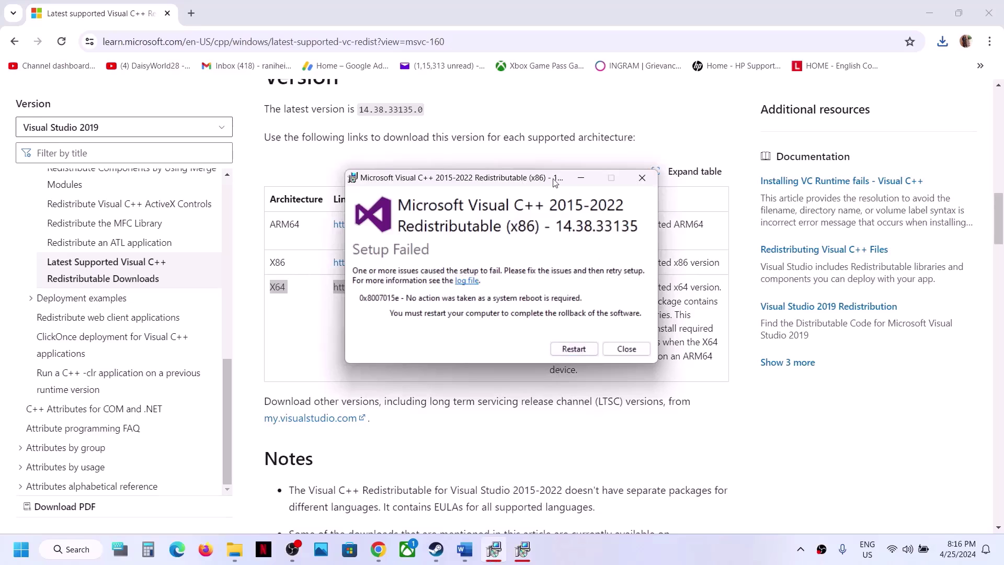
left_click_drag(555, 181, 334, 189)
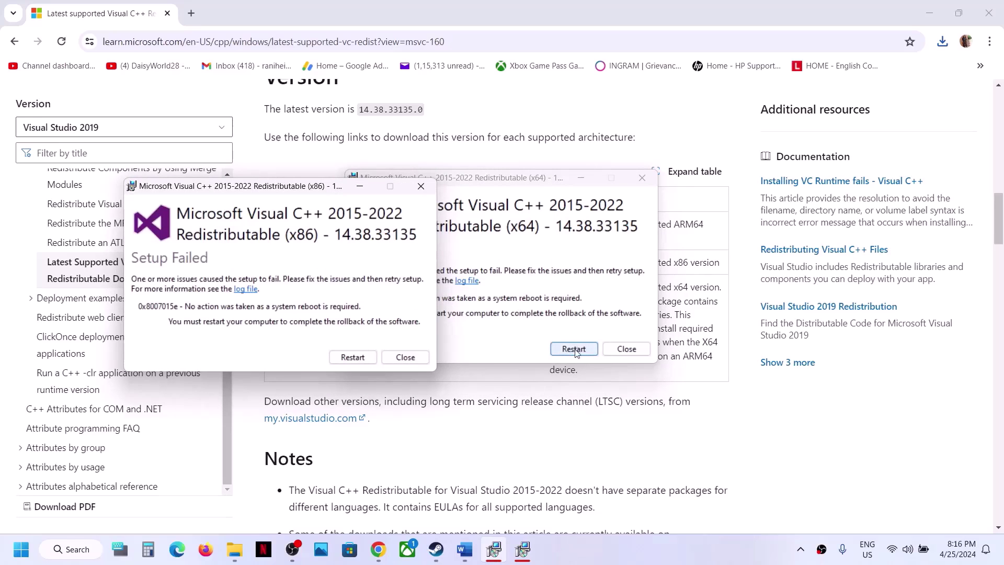
left_click(561, 350)
left_click(18, 555)
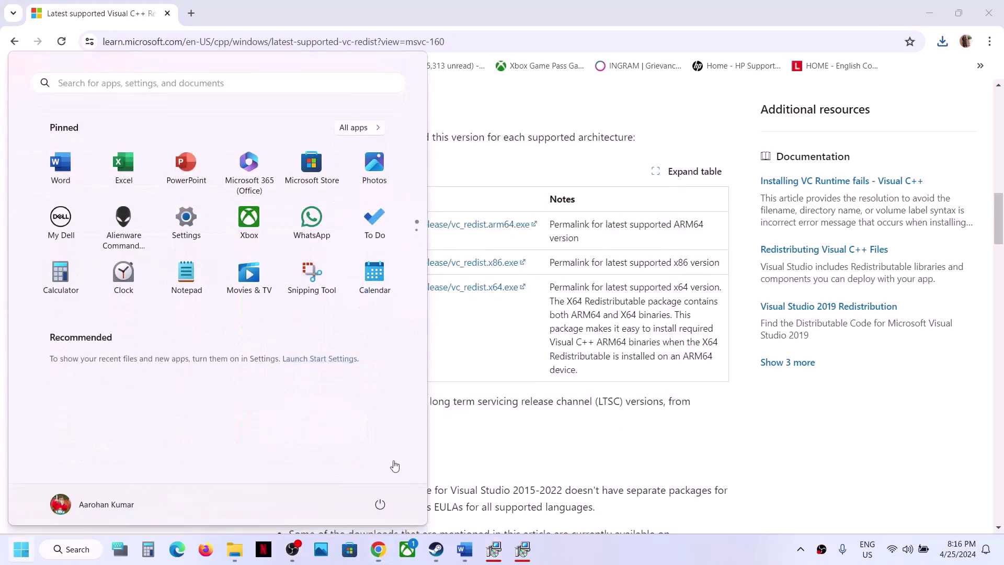
left_click(380, 504)
left_click(541, 477)
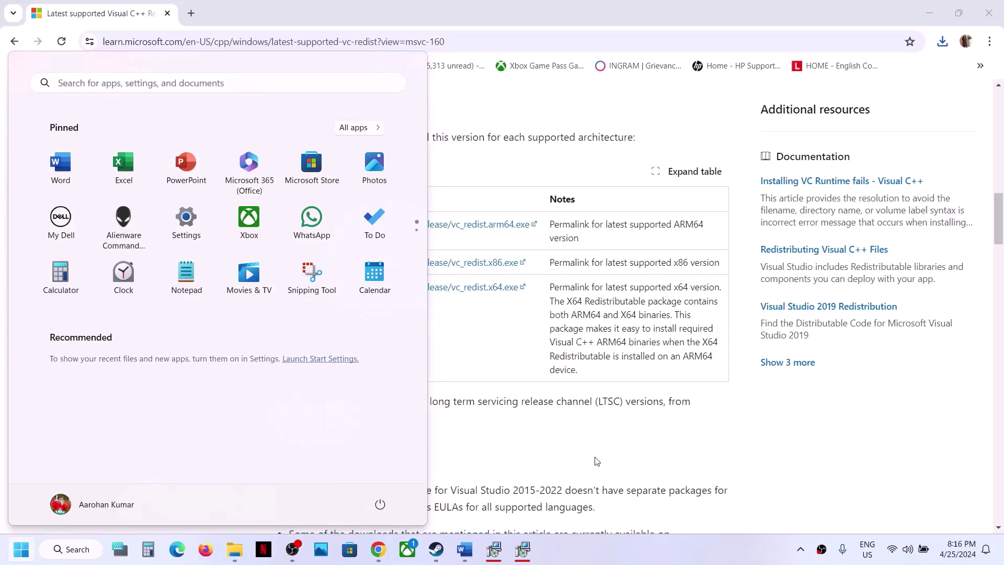
- Check Bellwright's library page in Steam, then read Step 11 in the Word guide about Window mode and lower video settings
left_click(437, 550)
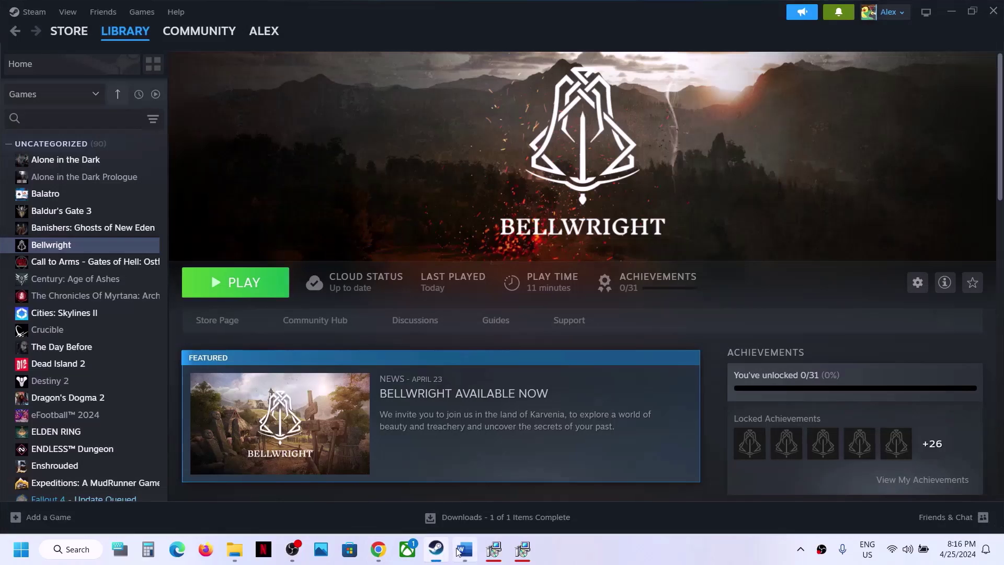
left_click(470, 556)
scroll(432, 343, "down", 5)
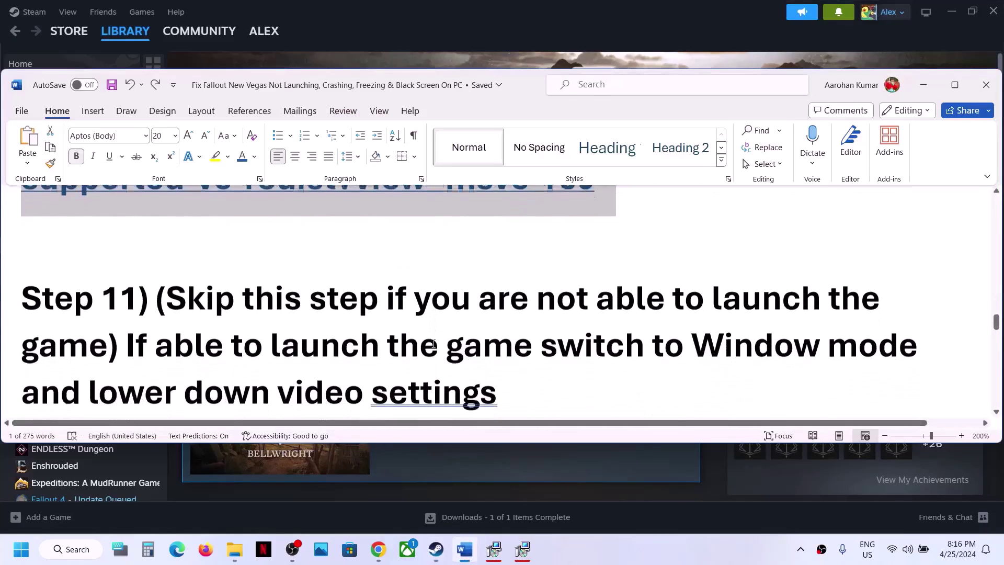
left_click_drag(161, 296, 622, 308)
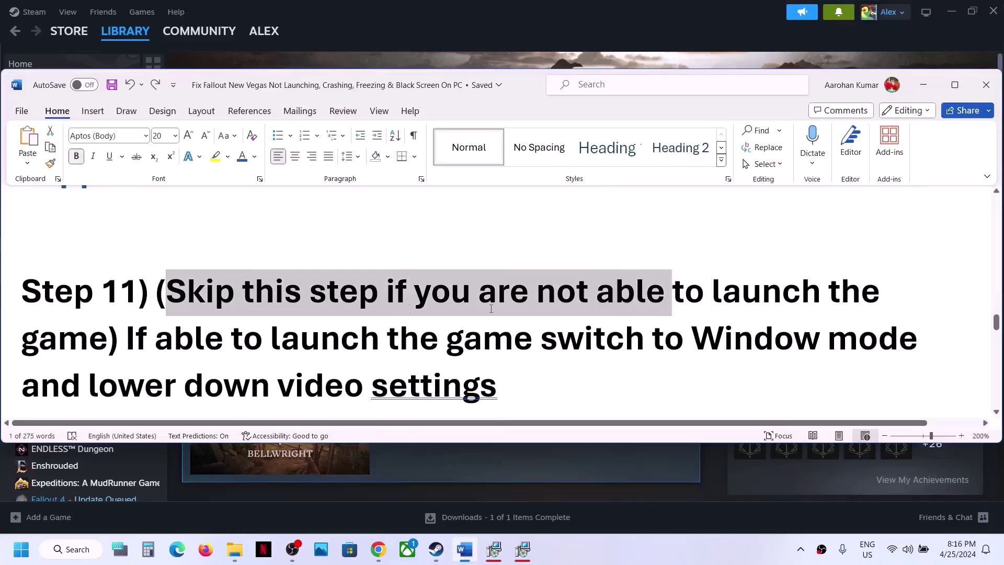
left_click_drag(491, 308, 824, 339)
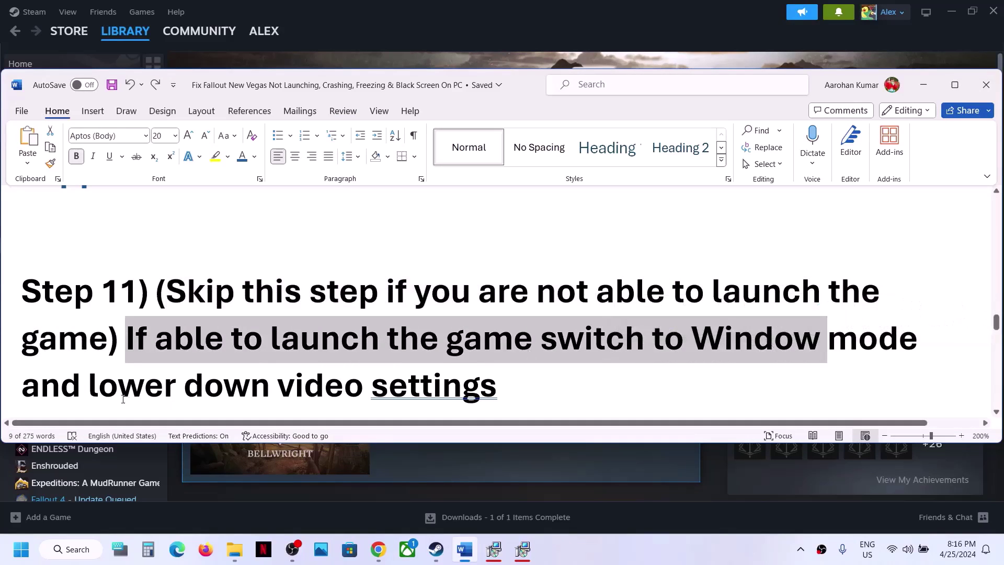
left_click_drag(88, 385, 368, 386)
- Switch to Steam and launch Bellwright from its library page
left_click(538, 10)
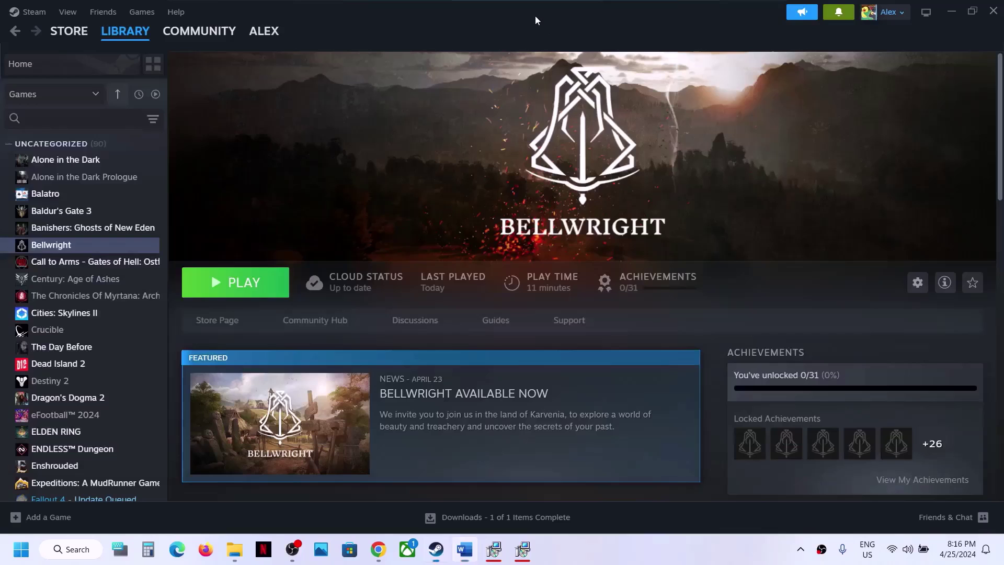
left_click(254, 285)
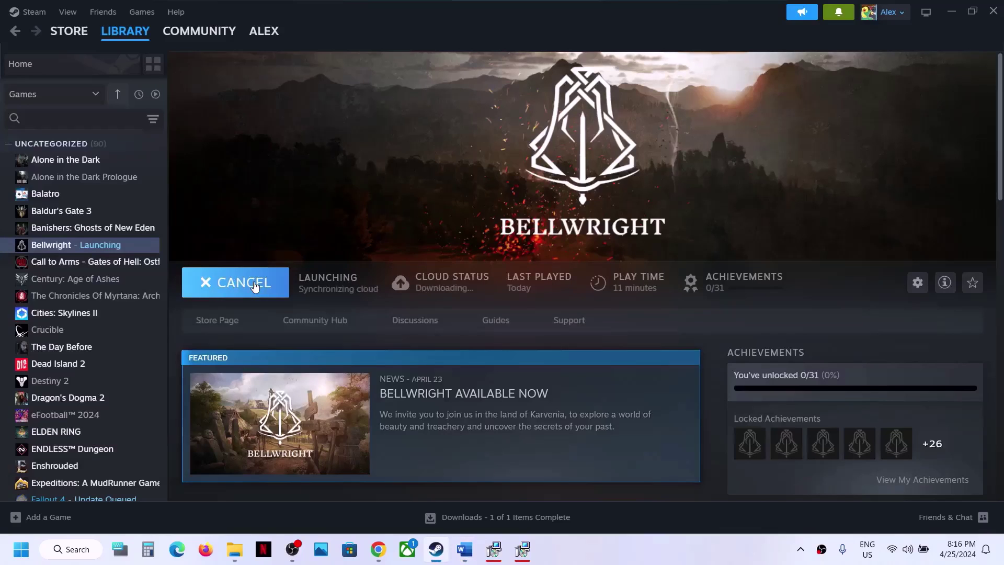